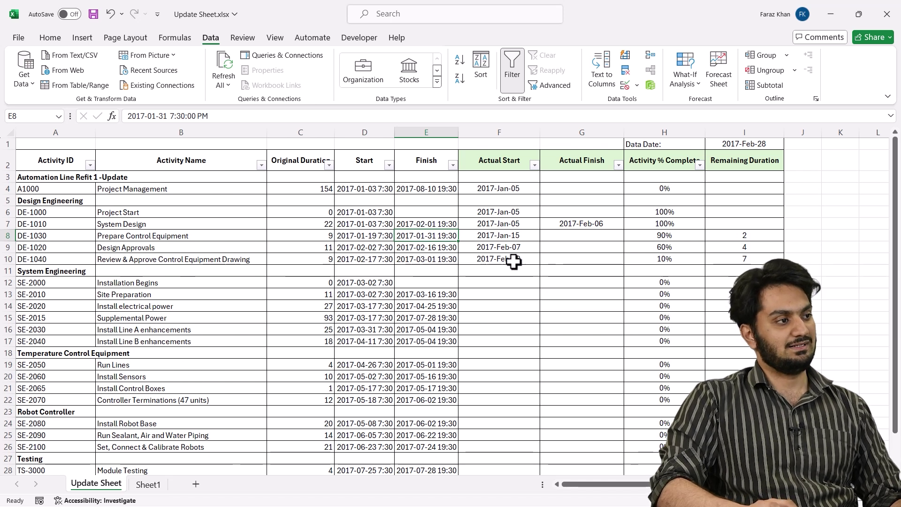
# Step: Review the Actual Start, Actual Finish, % Complete and Remaining Duration columns in the update sheet
pyautogui.moveTo(491, 165); pyautogui.dragTo(498, 299)
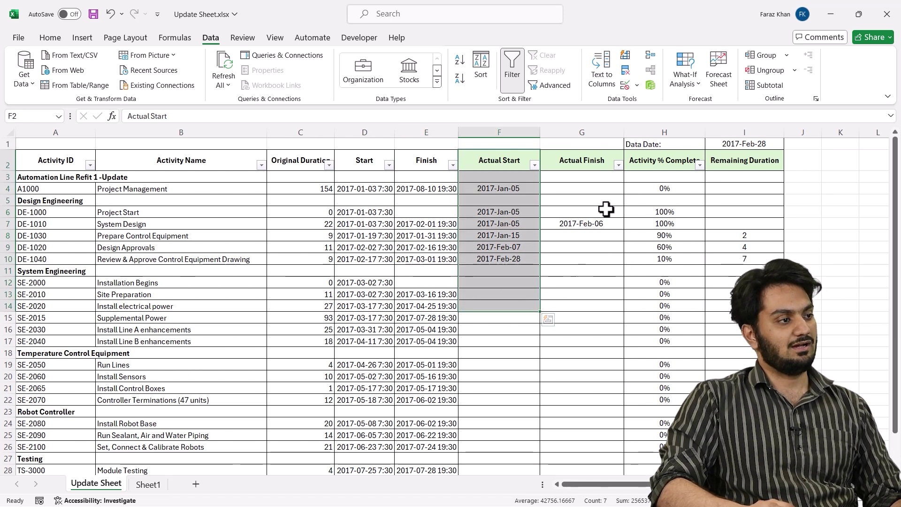
pyautogui.moveTo(598, 162); pyautogui.dragTo(606, 285)
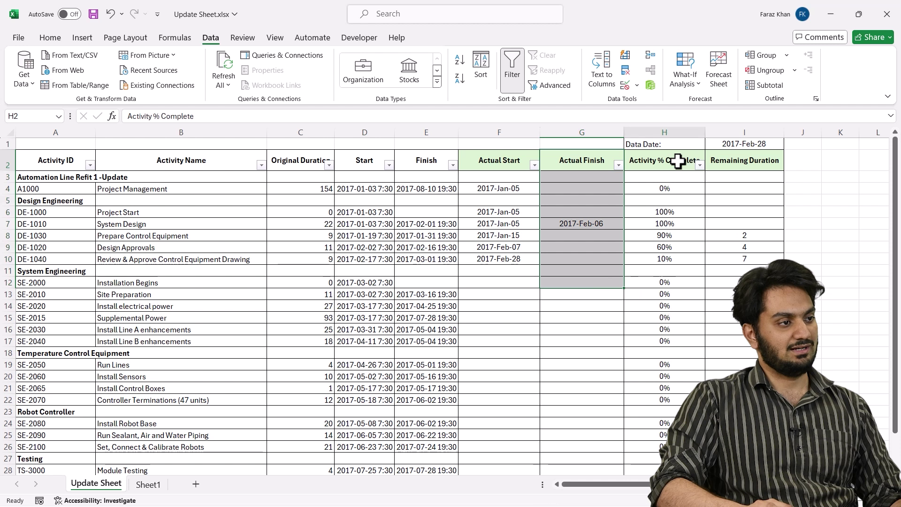
pyautogui.moveTo(680, 159); pyautogui.dragTo(670, 318)
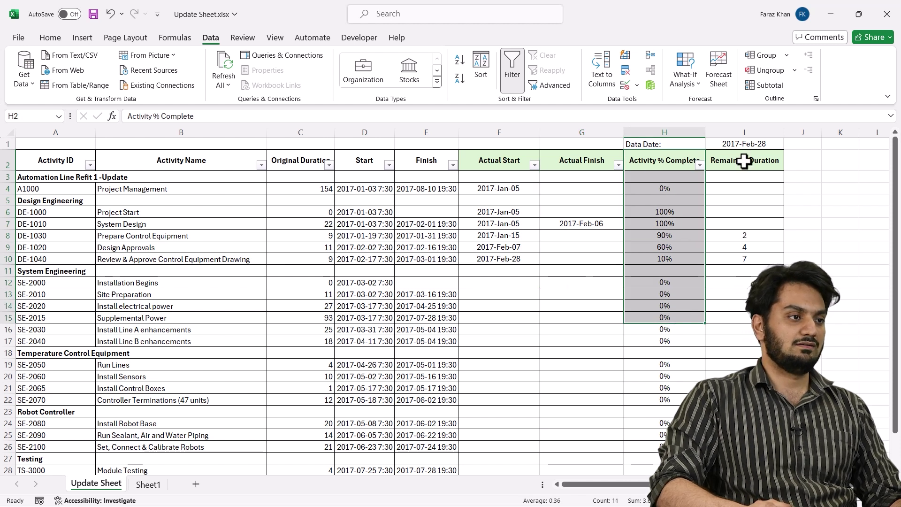
pyautogui.moveTo(745, 161); pyautogui.dragTo(747, 271)
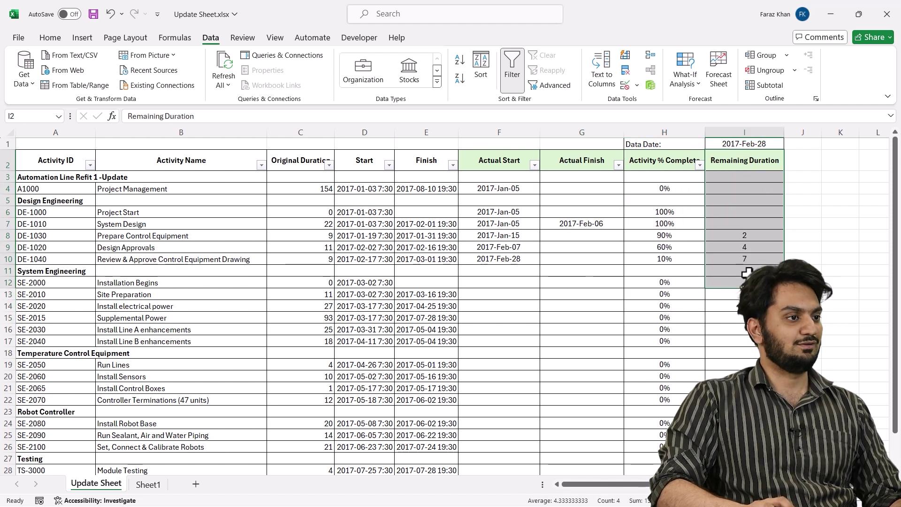
pyautogui.click(730, 251)
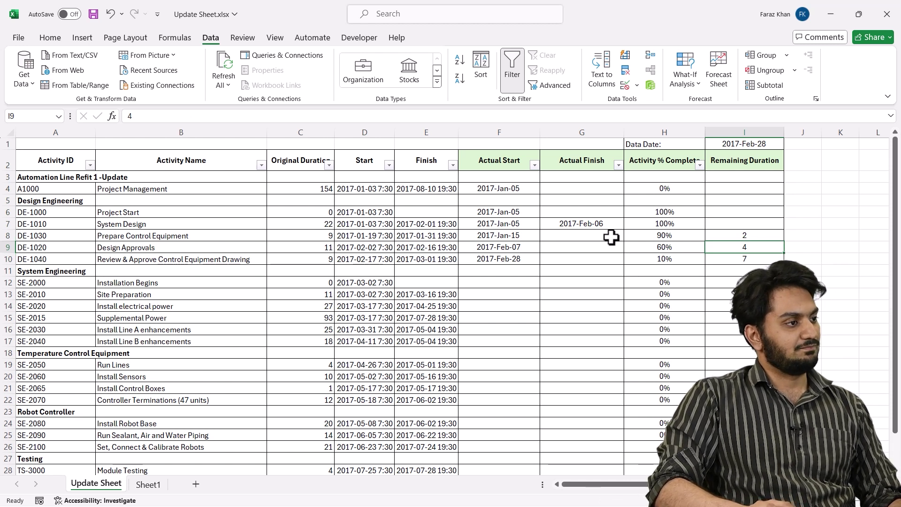
pyautogui.moveTo(497, 162); pyautogui.dragTo(733, 334)
pyautogui.click(593, 285)
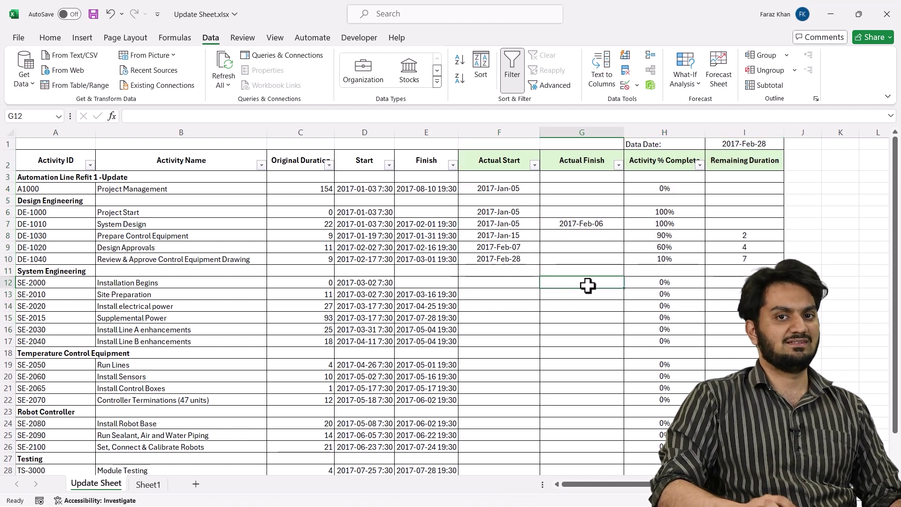
pyautogui.click(431, 272)
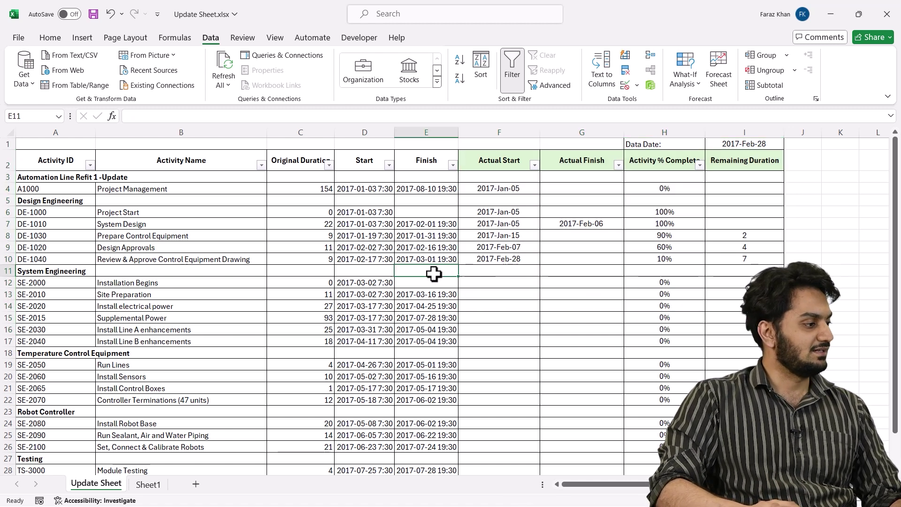
# Step: In P6, save a copy of the project as a new baseline via Maintain Baselines
pyautogui.hotkey('alt', 'Tab')
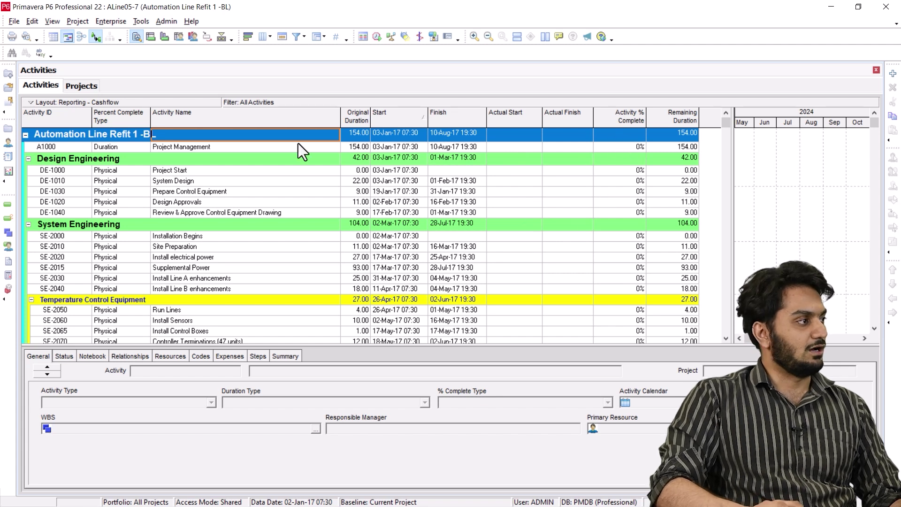
pyautogui.click(79, 22)
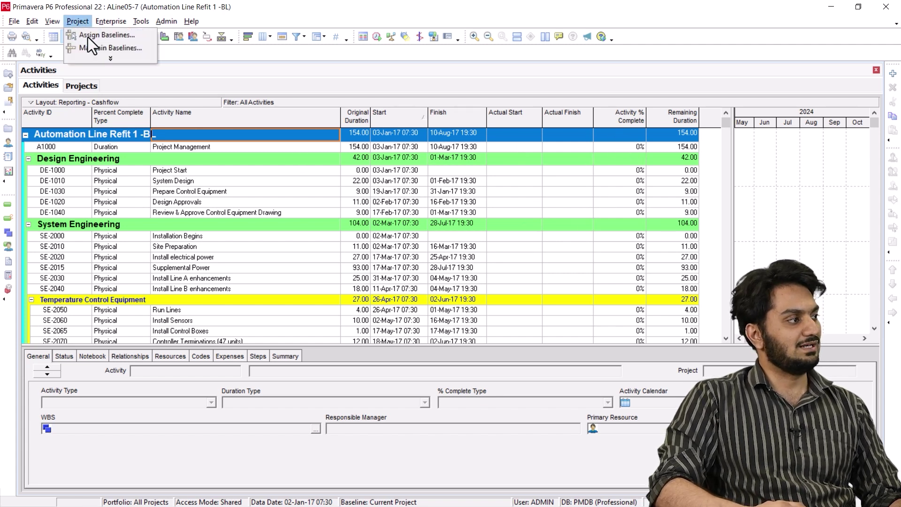
pyautogui.click(94, 49)
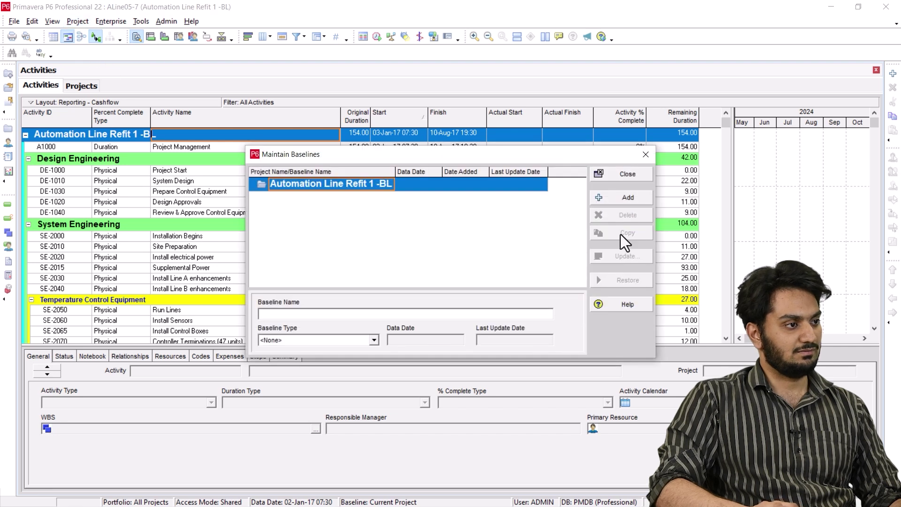
pyautogui.click(632, 197)
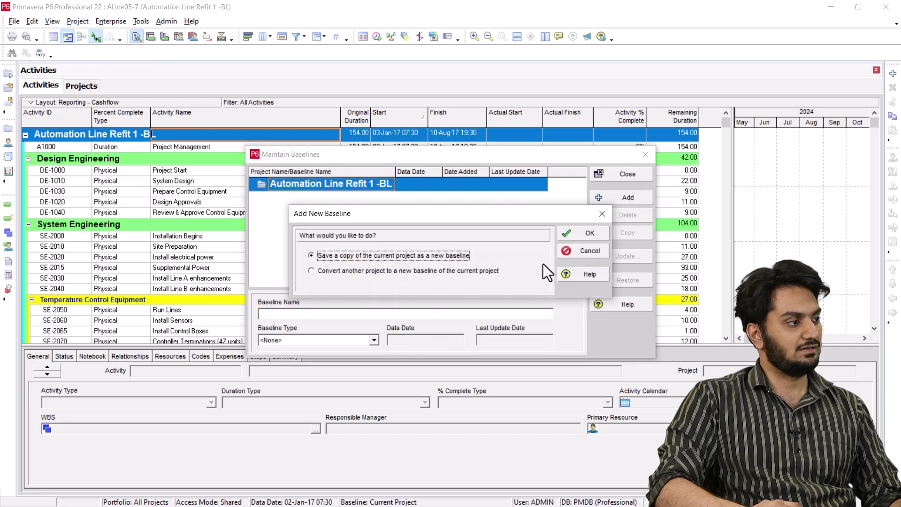
pyautogui.click(571, 233)
pyautogui.click(634, 173)
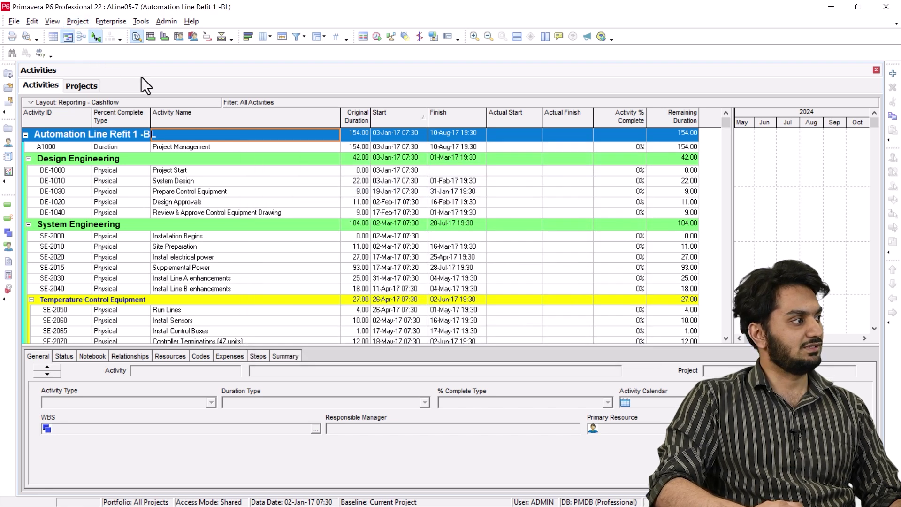
# Step: Assign Automation Line Refit 1 -BL - B1 as the project baseline
pyautogui.click(78, 21)
pyautogui.click(84, 46)
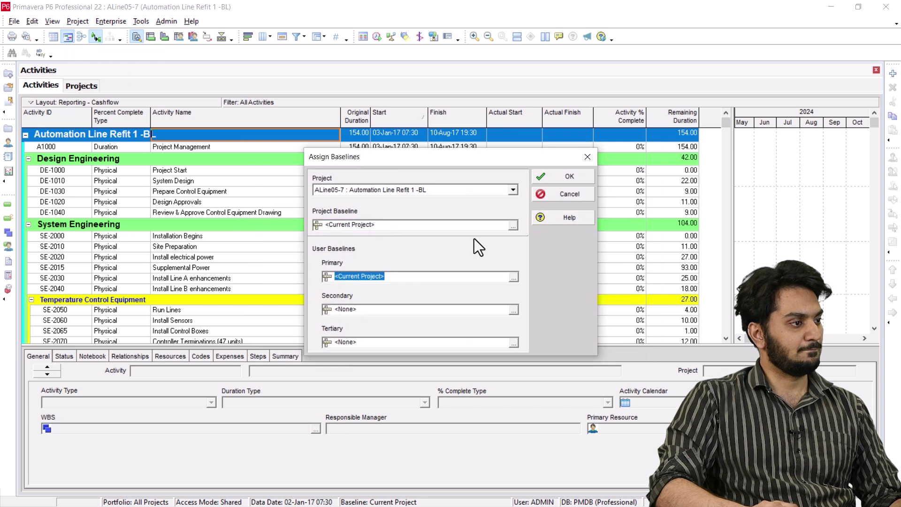
pyautogui.click(514, 227)
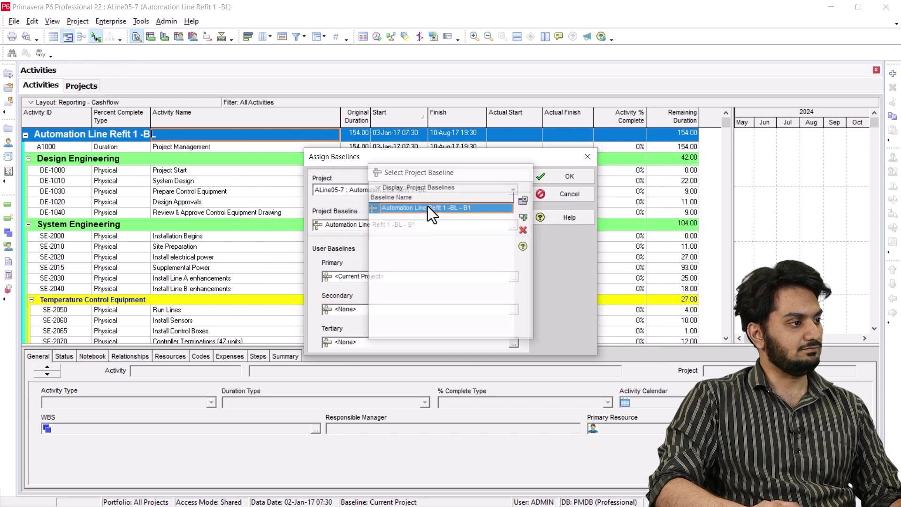
pyautogui.doubleClick(427, 207)
pyautogui.click(570, 176)
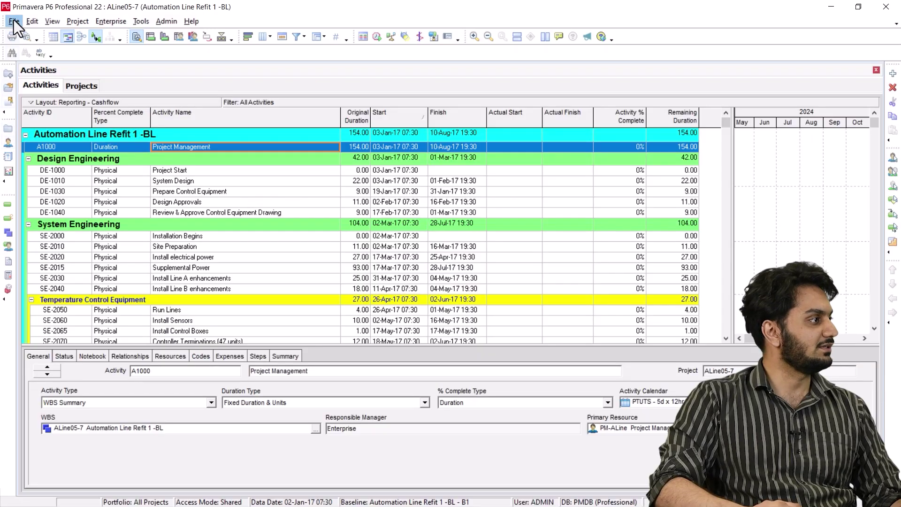
pyautogui.click(13, 20)
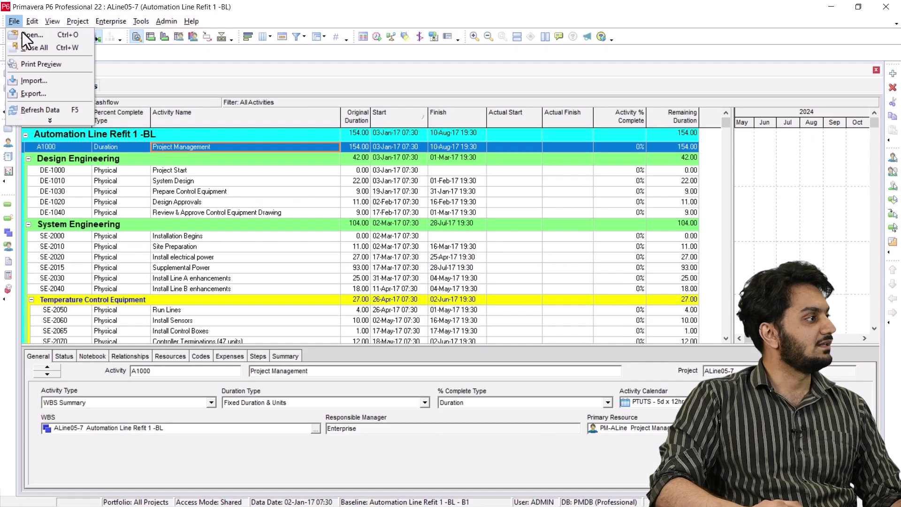
# Step: Set up an XLSX export of the ALine05-7 activities, advancing to template selection
pyautogui.click(36, 89)
pyautogui.click(368, 273)
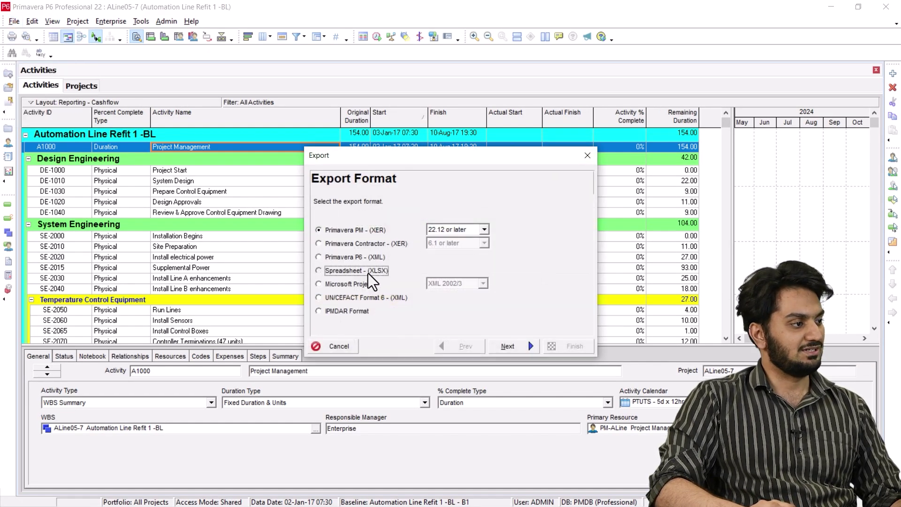
pyautogui.click(528, 349)
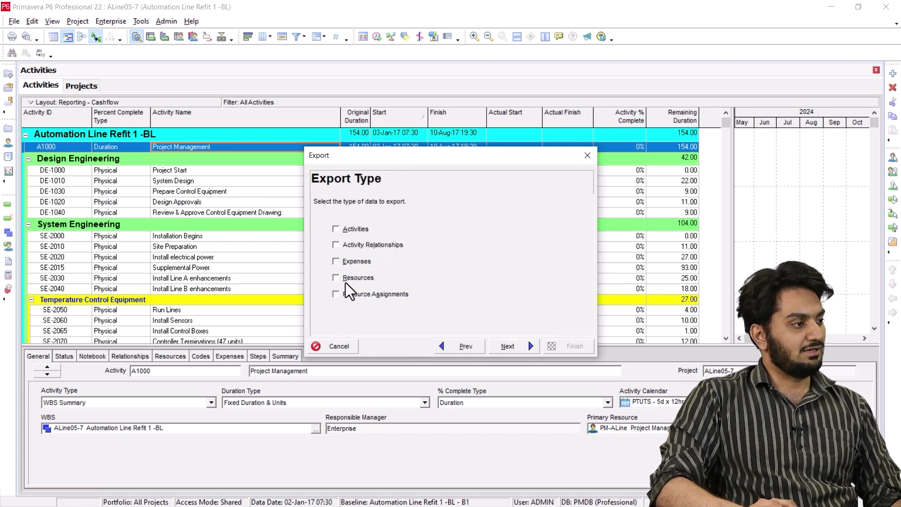
pyautogui.click(336, 230)
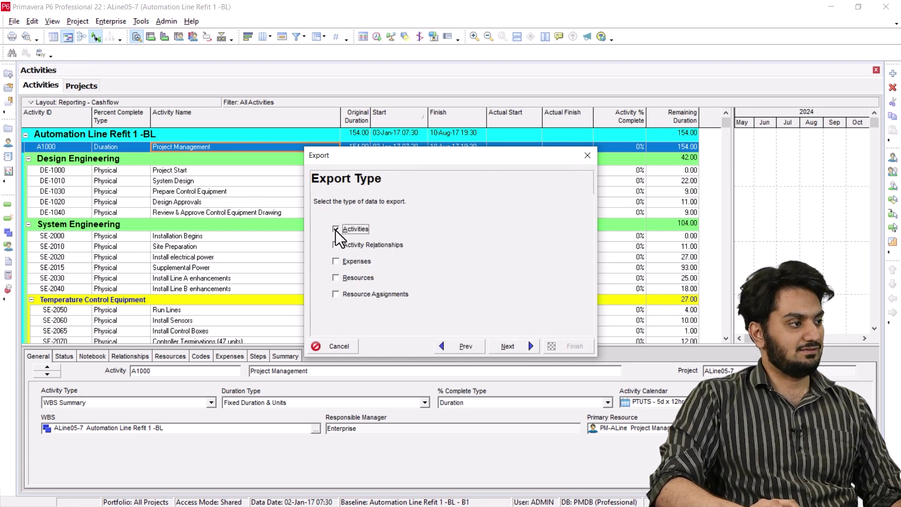
pyautogui.click(509, 346)
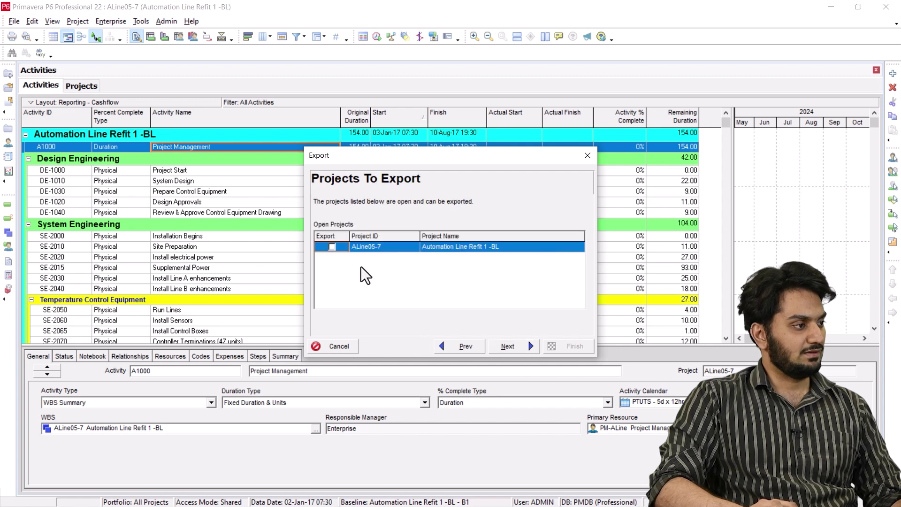
pyautogui.click(529, 346)
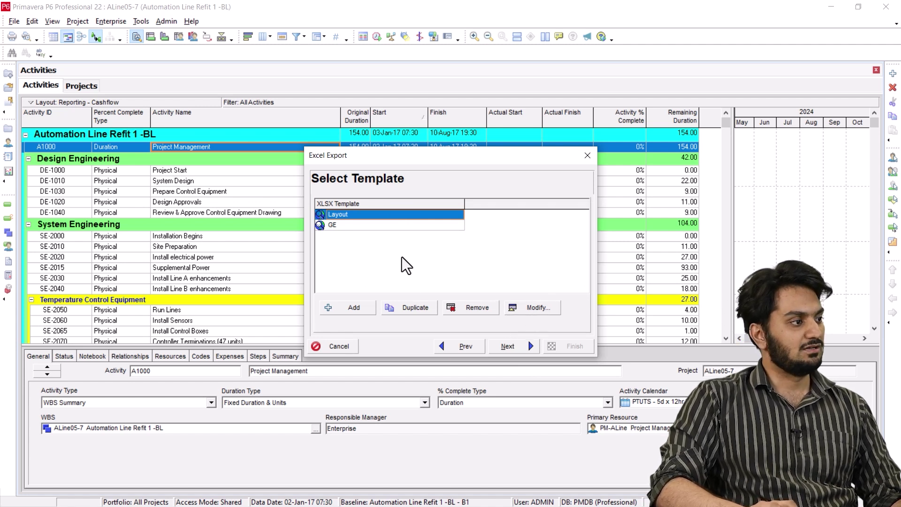
pyautogui.click(540, 309)
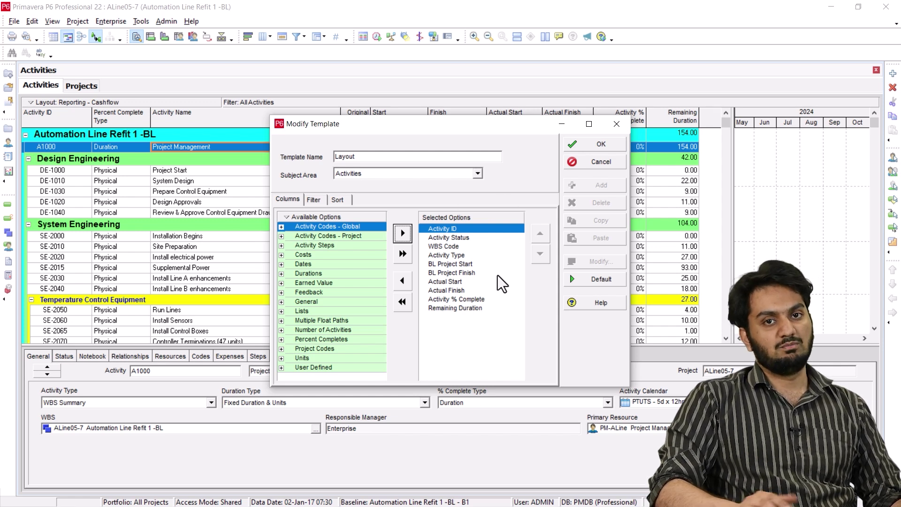
# Step: Apply the Update From Excel filter to the Layout template, excluding Completed activities
pyautogui.click(318, 202)
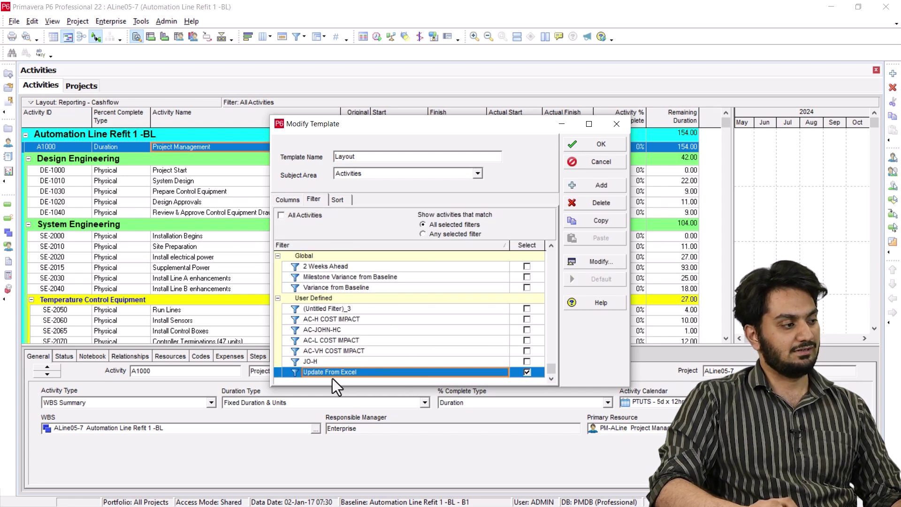
pyautogui.click(603, 262)
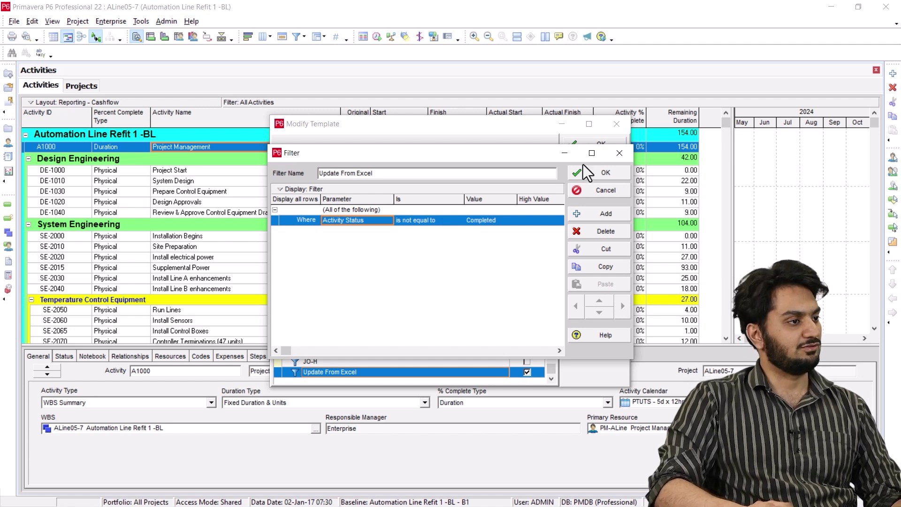
pyautogui.click(593, 173)
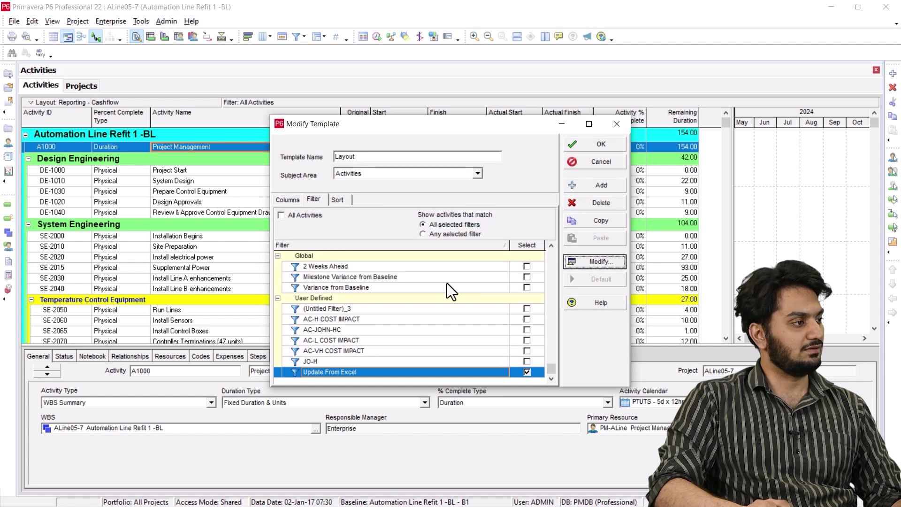
pyautogui.click(602, 148)
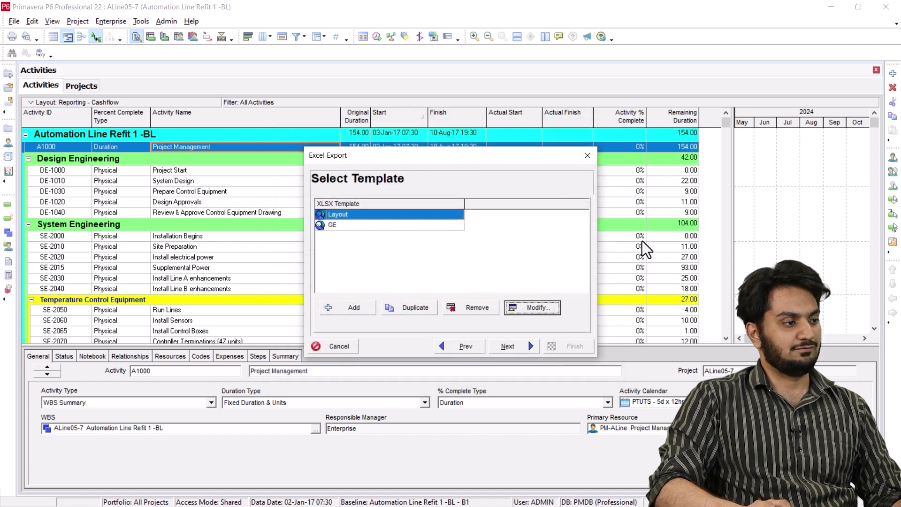
# Step: Set the export file to ALine05-7-Activities Import.xlsx in the Update from Excel to P6 folder
pyautogui.click(512, 351)
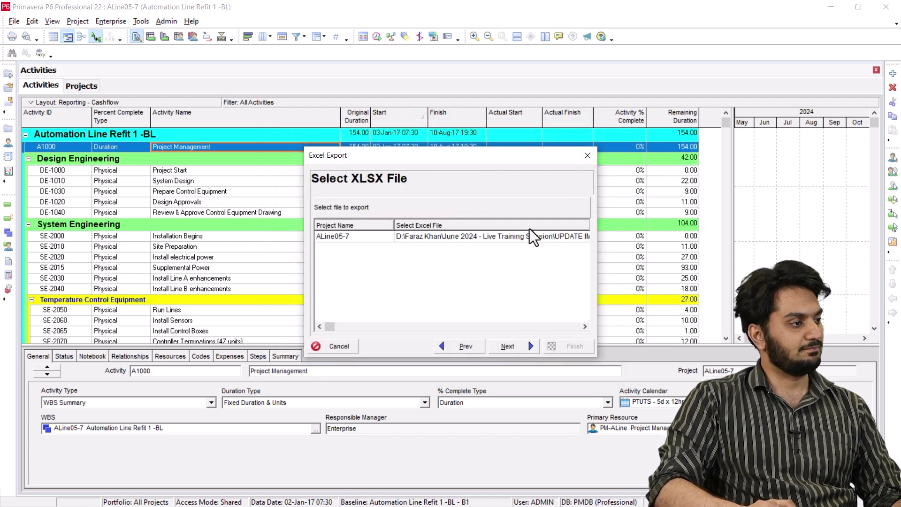
pyautogui.click(494, 238)
pyautogui.click(503, 237)
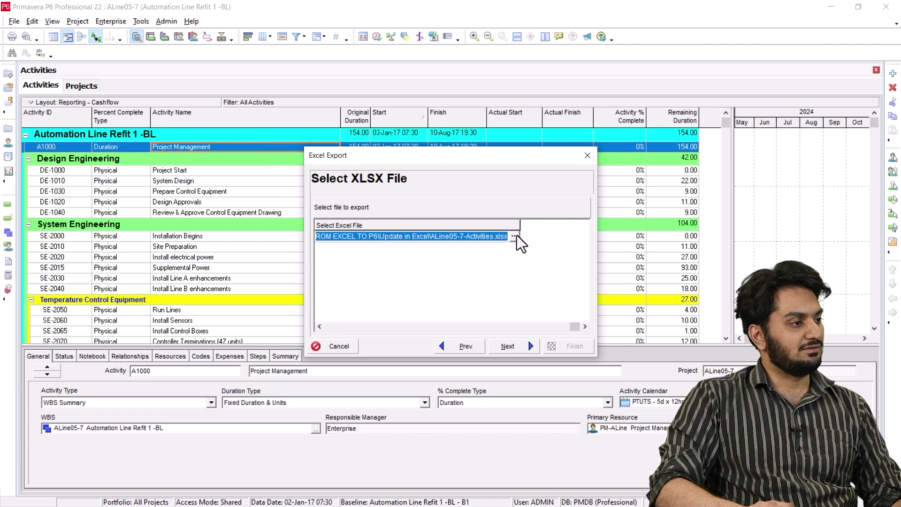
pyautogui.click(516, 237)
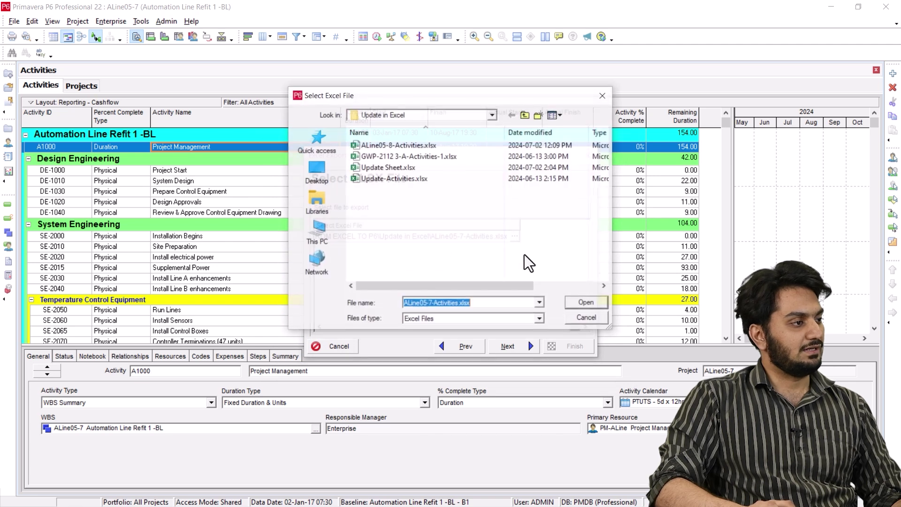
pyautogui.click(525, 115)
pyautogui.click(431, 157)
pyautogui.doubleClick(430, 157)
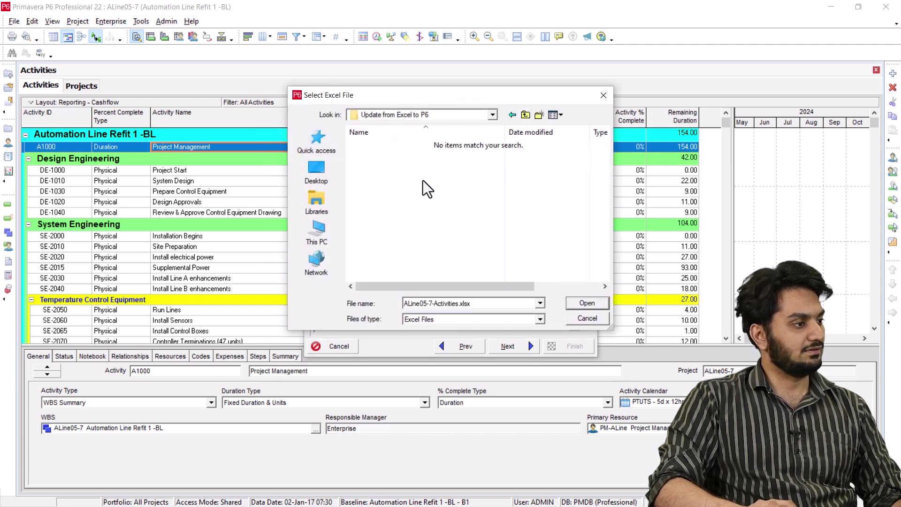
pyautogui.doubleClick(459, 303)
pyautogui.click(459, 304)
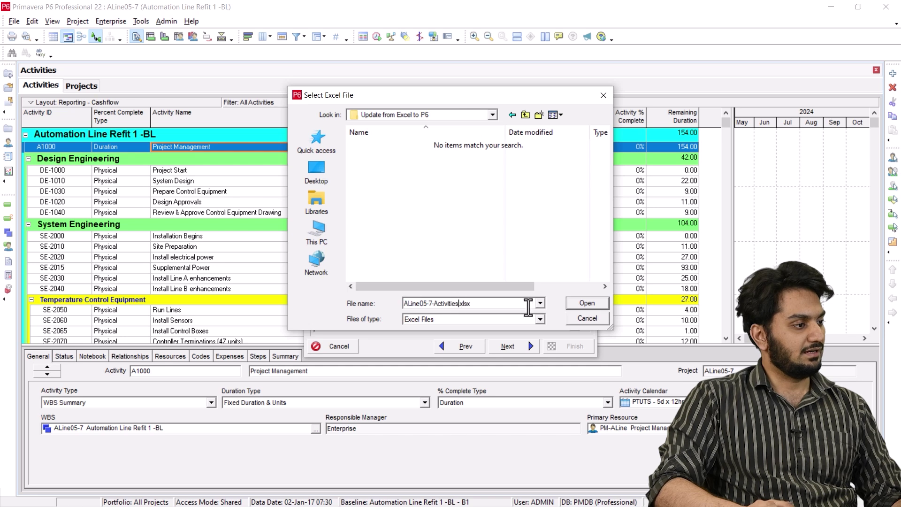
pyautogui.write('Import')
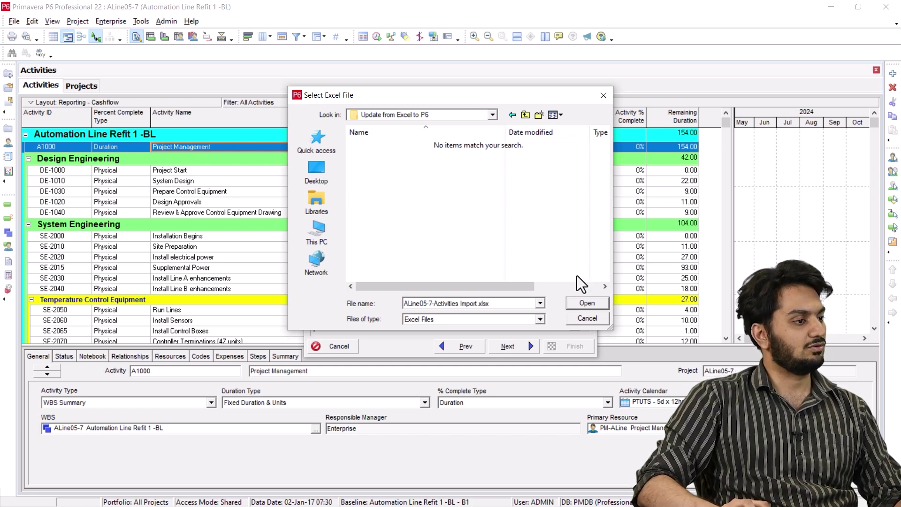
pyautogui.click(586, 303)
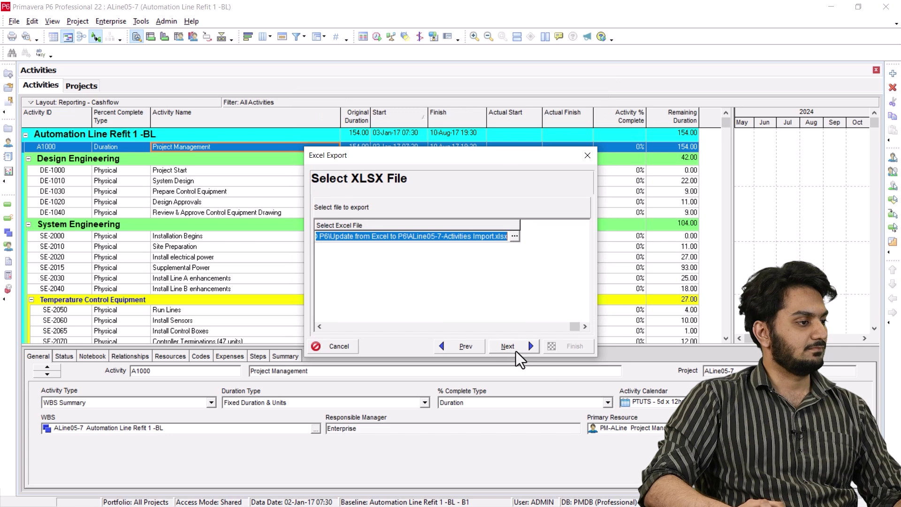
# Step: Run the export, then refresh the folder in File Explorer and open the new workbook
pyautogui.click(517, 347)
pyautogui.click(565, 346)
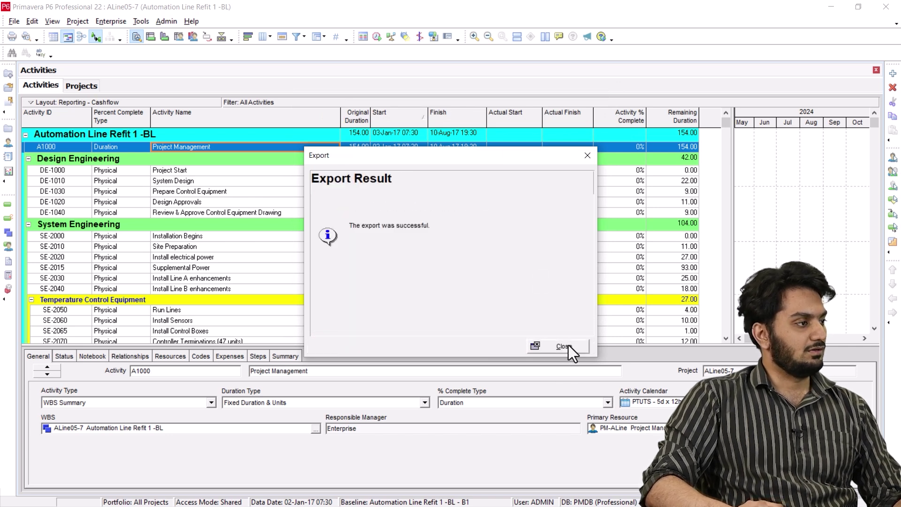
pyautogui.click(565, 347)
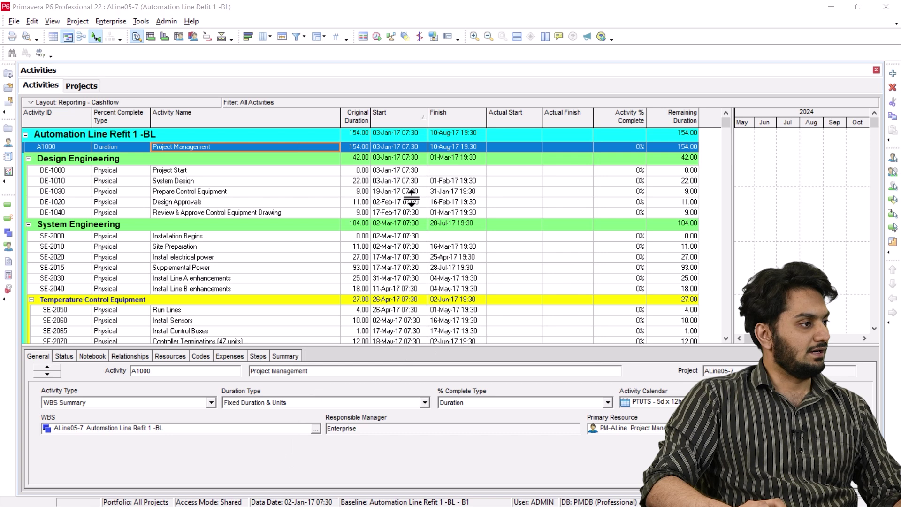
pyautogui.hotkey('alt', 'Tab')
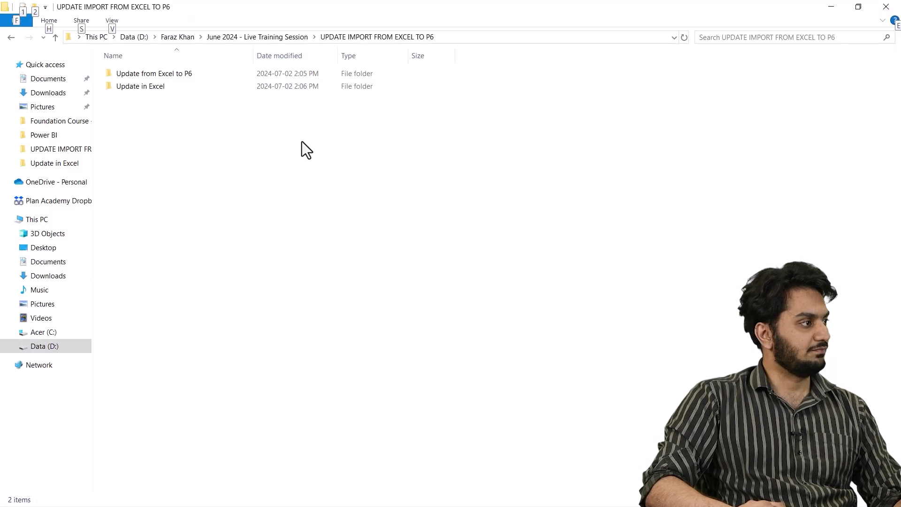
pyautogui.rightClick(300, 141)
pyautogui.click(190, 75)
pyautogui.doubleClick(189, 74)
pyautogui.rightClick(217, 123)
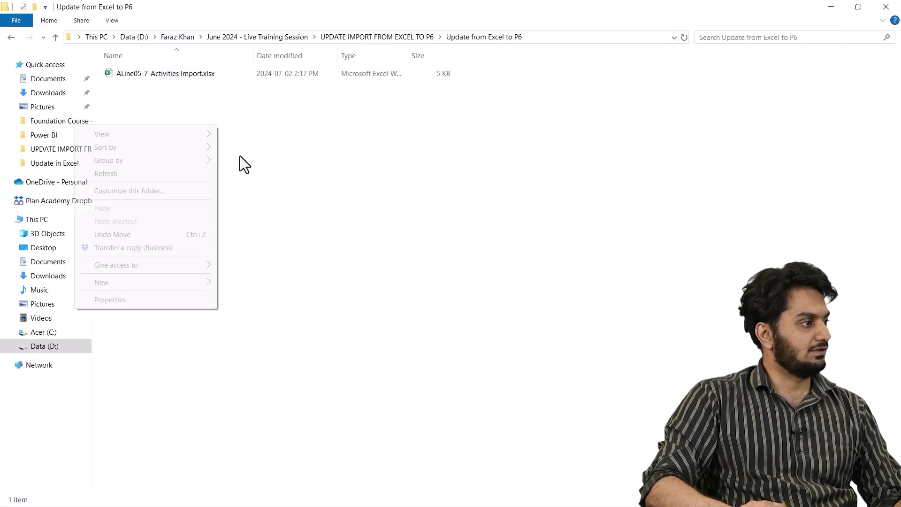
pyautogui.click(183, 173)
pyautogui.click(218, 73)
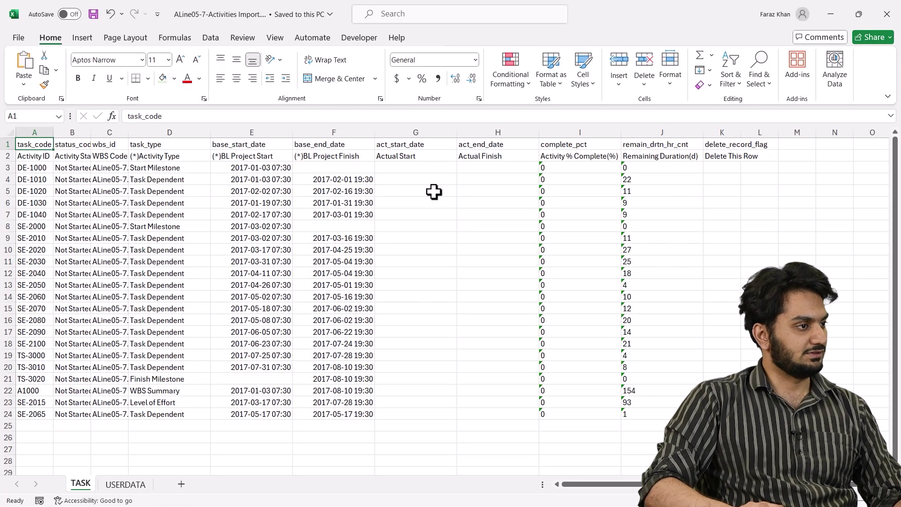
# Step: Autofit column B on the TASK sheet and review the G2:J24 update columns
pyautogui.click(434, 192)
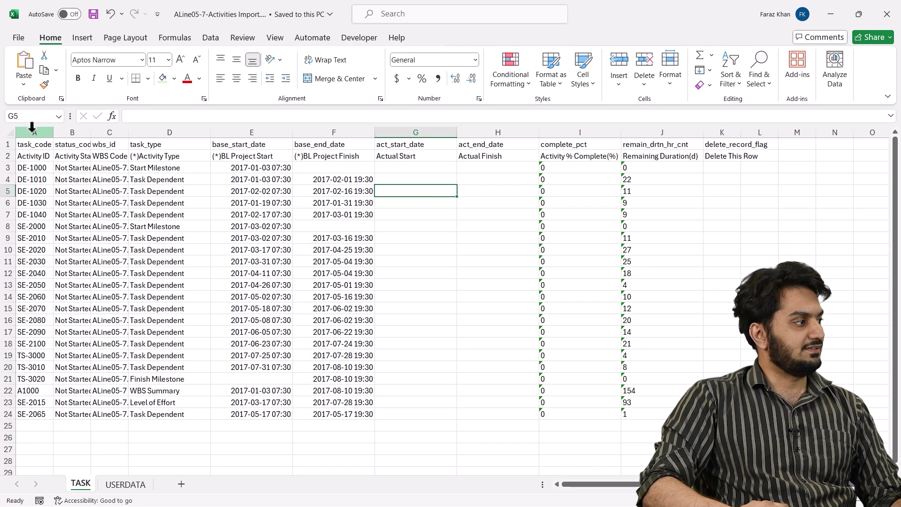
pyautogui.moveTo(32, 126); pyautogui.dragTo(673, 164)
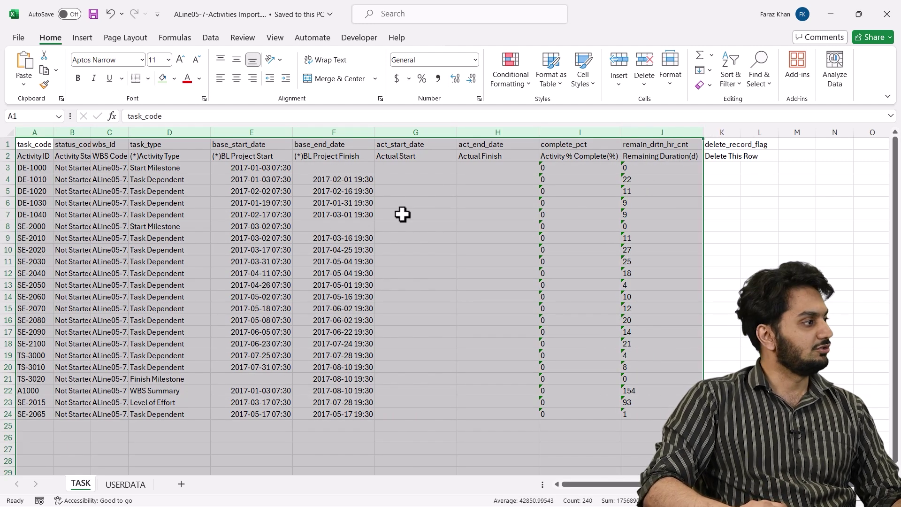
pyautogui.click(317, 225)
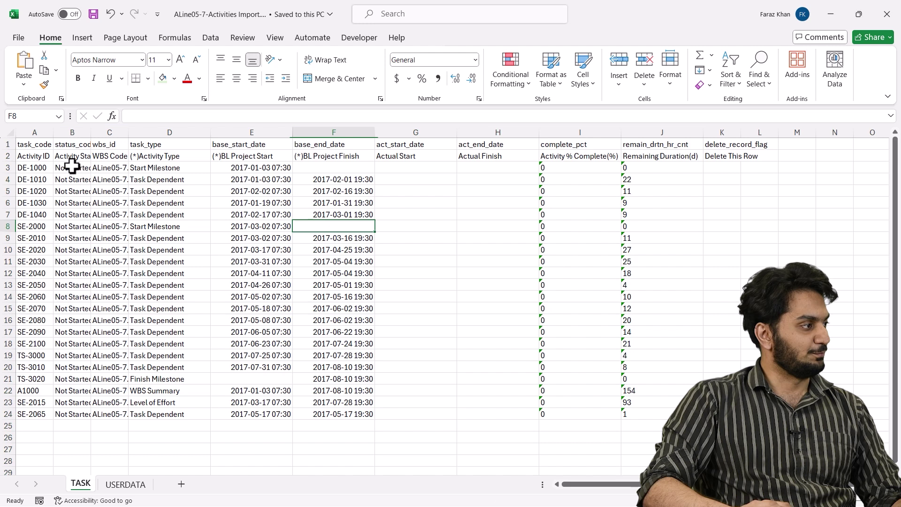
pyautogui.doubleClick(89, 134)
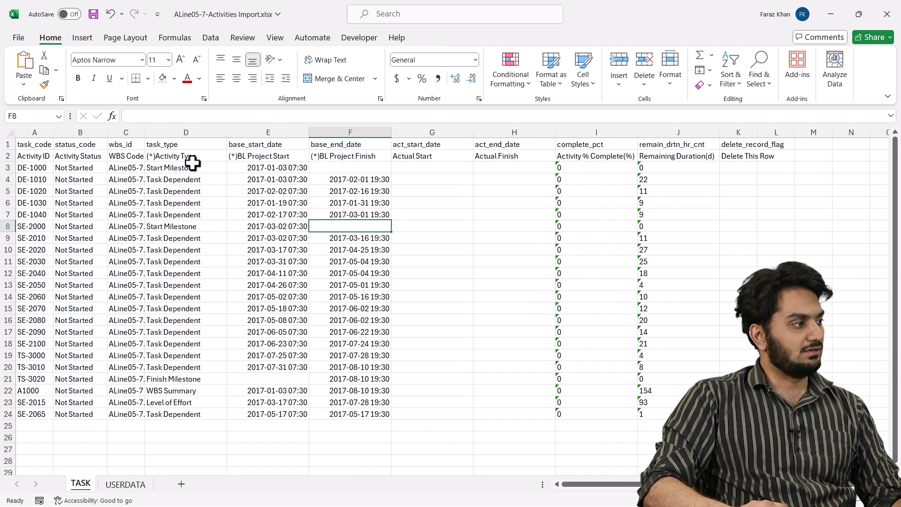
pyautogui.moveTo(182, 157); pyautogui.dragTo(211, 247)
pyautogui.moveTo(258, 157); pyautogui.dragTo(708, 155)
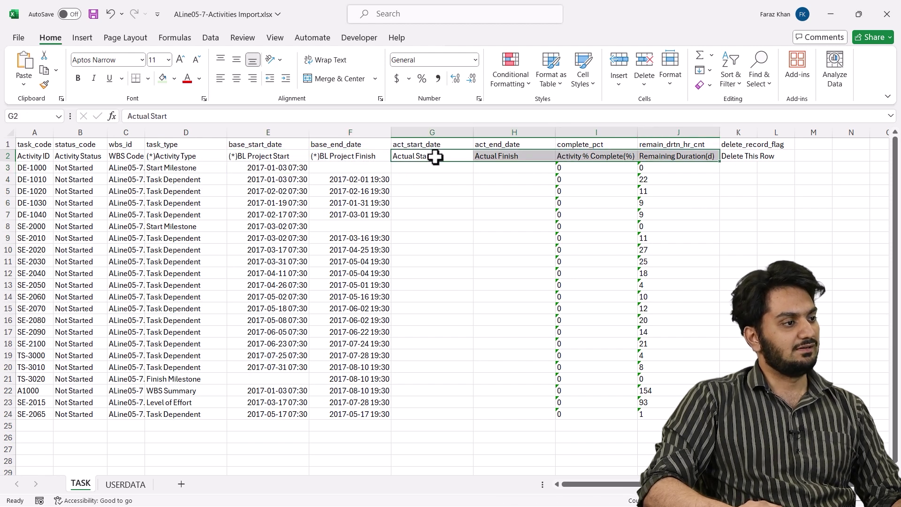
pyautogui.moveTo(435, 156); pyautogui.dragTo(678, 413)
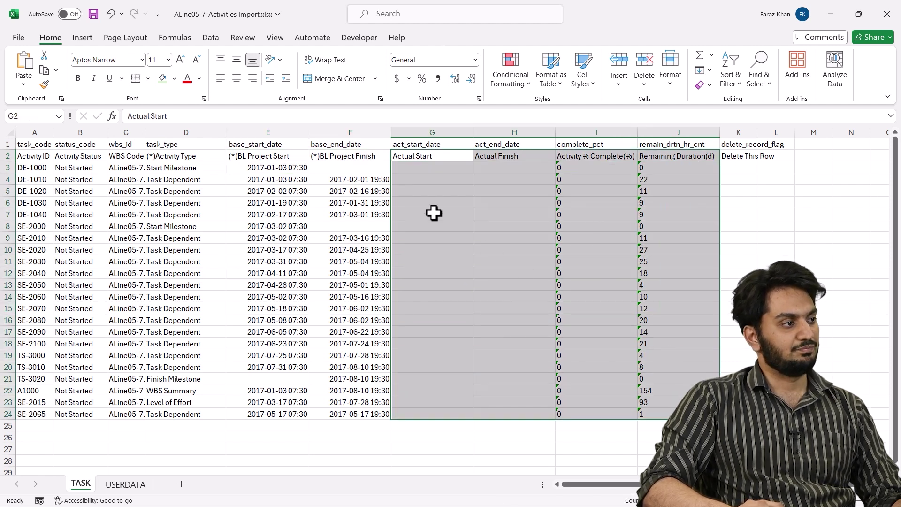
pyautogui.click(434, 179)
pyautogui.click(419, 168)
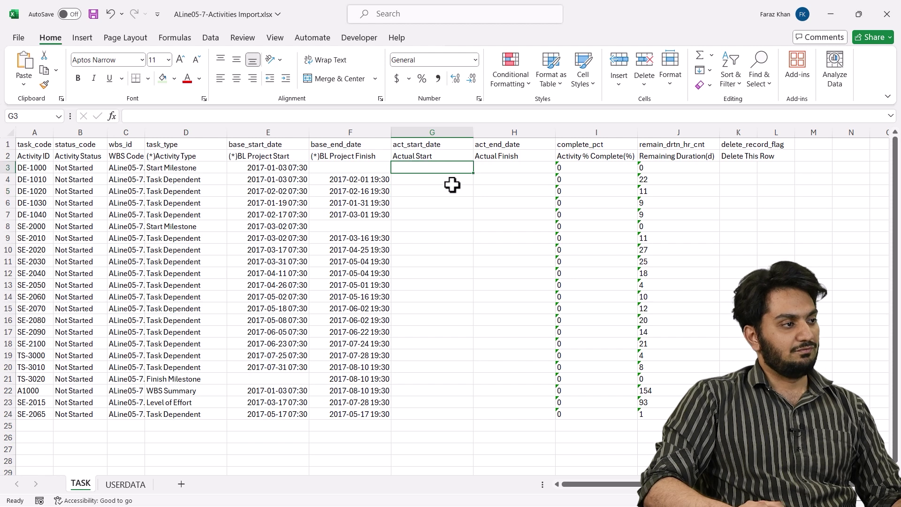
# Step: Copy the 2017-Jan-05 actual start from Update Sheet F6 into cell G4
pyautogui.hotkey('alt', 'Tab')
pyautogui.click(506, 212)
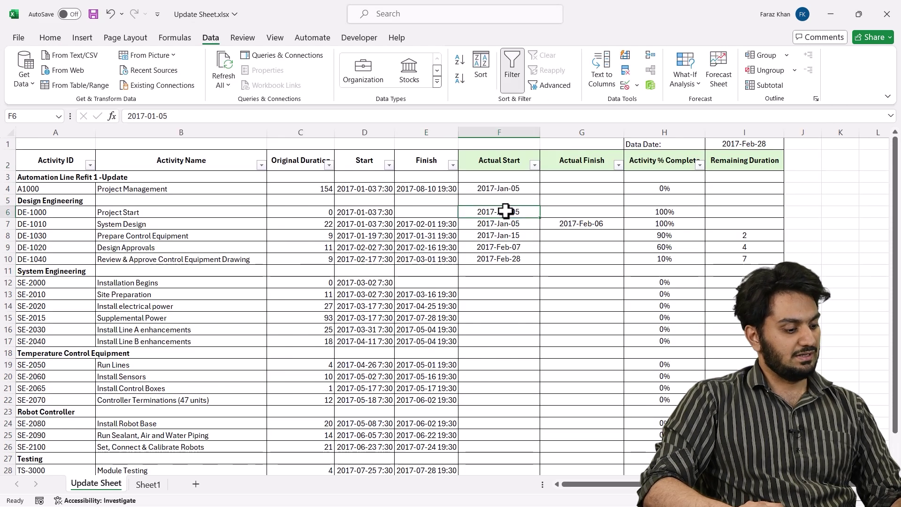
pyautogui.hotkey('ctrl', 'c')
pyautogui.hotkey('alt', 'Tab')
pyautogui.click(432, 182)
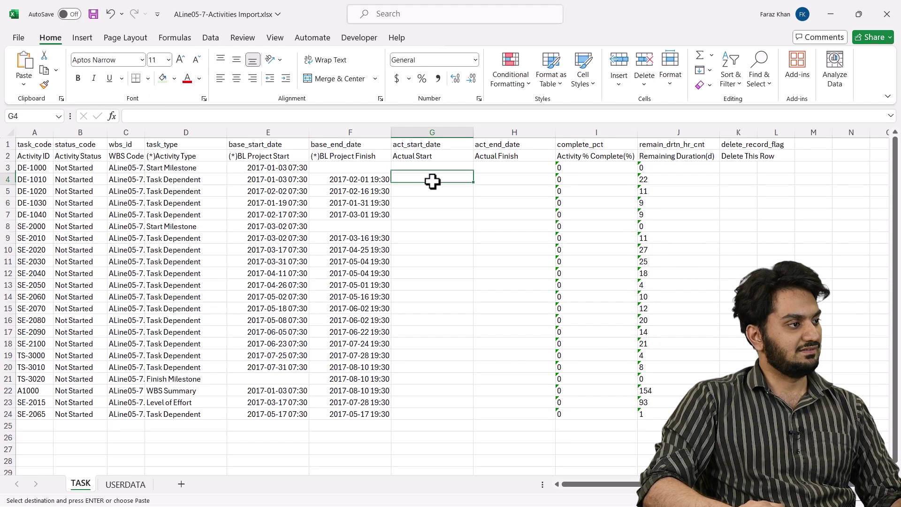
pyautogui.rightClick(432, 182)
pyautogui.click(462, 177)
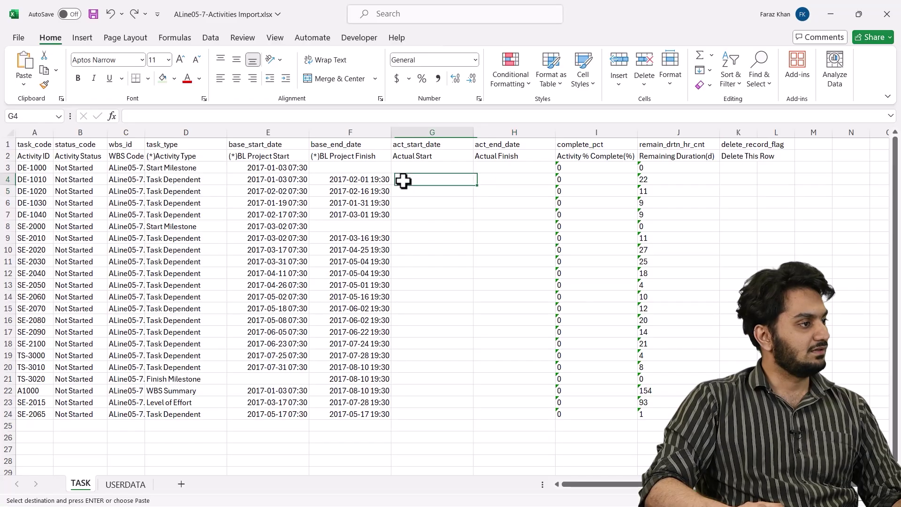
pyautogui.click(408, 167)
# Step: Enter a VLOOKUP in G3 matching A3 against Update Sheet columns A to I
pyautogui.write('=')
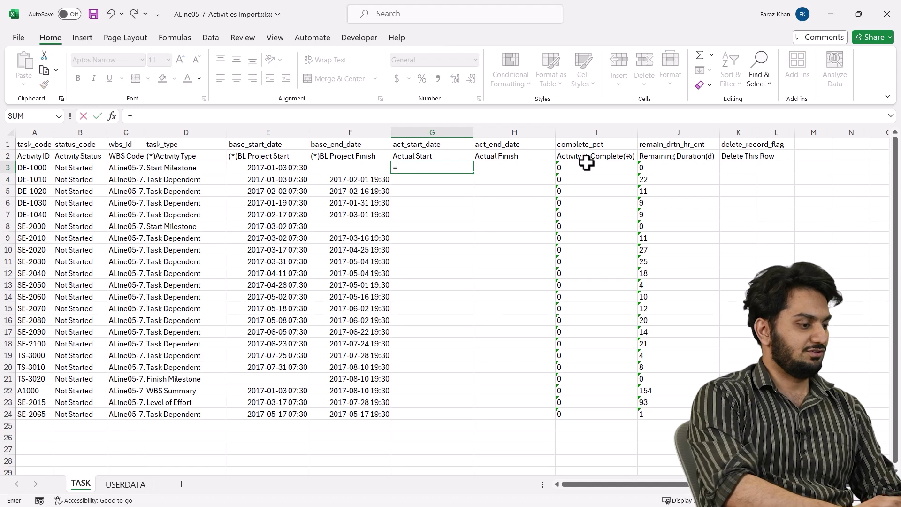
pyautogui.write('vlookup')
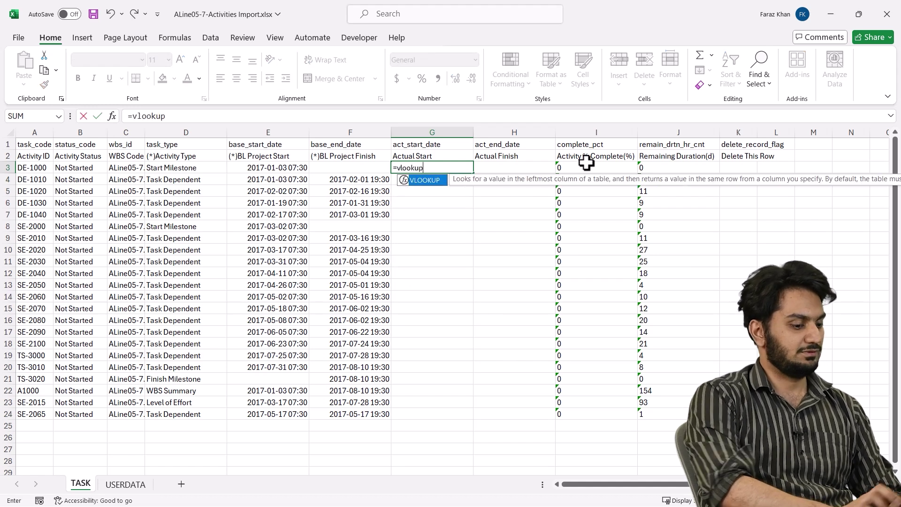
pyautogui.write('(')
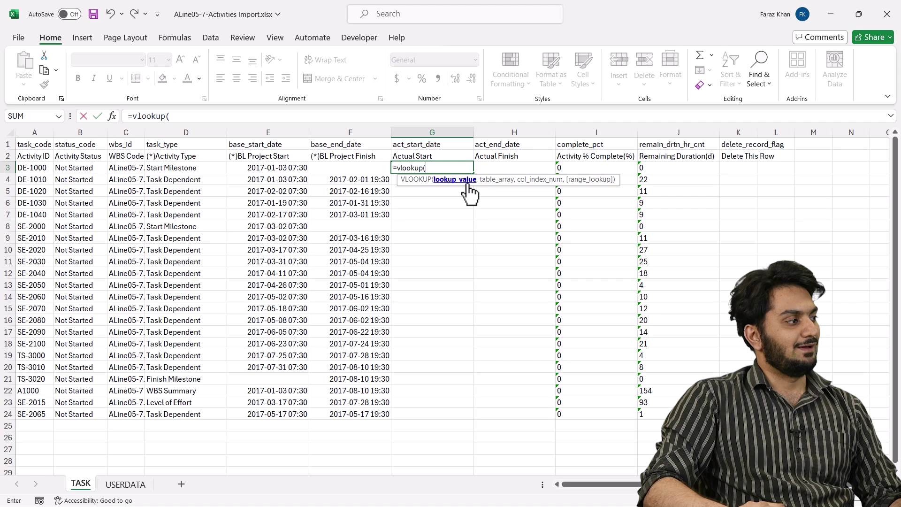
pyautogui.click(29, 169)
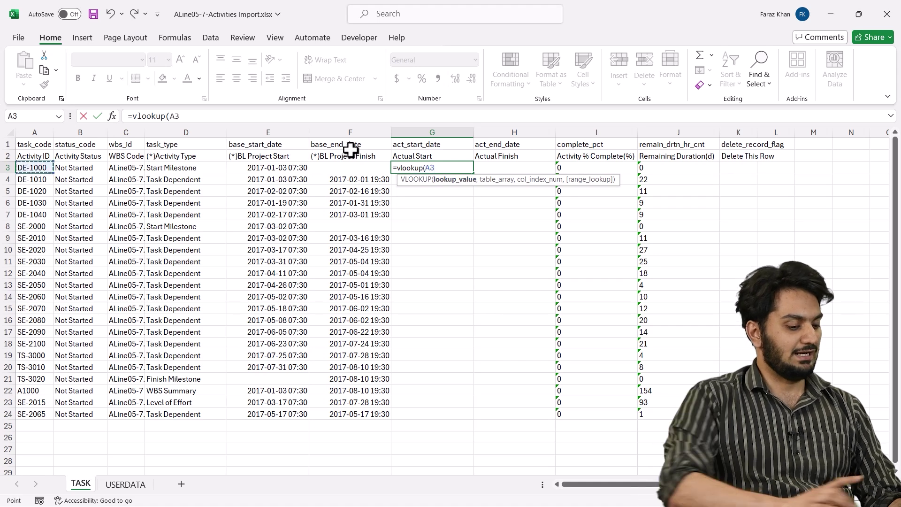
pyautogui.write(',')
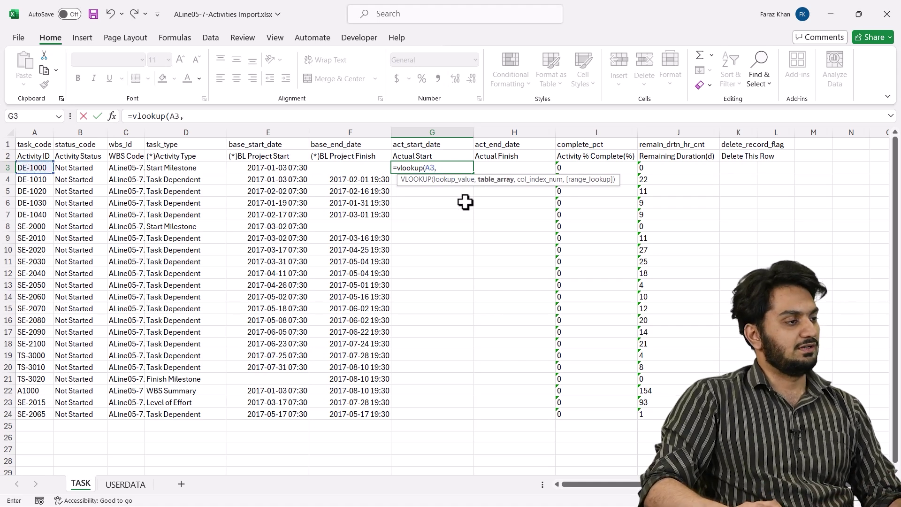
pyautogui.hotkey('alt', 'Tab')
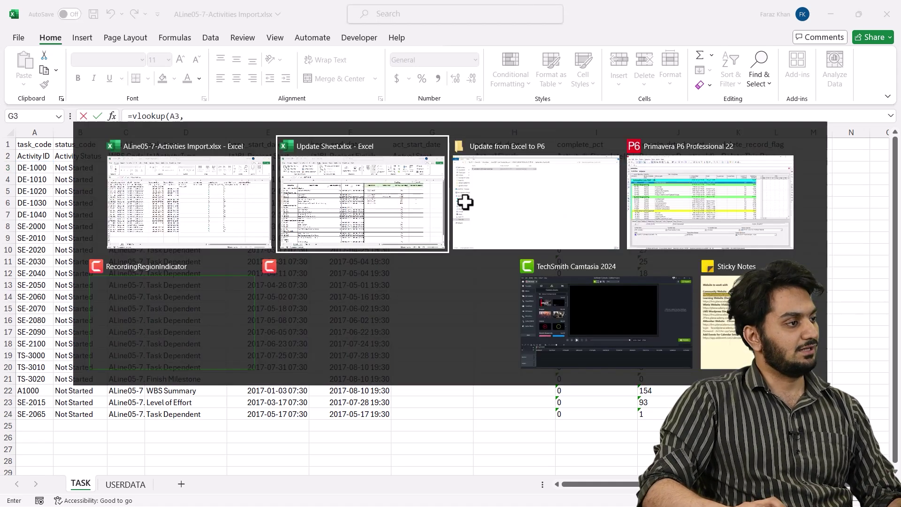
pyautogui.moveTo(59, 125); pyautogui.dragTo(718, 165)
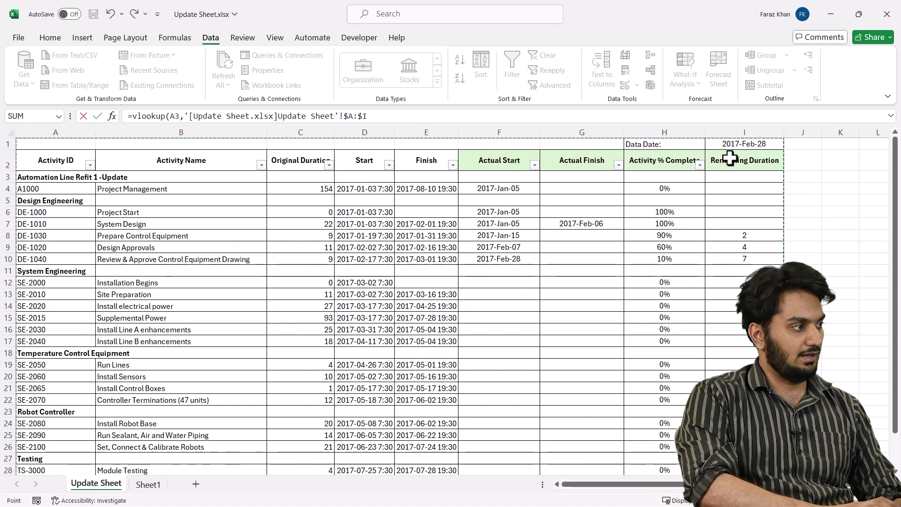
pyautogui.write(',6')
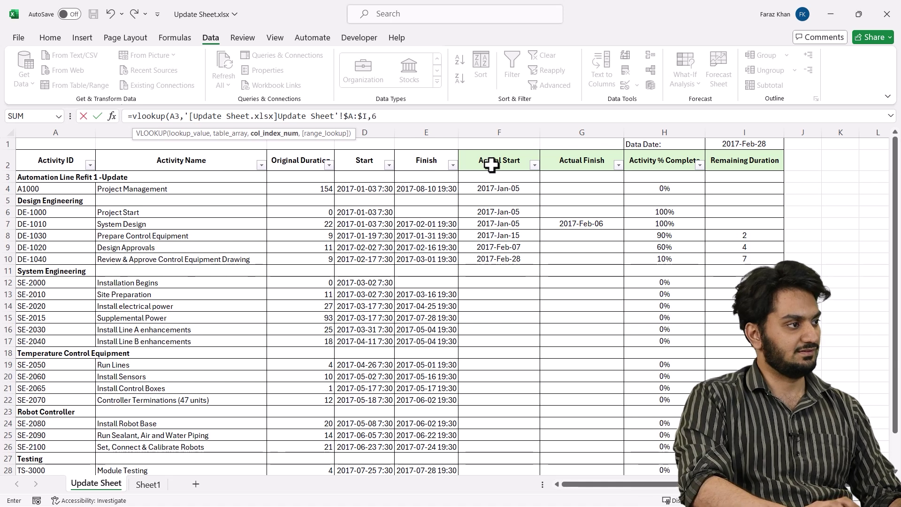
pyautogui.write(',')
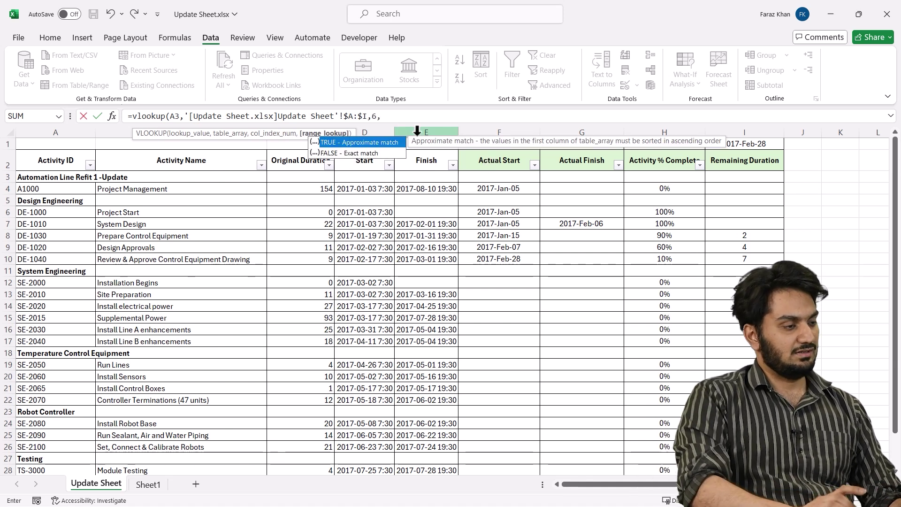
pyautogui.write('0')
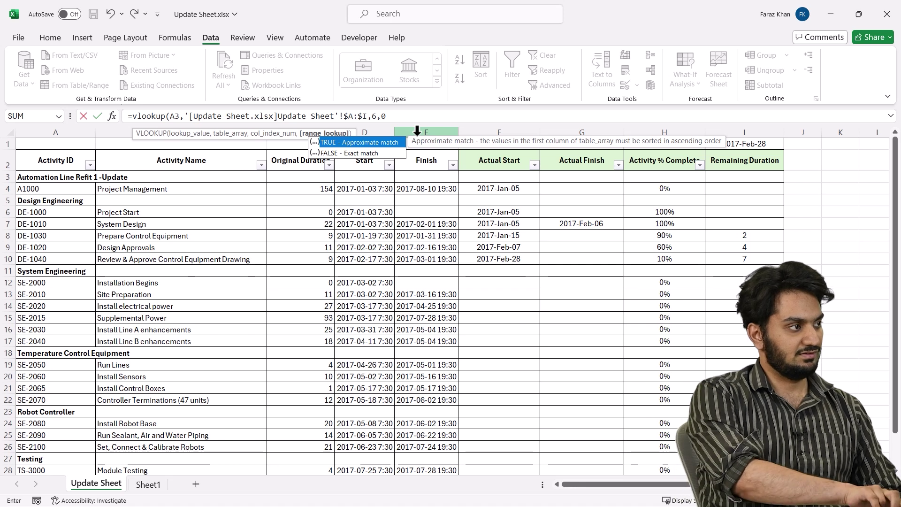
pyautogui.write(')')
pyautogui.press('Return')
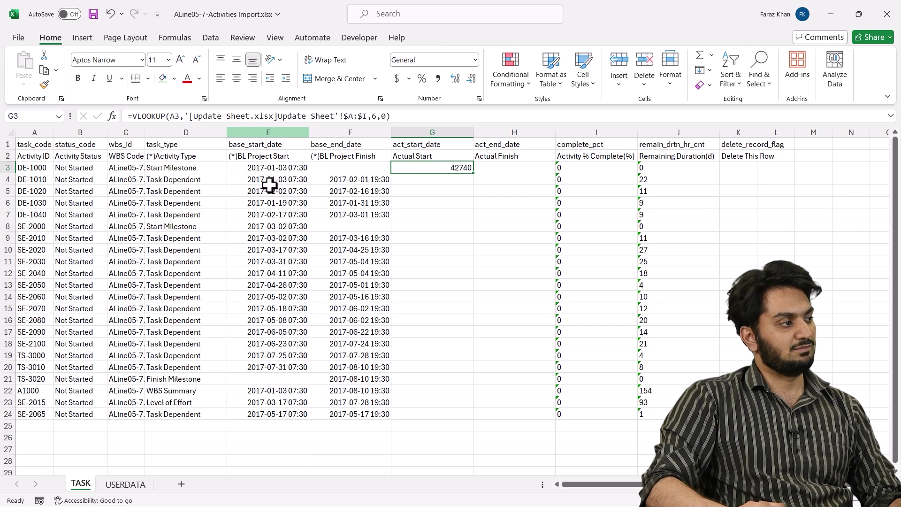
# Step: Give G3 the E3 date format and fill the lookup down to G24
pyautogui.click(284, 169)
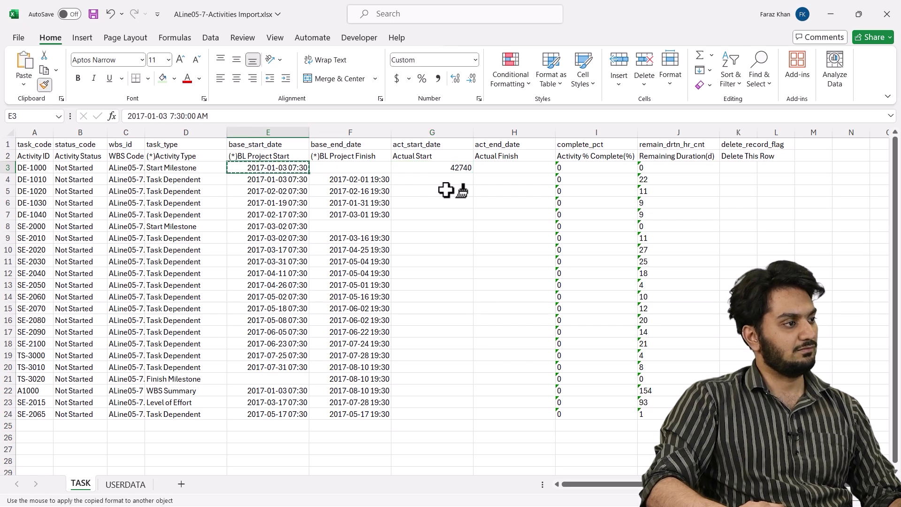
pyautogui.click(463, 168)
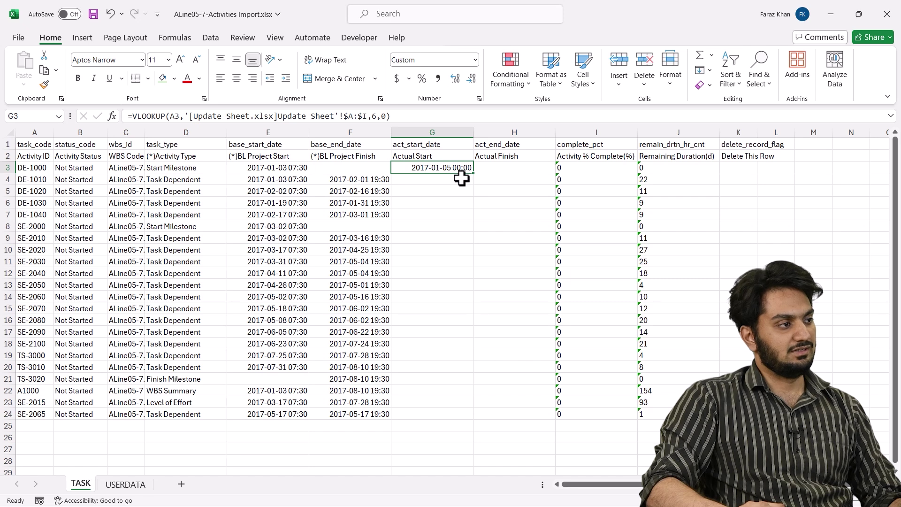
pyautogui.moveTo(476, 174); pyautogui.dragTo(464, 418)
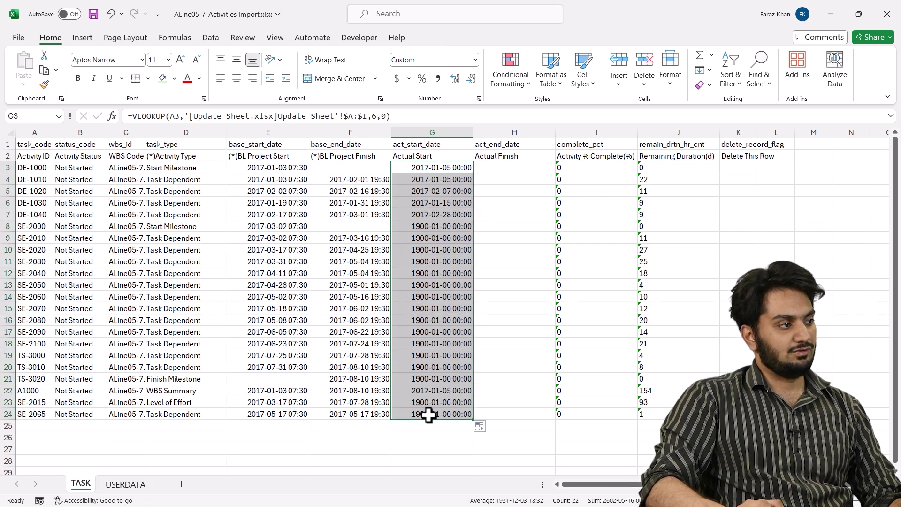
pyautogui.click(499, 181)
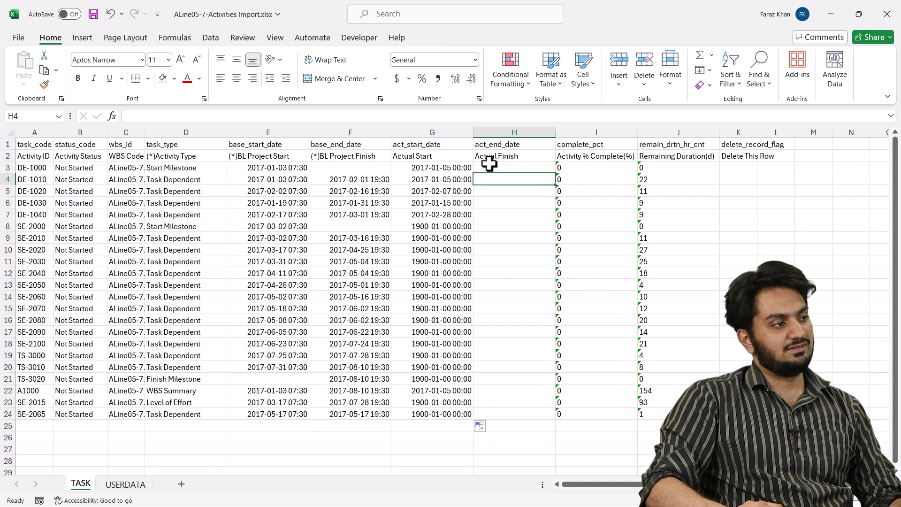
# Step: Fill Actual Finish H3:H24 with G3's lookup using column 7
pyautogui.click(489, 164)
pyautogui.click(455, 165)
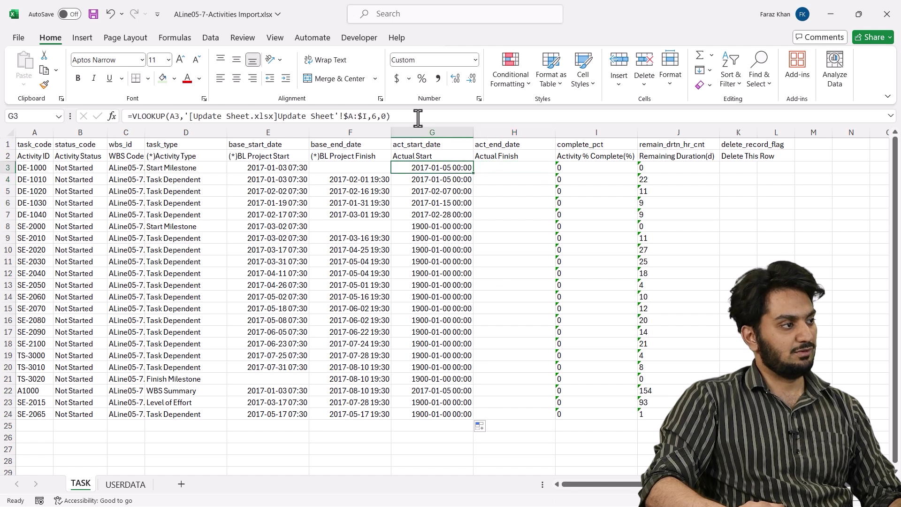
pyautogui.moveTo(418, 119); pyautogui.dragTo(135, 107)
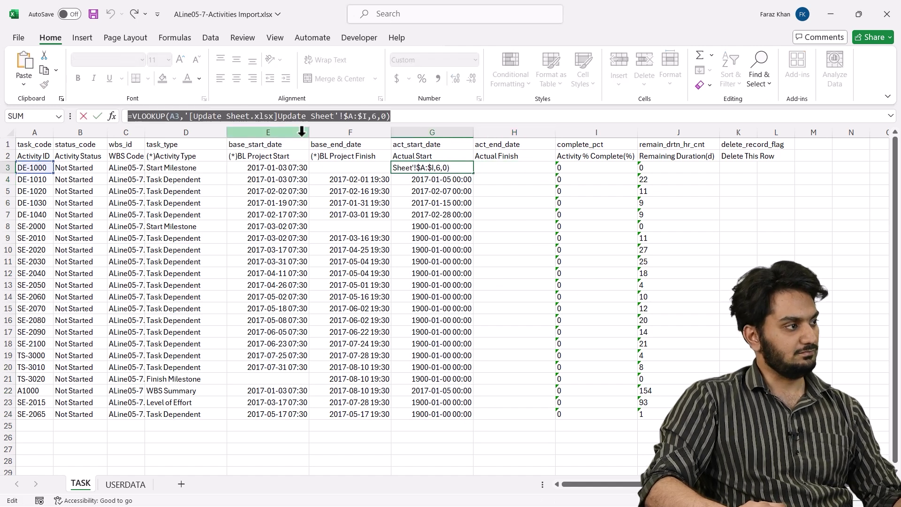
pyautogui.press('Escape')
pyautogui.click(502, 168)
pyautogui.click(262, 117)
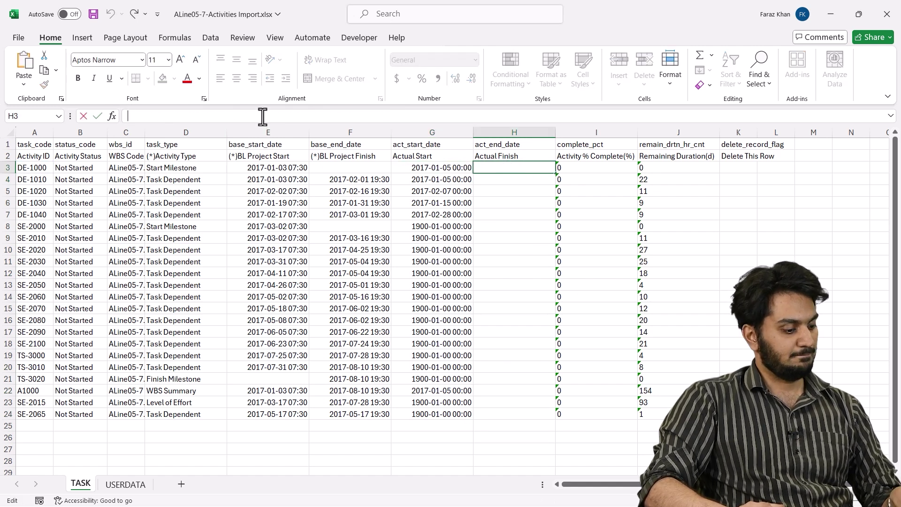
pyautogui.hotkey('ctrl', 'v')
pyautogui.click(375, 116)
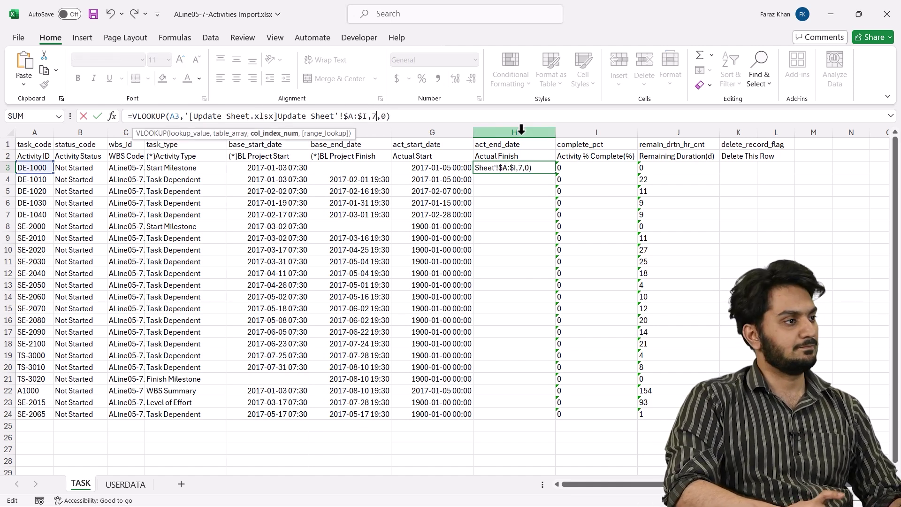
pyautogui.press('Return')
pyautogui.click(548, 170)
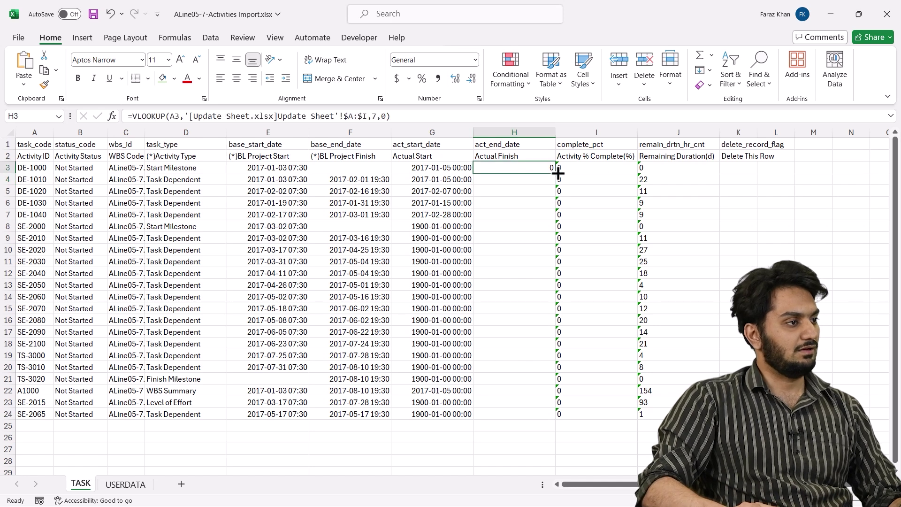
pyautogui.moveTo(558, 173); pyautogui.dragTo(537, 417)
# Step: Fill % Complete I3:I24 with the lookup, giving 1, 1, 0.6, 0.9, 0.1, then zeros
pyautogui.click(544, 168)
pyautogui.click(583, 168)
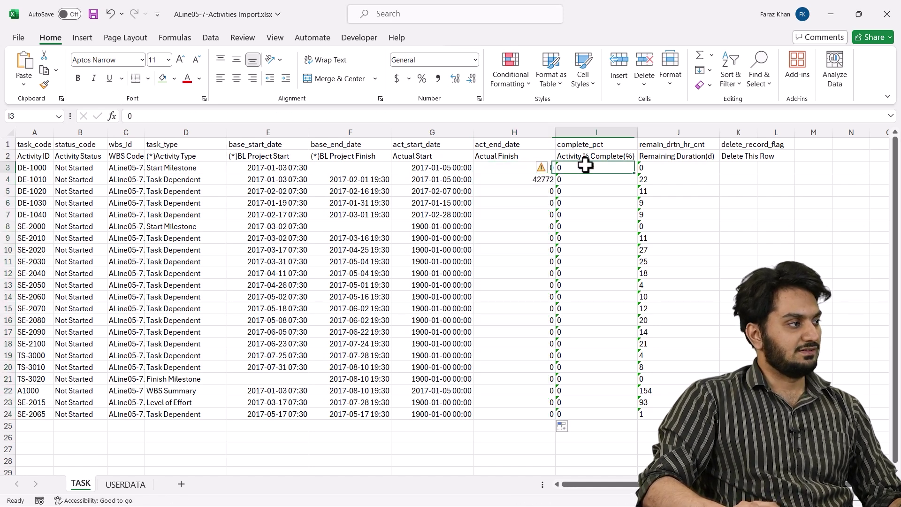
pyautogui.doubleClick(131, 117)
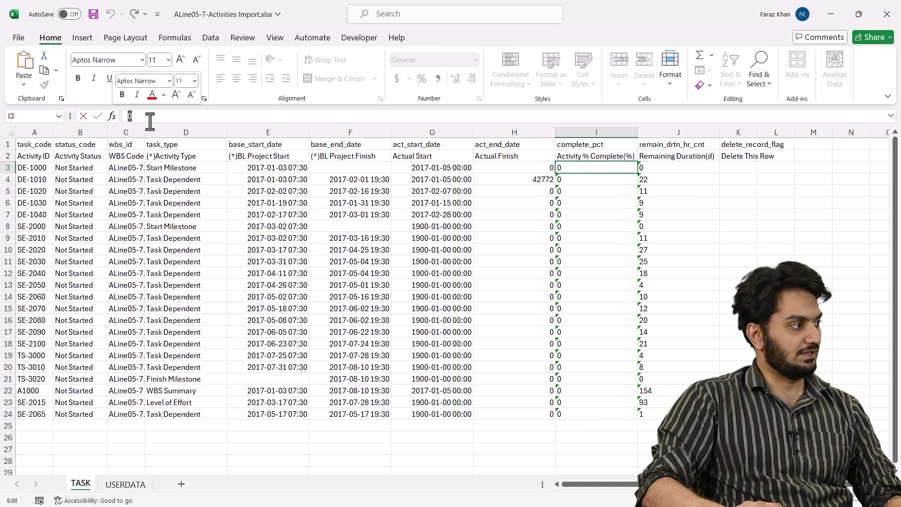
pyautogui.hotkey('ctrl', 'v')
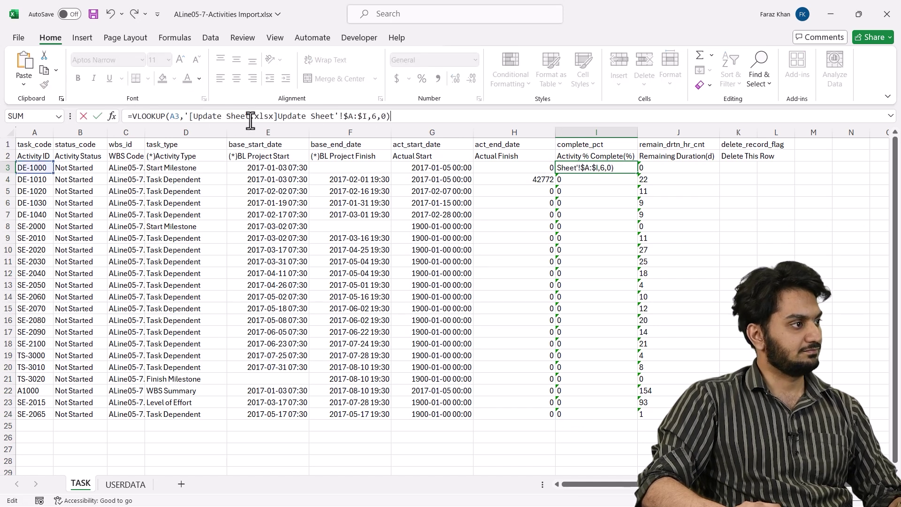
pyautogui.click(374, 116)
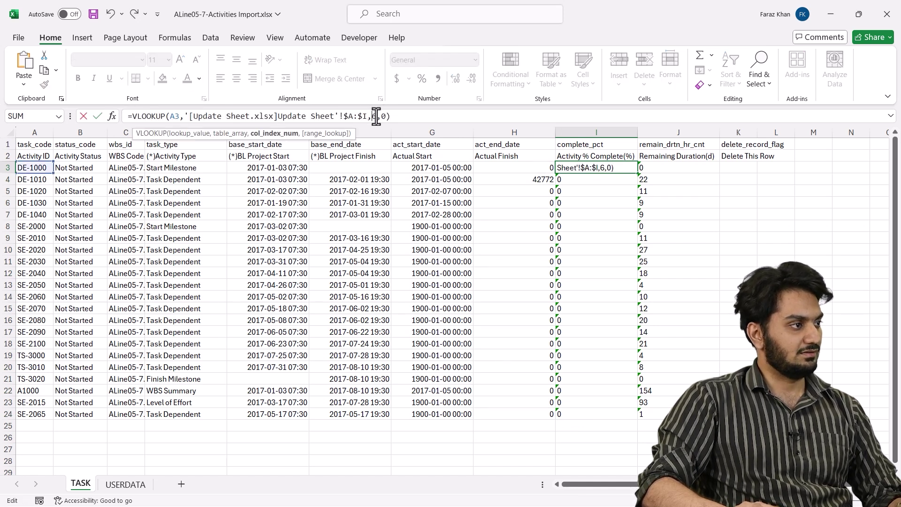
pyautogui.write('9')
pyautogui.press('Return')
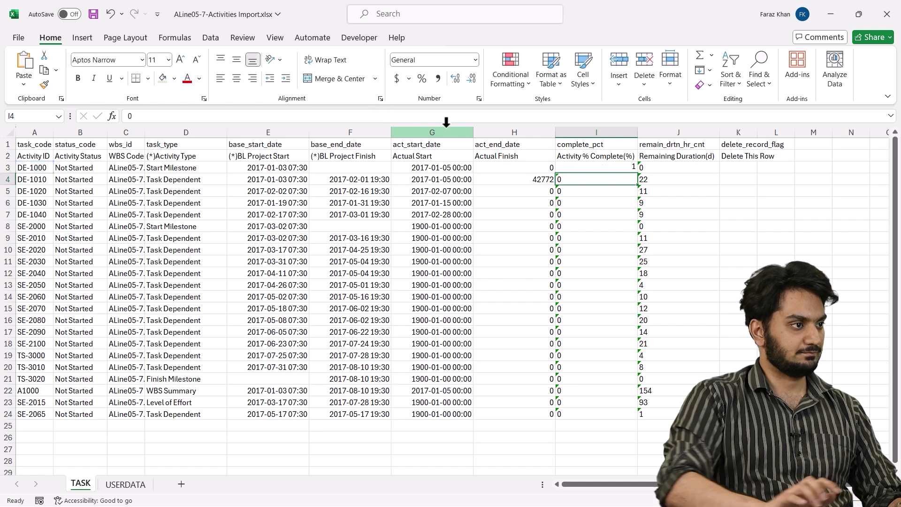
pyautogui.click(627, 168)
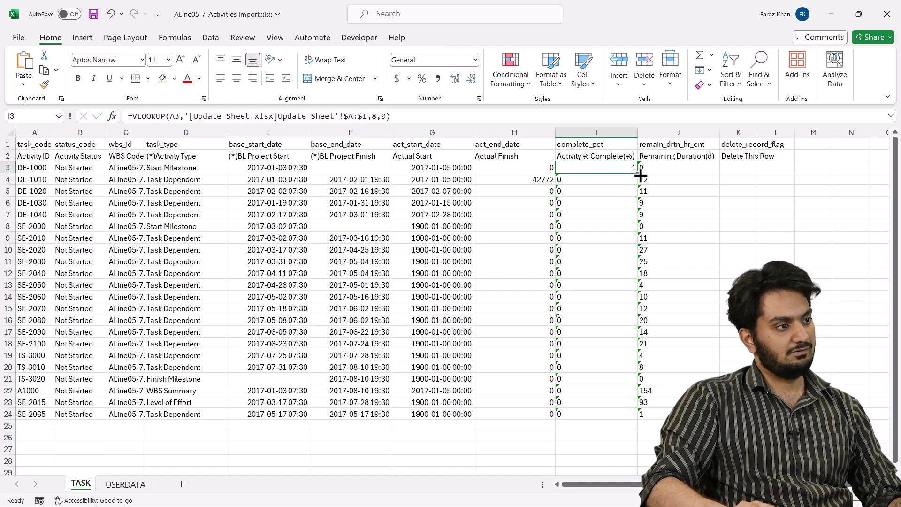
pyautogui.moveTo(637, 174); pyautogui.dragTo(610, 415)
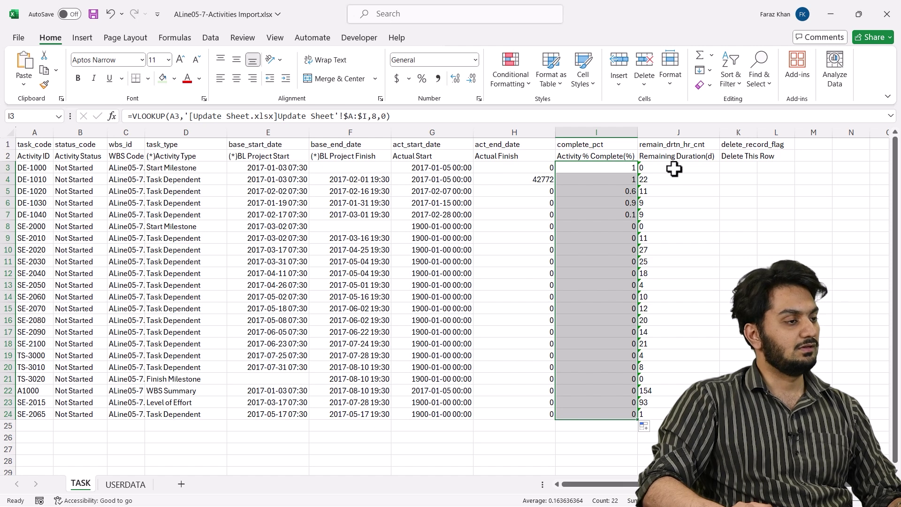
# Step: Fill Remaining Duration J3:J24 with the column-9 lookup, giving 0, 0, 4, 2, 7, then zeros
pyautogui.click(624, 168)
pyautogui.click(225, 119)
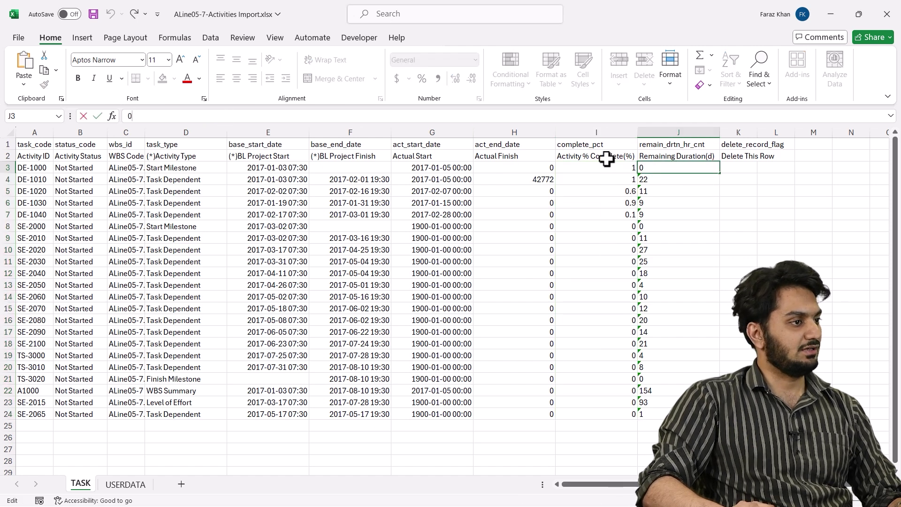
pyautogui.press('Escape')
pyautogui.click(689, 165)
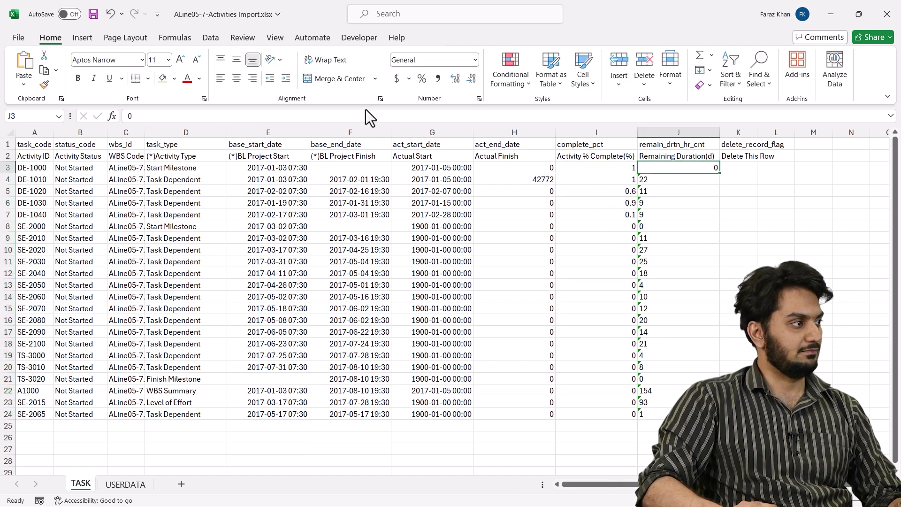
pyautogui.doubleClick(241, 123)
pyautogui.write("=VLOOKUP(A3,'[Update Sheet.xlsx]Update Sheet'!$A:$I,6,0)")
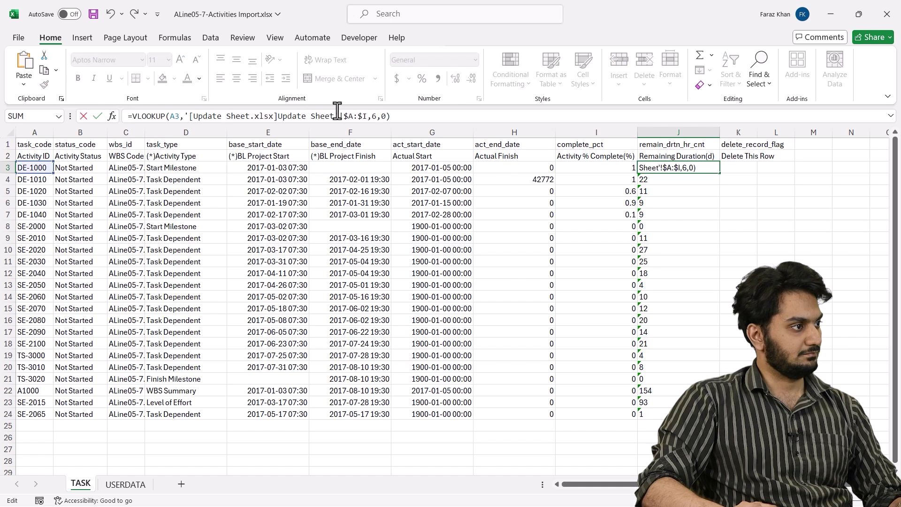
pyautogui.click(374, 116)
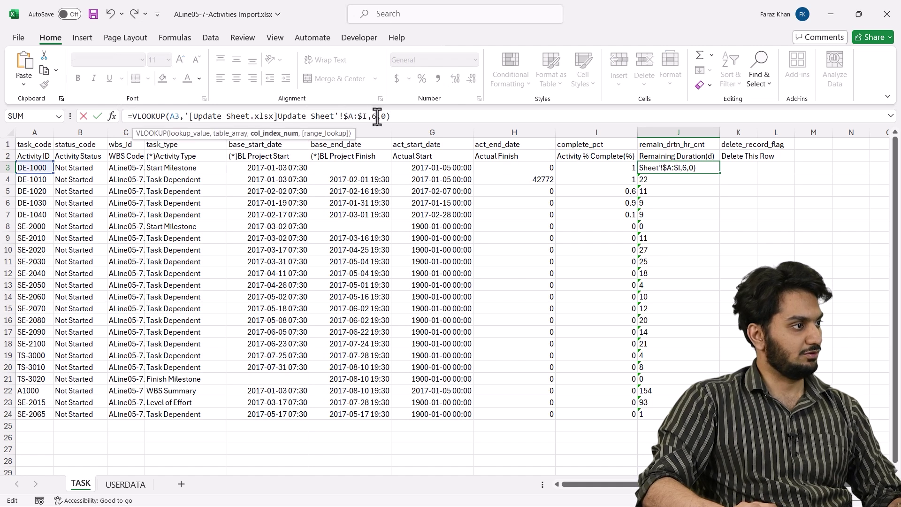
pyautogui.press('Return')
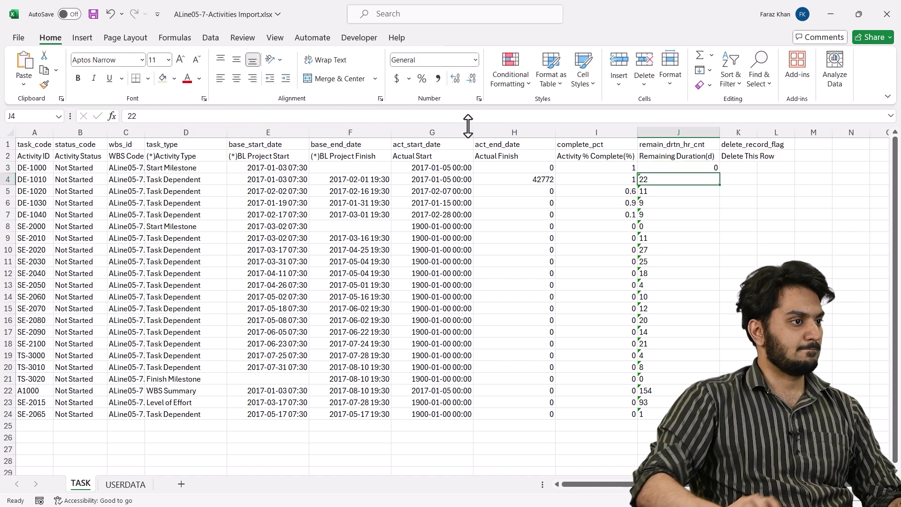
pyautogui.click(690, 167)
pyautogui.moveTo(718, 176); pyautogui.dragTo(690, 383)
pyautogui.moveTo(691, 415); pyautogui.dragTo(690, 416)
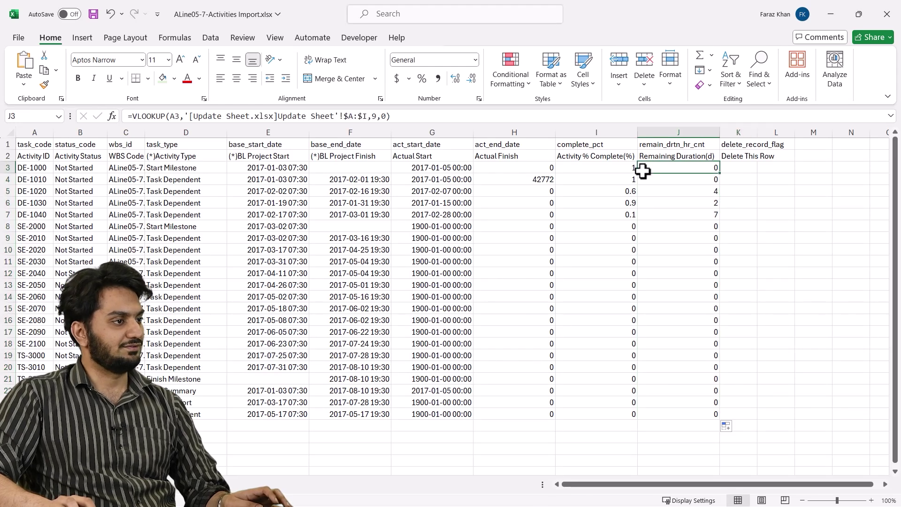
# Step: Format Paint G3's date-time format onto Actual Finish H3:H24
pyautogui.click(535, 167)
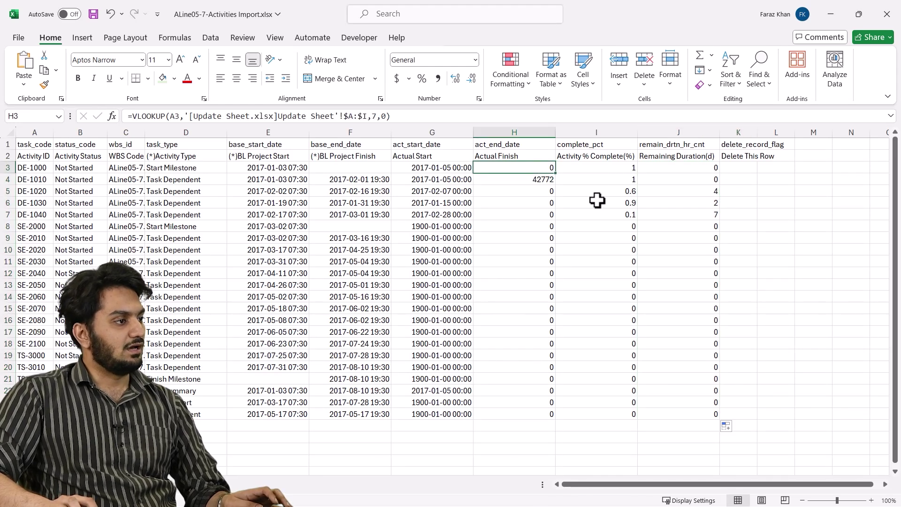
pyautogui.click(428, 169)
pyautogui.click(47, 84)
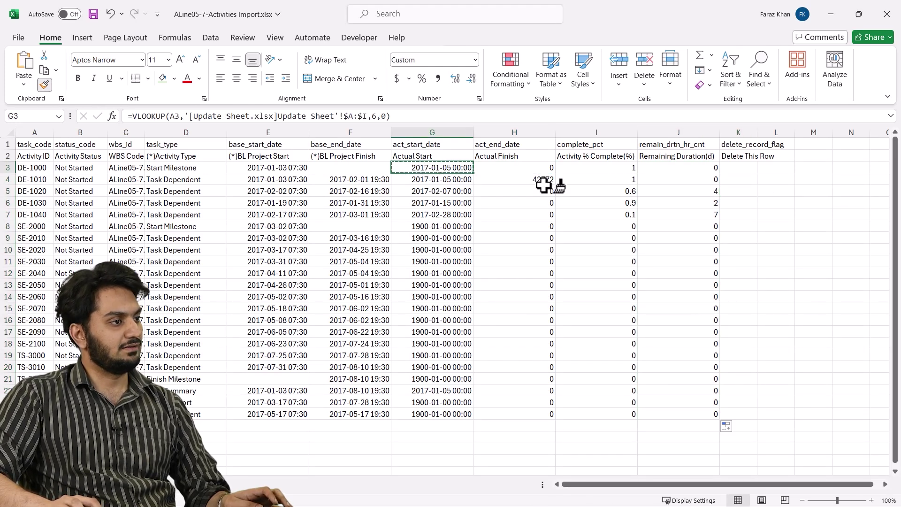
pyautogui.moveTo(534, 168)
pyautogui.mouseDown()
pyautogui.moveTo(532, 427)
pyautogui.moveTo(534, 415)
pyautogui.mouseUp()
# Step: Replace the G3:J24 lookup formulas with their plain values using Paste Values
pyautogui.click(617, 227)
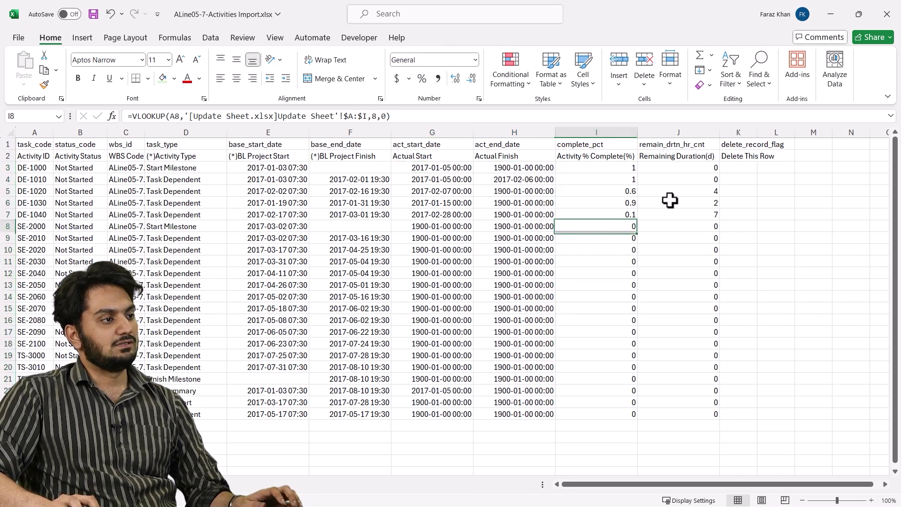
pyautogui.click(413, 169)
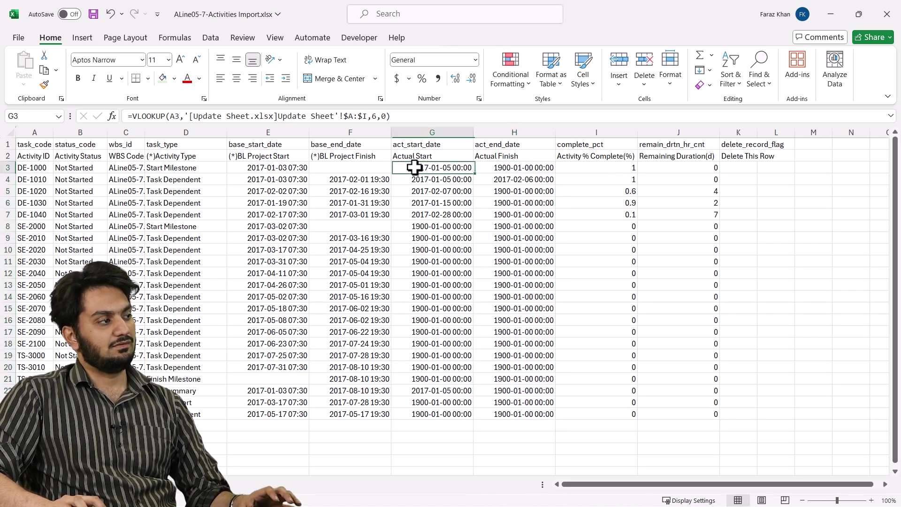
pyautogui.moveTo(441, 168)
pyautogui.mouseDown()
pyautogui.moveTo(698, 372)
pyautogui.moveTo(706, 409)
pyautogui.mouseUp()
pyautogui.hotkey('ctrl', 'c')
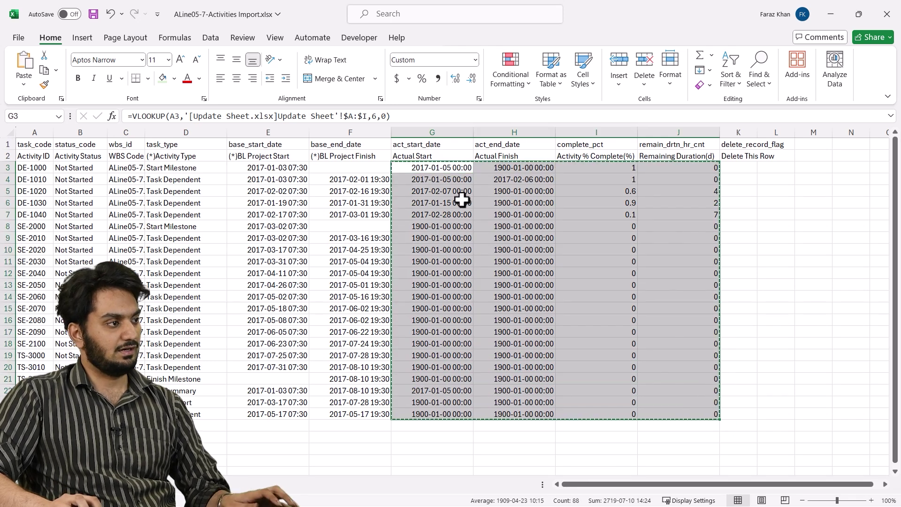
pyautogui.rightClick(447, 197)
pyautogui.click(494, 195)
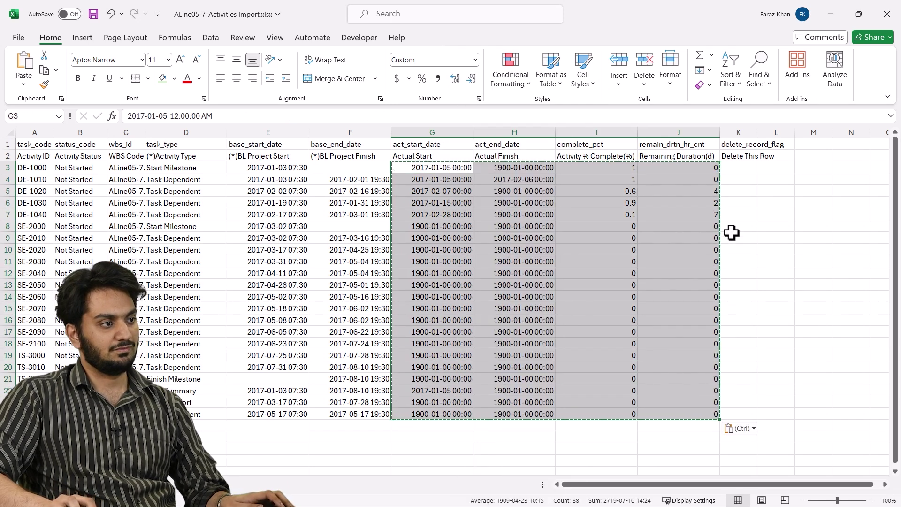
pyautogui.click(733, 230)
pyautogui.click(613, 207)
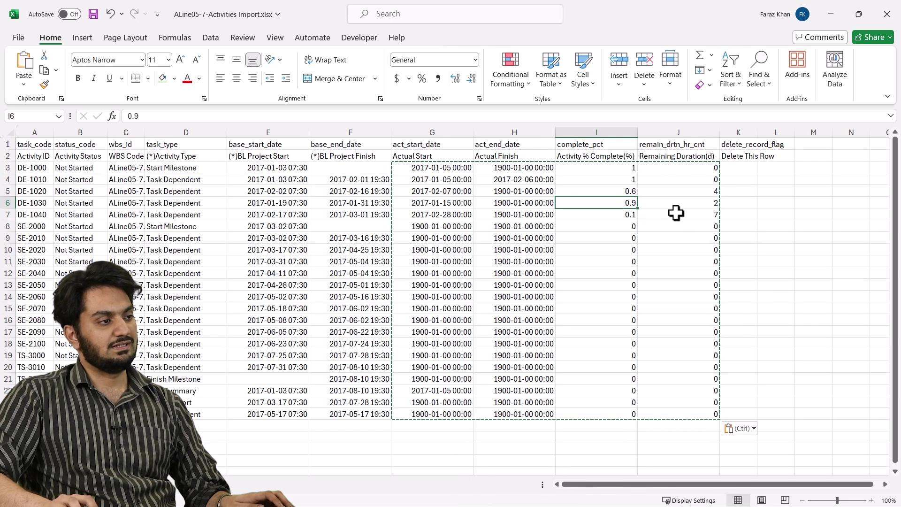
pyautogui.click(818, 167)
pyautogui.click(618, 170)
pyautogui.press('Escape')
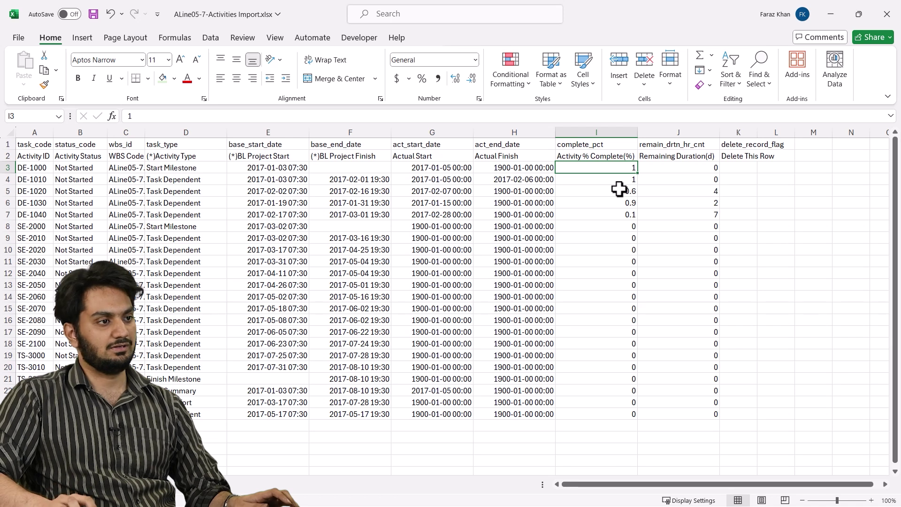
# Step: Build a =I3*100 helper formula in column M and fill it down to row 24
pyautogui.click(820, 169)
pyautogui.write('=')
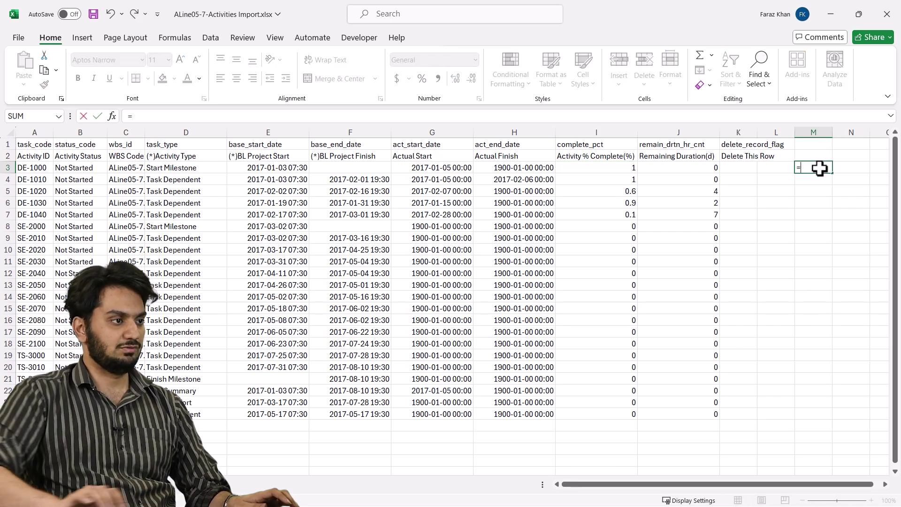
pyautogui.click(629, 170)
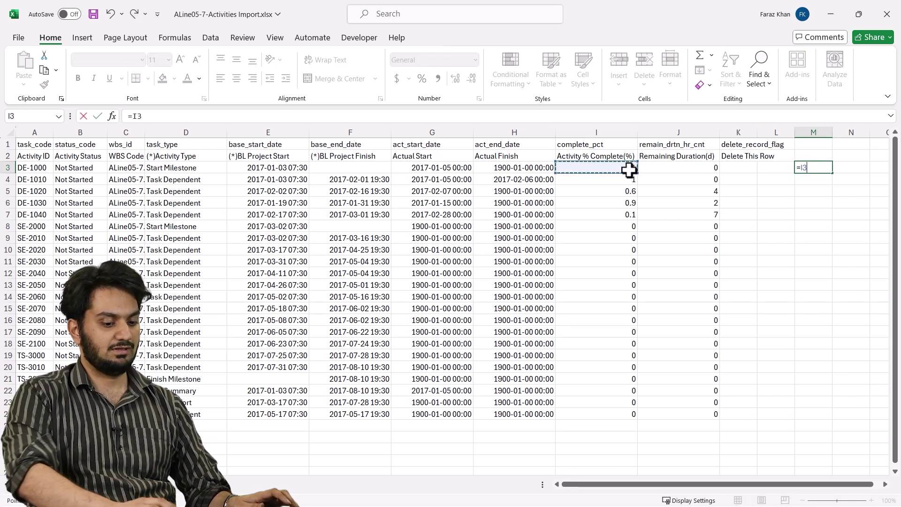
pyautogui.press('Return')
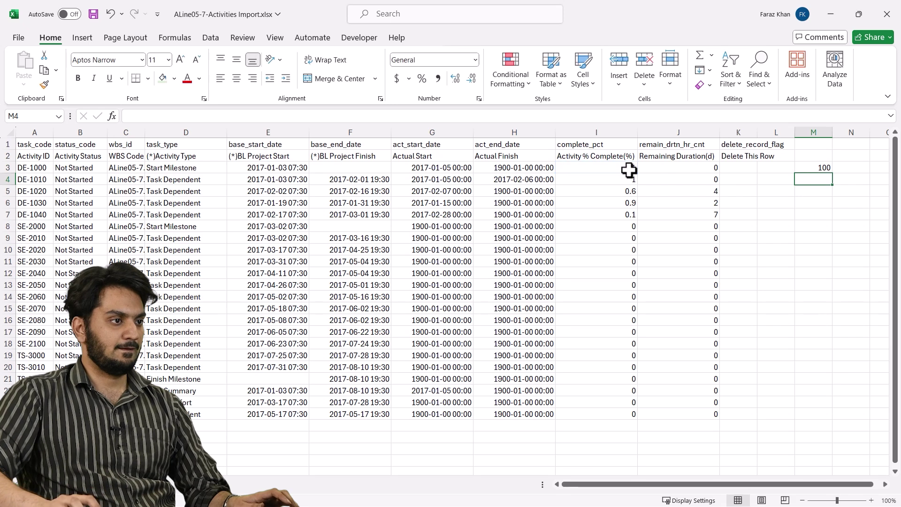
pyautogui.click(826, 168)
pyautogui.moveTo(831, 169); pyautogui.dragTo(837, 417)
pyautogui.hotkey('ctrl', 'z')
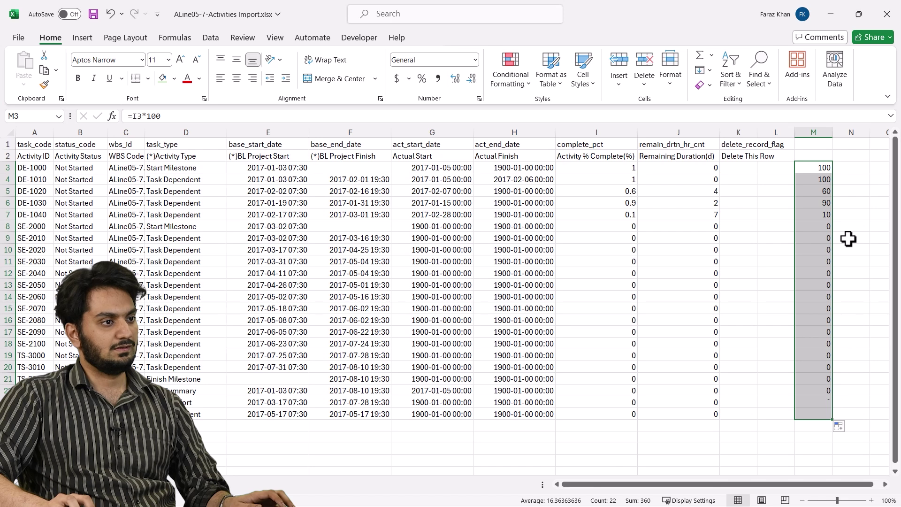
# Step: Paste the helper results as values over I3 and clear helper column M
pyautogui.hotkey('ctrl', 'c')
pyautogui.click(621, 168)
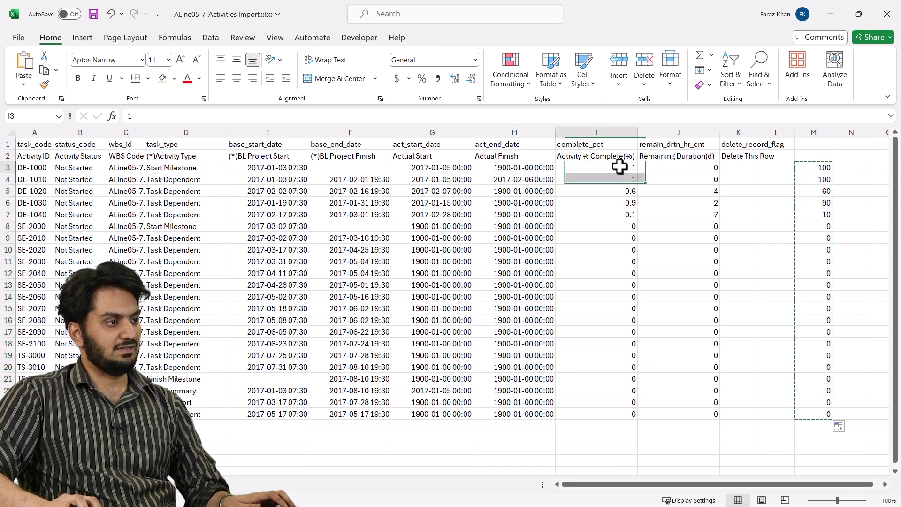
pyautogui.rightClick(624, 168)
pyautogui.click(665, 195)
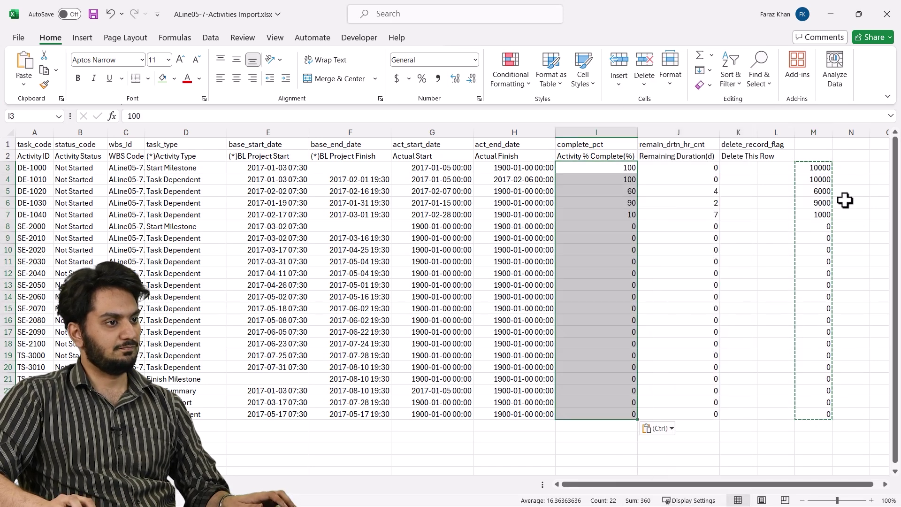
pyautogui.moveTo(825, 171); pyautogui.dragTo(816, 410)
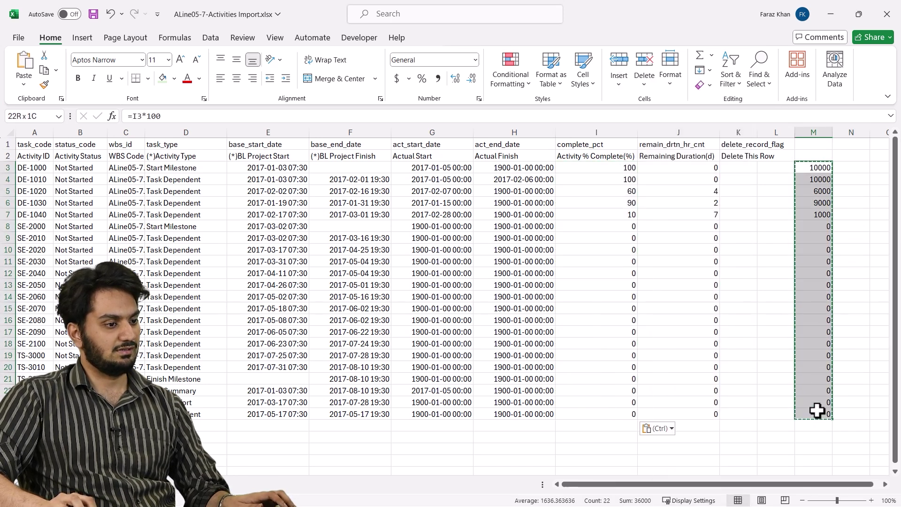
pyautogui.press('Delete')
pyautogui.click(729, 217)
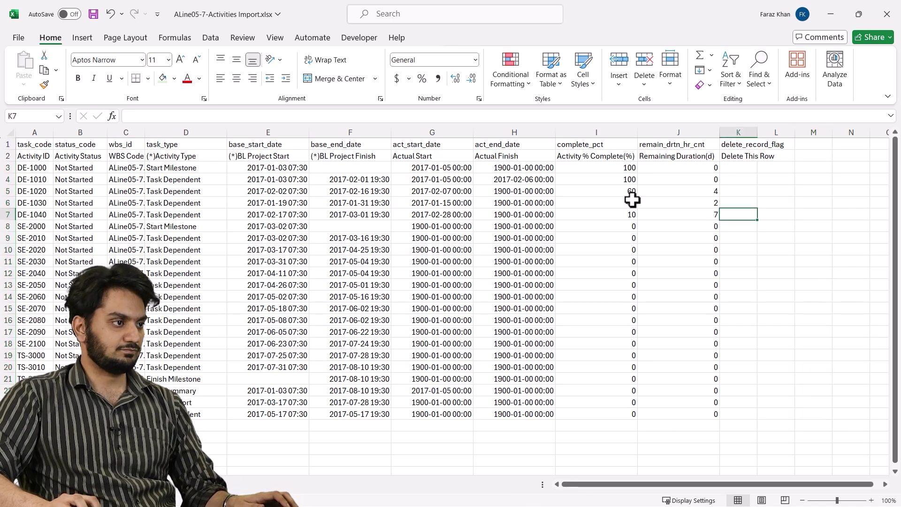
# Step: Apply the Text number format to the % complete and remaining duration cells I3:J24
pyautogui.click(608, 165)
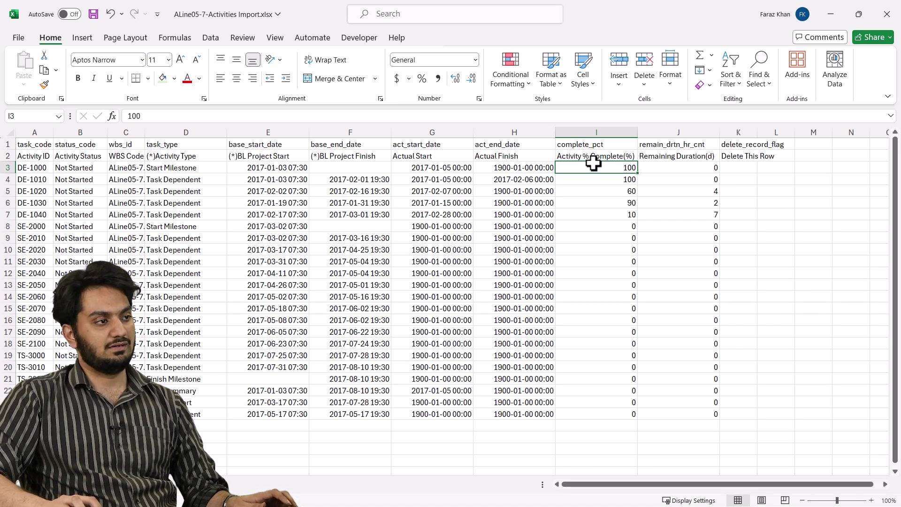
pyautogui.moveTo(594, 163); pyautogui.dragTo(686, 415)
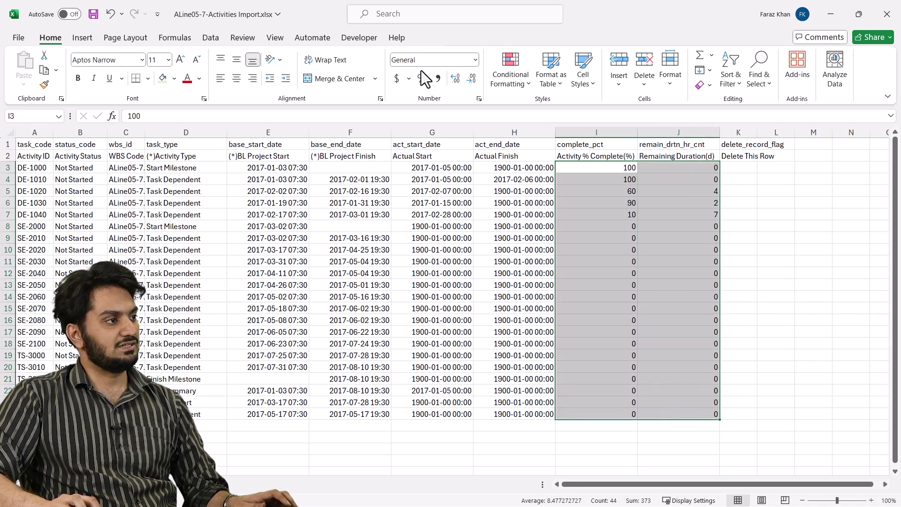
pyautogui.click(470, 56)
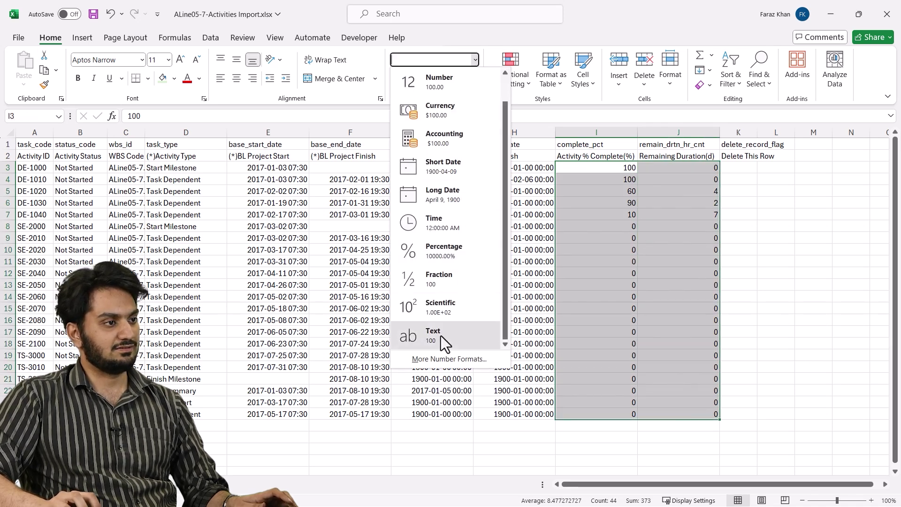
pyautogui.click(440, 336)
pyautogui.moveTo(598, 167); pyautogui.dragTo(690, 410)
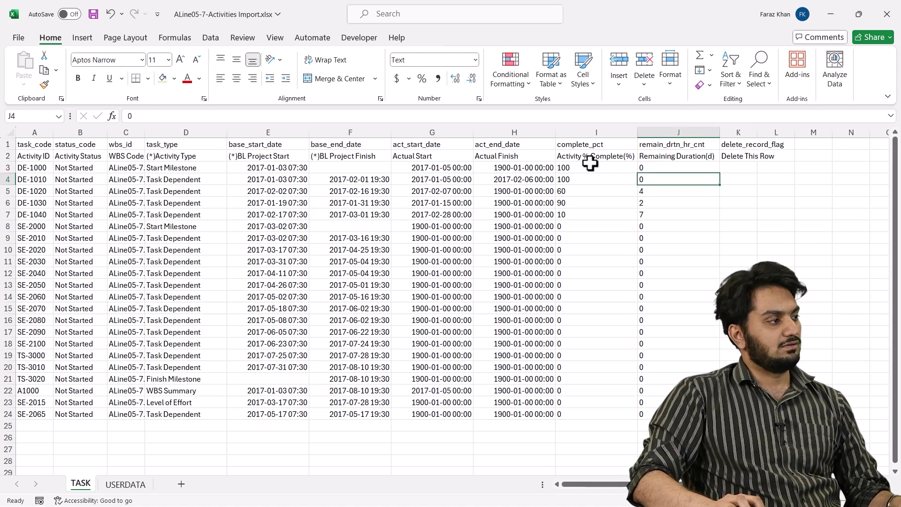
# Step: Turn on table filters and filter complete_pct to show only 0% activities
pyautogui.moveTo(40, 159); pyautogui.dragTo(728, 159)
pyautogui.hotkey('ctrl', 'shift', 'Down')
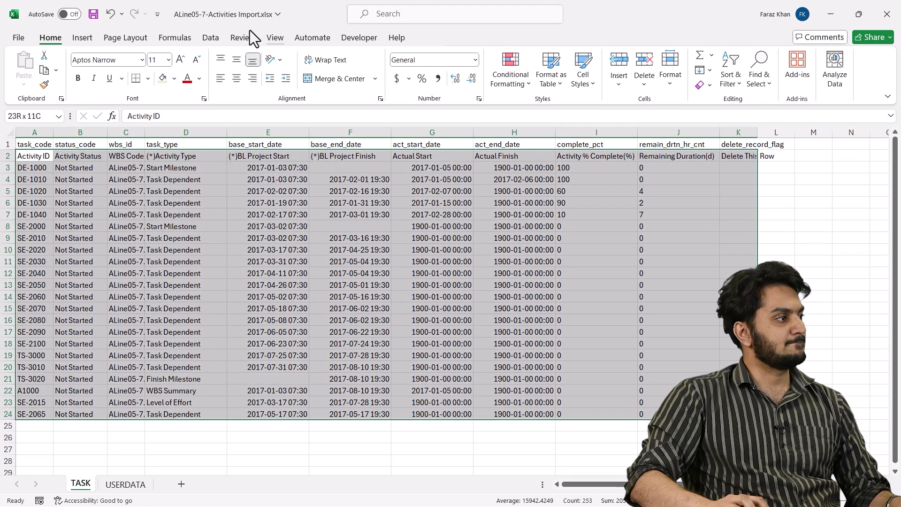
pyautogui.click(211, 40)
pyautogui.click(513, 70)
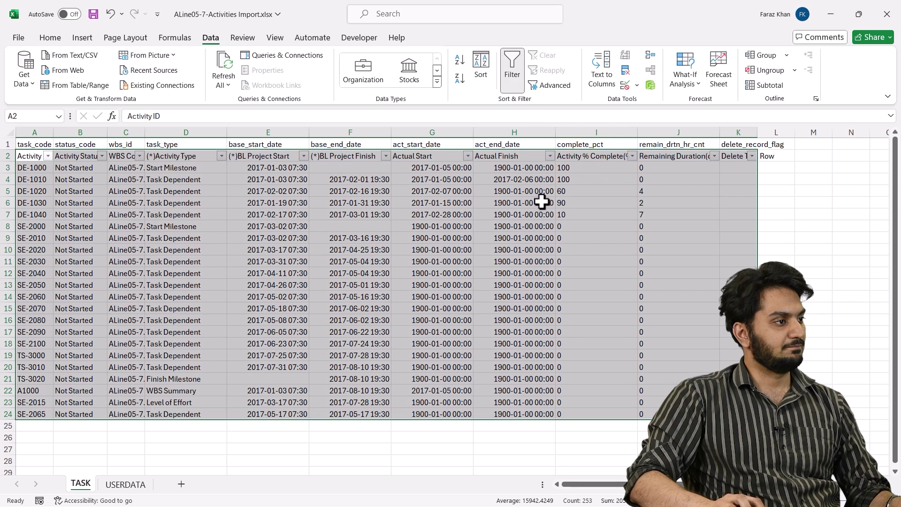
pyautogui.click(540, 203)
pyautogui.click(599, 203)
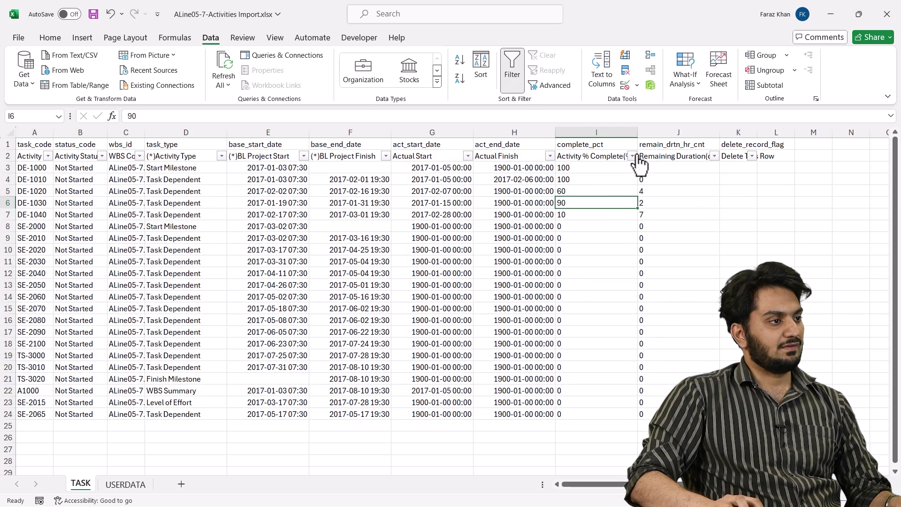
pyautogui.click(632, 156)
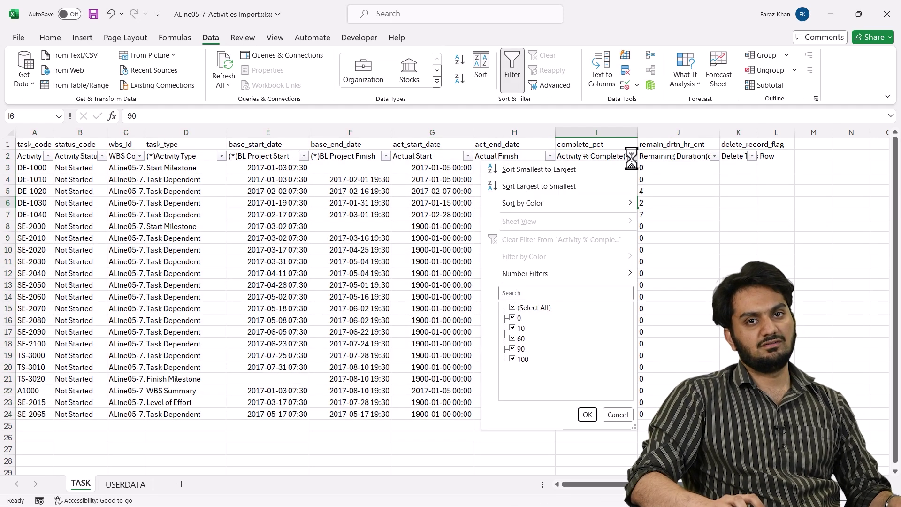
pyautogui.click(523, 308)
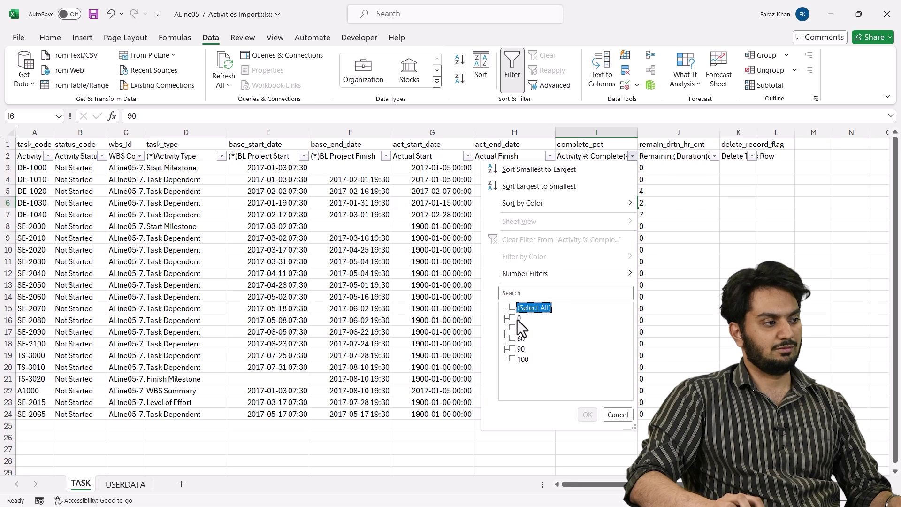
pyautogui.click(514, 318)
pyautogui.click(587, 415)
# Step: Delete the unstarted activity rows 8 to 21, keeping the A1000 WBS summary
pyautogui.click(690, 250)
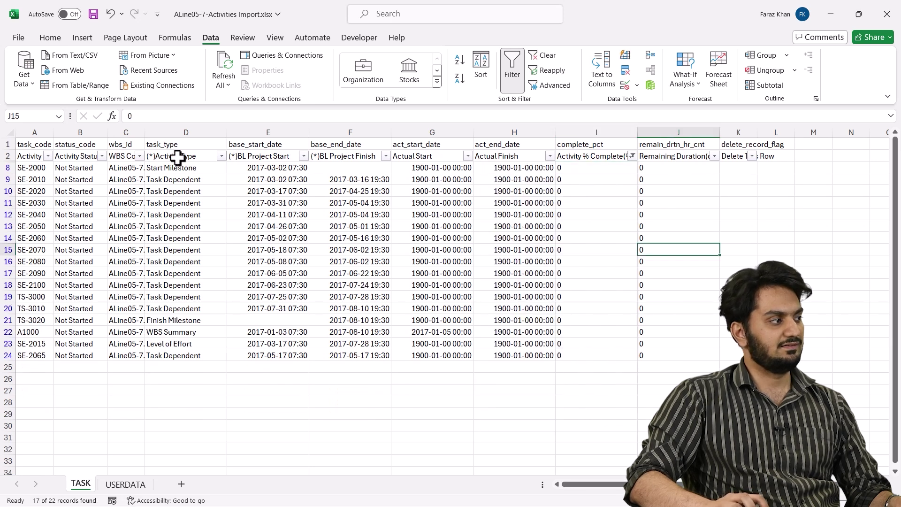
pyautogui.click(348, 215)
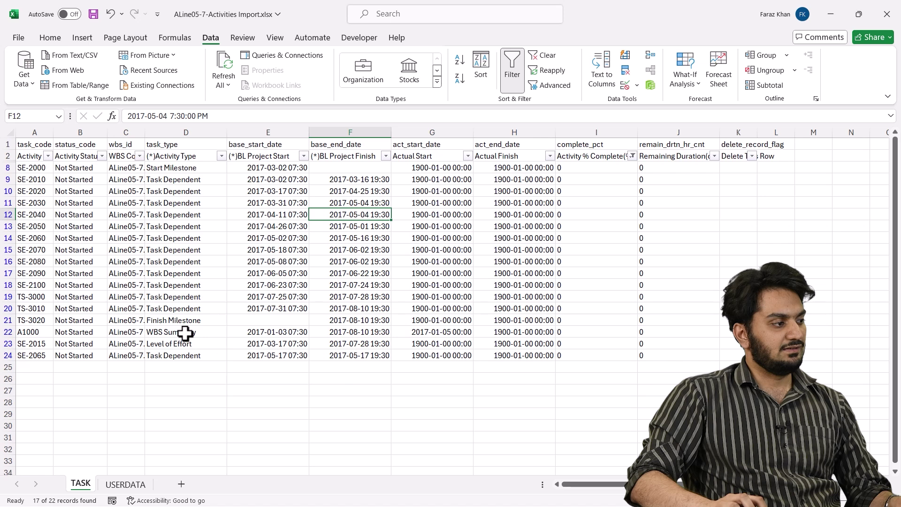
pyautogui.moveTo(185, 332); pyautogui.dragTo(604, 333)
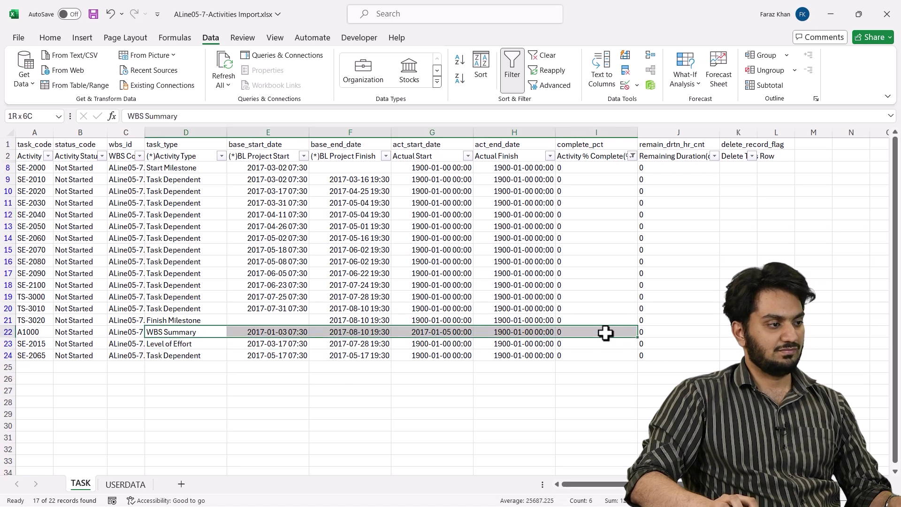
pyautogui.moveTo(2, 167); pyautogui.dragTo(9, 315)
pyautogui.rightClick(9, 297)
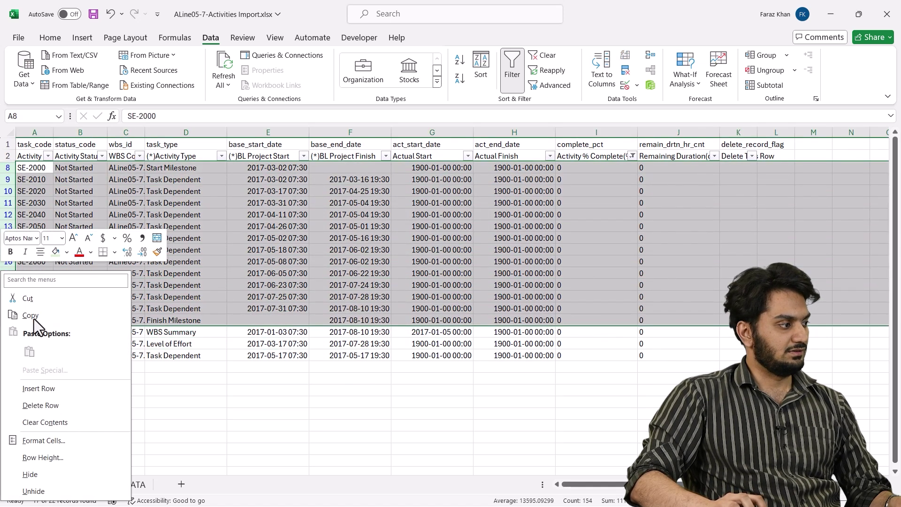
pyautogui.click(40, 405)
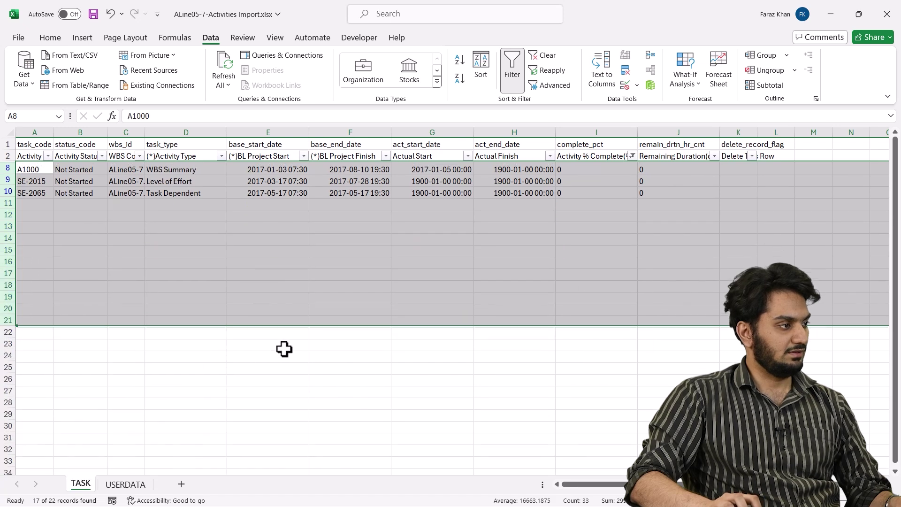
pyautogui.click(265, 168)
# Step: Delete the SE-2015 and SE-2065 rows and clear the filter
pyautogui.moveTo(2, 179); pyautogui.dragTo(10, 191)
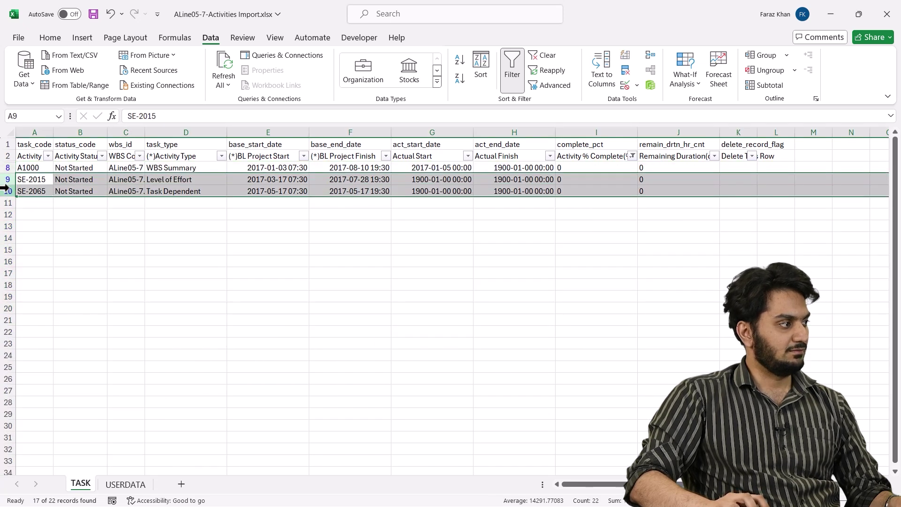
pyautogui.rightClick(11, 190)
pyautogui.click(52, 323)
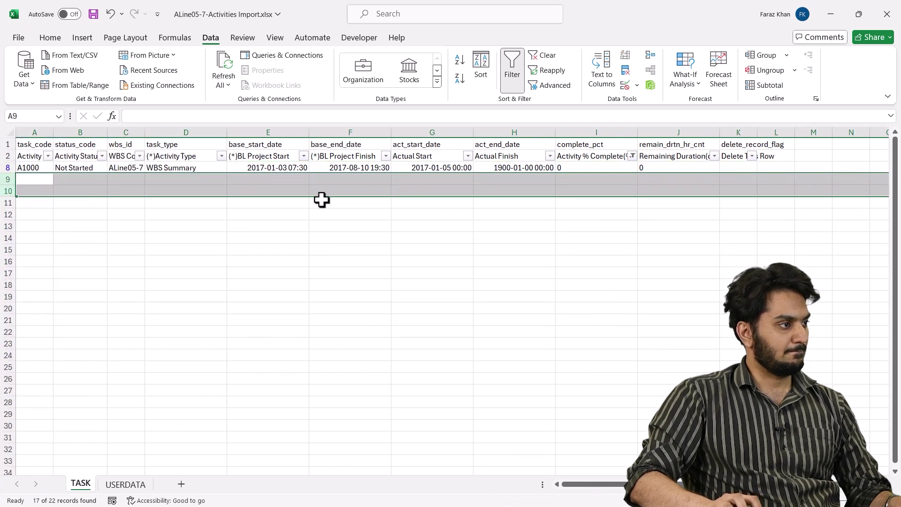
pyautogui.click(359, 168)
pyautogui.click(550, 57)
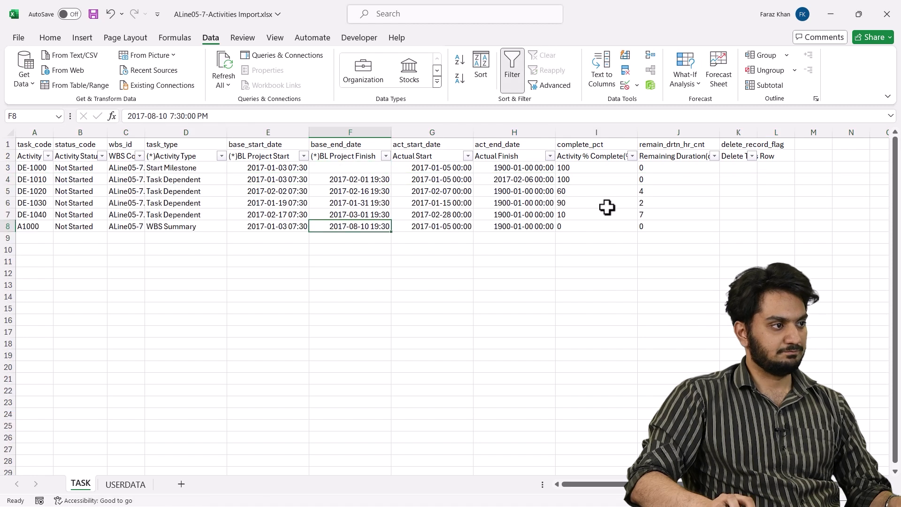
pyautogui.click(608, 204)
pyautogui.click(694, 202)
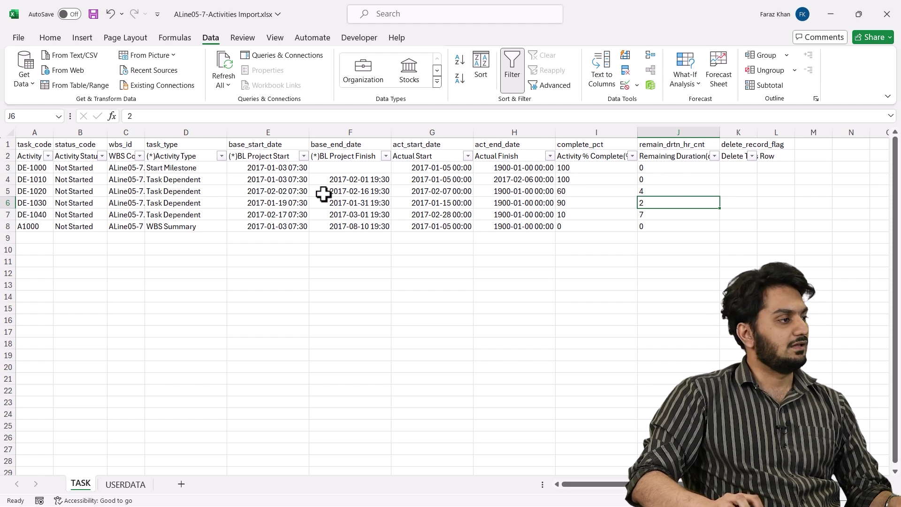
pyautogui.click(361, 191)
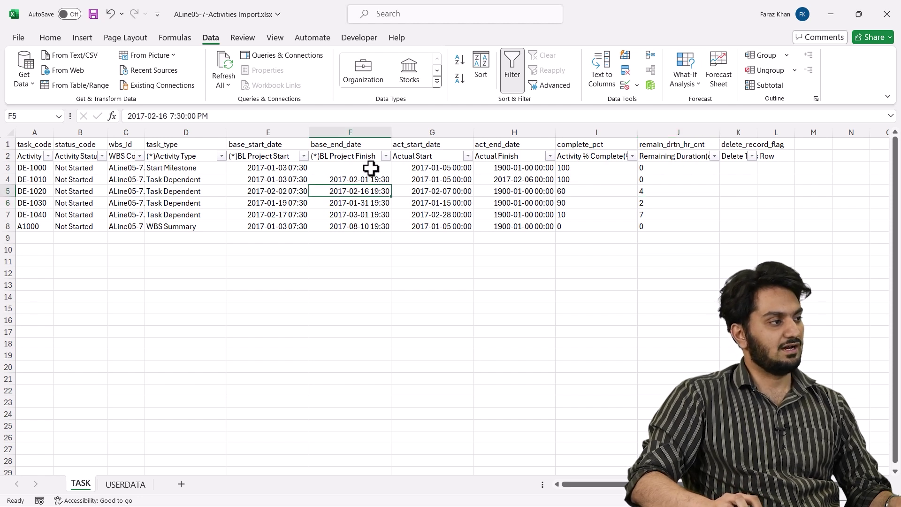
pyautogui.moveTo(415, 166); pyautogui.dragTo(539, 226)
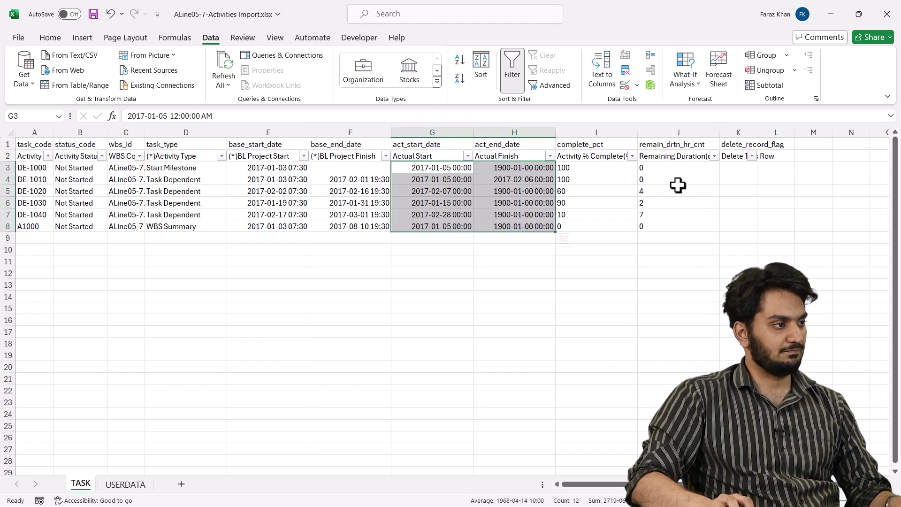
pyautogui.click(454, 168)
pyautogui.click(510, 205)
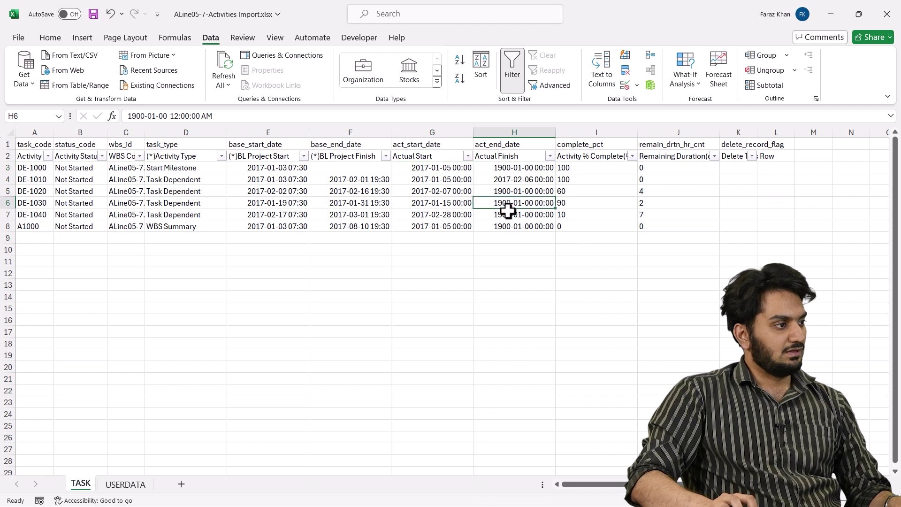
pyautogui.click(468, 156)
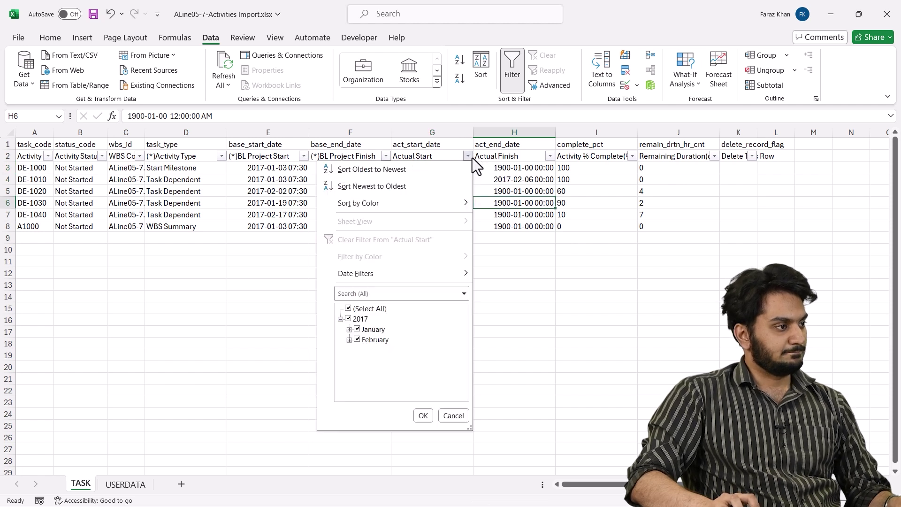
pyautogui.press('Escape')
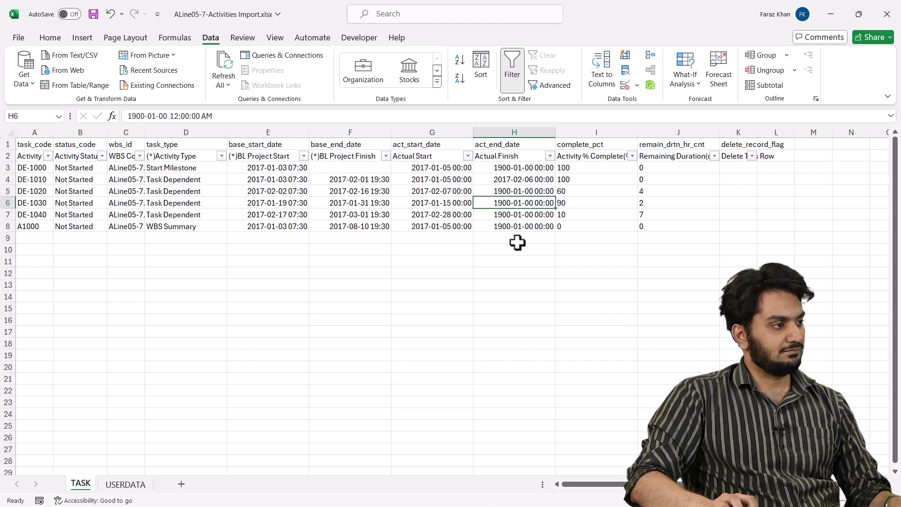
pyautogui.moveTo(446, 168); pyautogui.dragTo(441, 227)
pyautogui.click(451, 168)
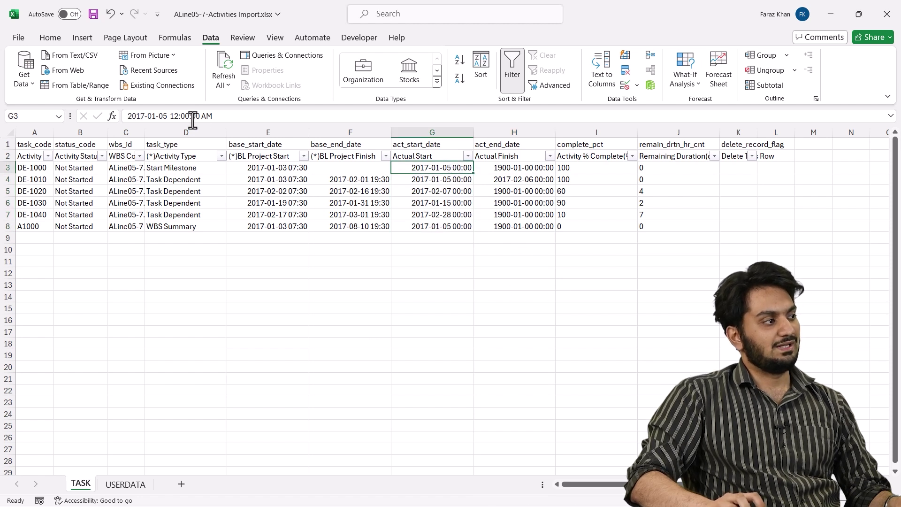
pyautogui.moveTo(221, 116); pyautogui.dragTo(178, 116)
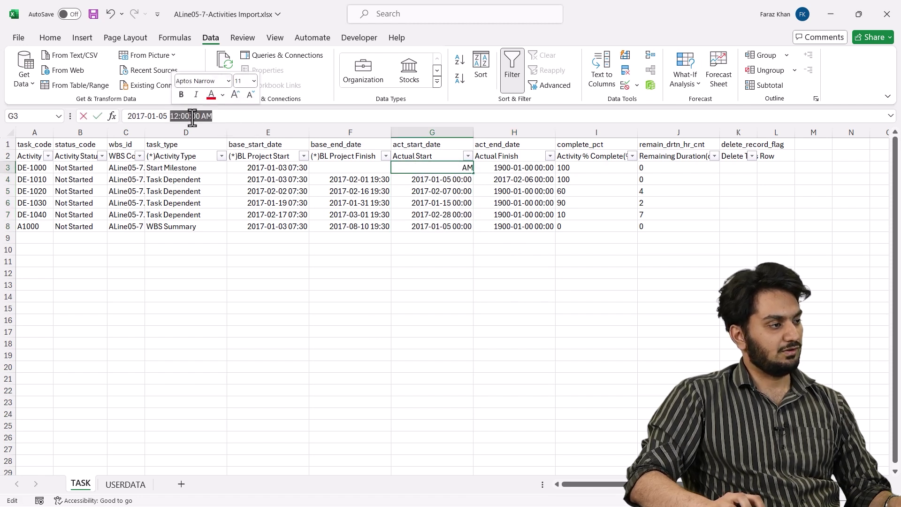
pyautogui.click(417, 189)
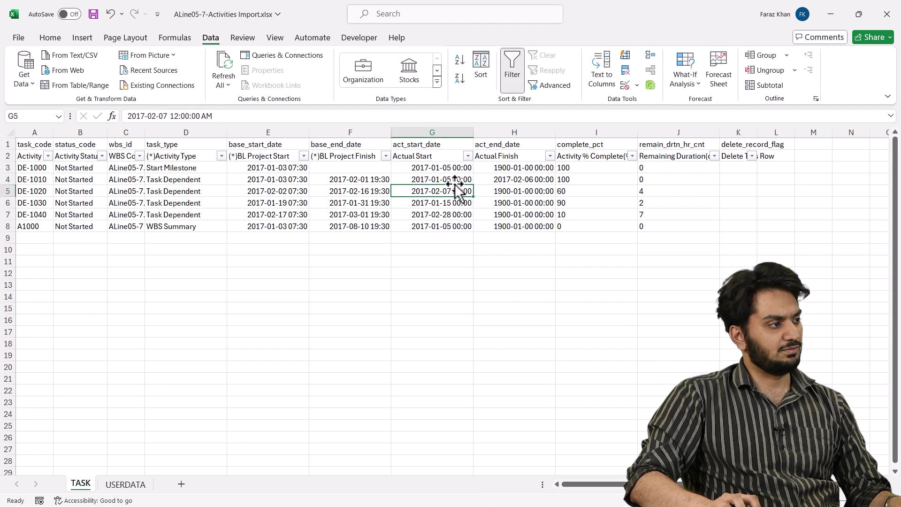
pyautogui.click(280, 170)
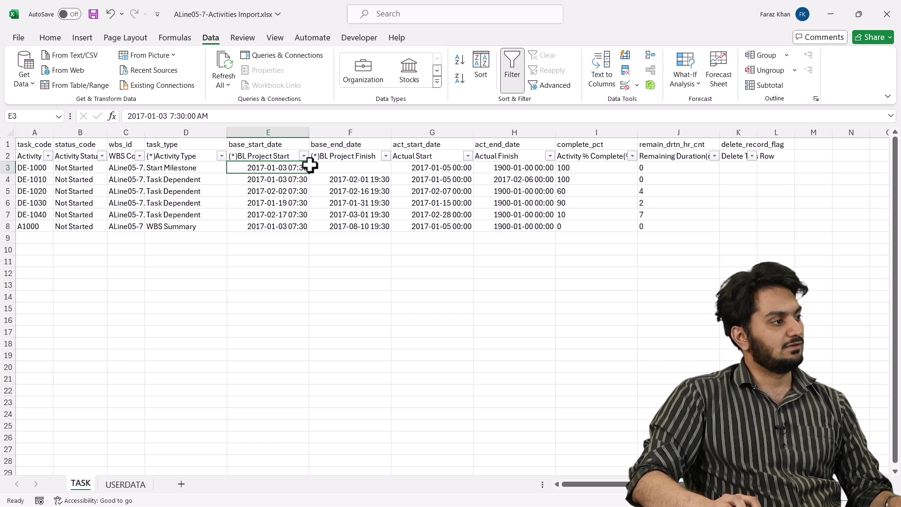
pyautogui.moveTo(209, 116); pyautogui.dragTo(172, 117)
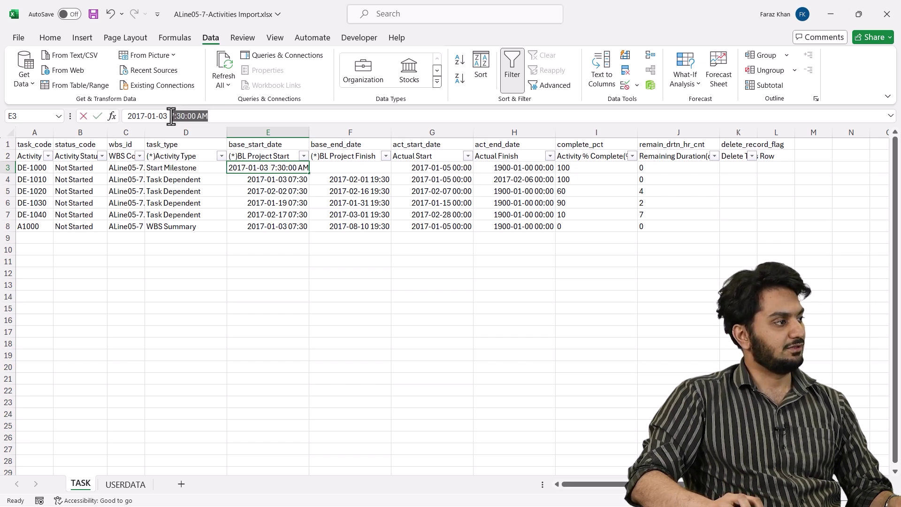
# Step: For G3:G8, set Find and Replace to swap 12:00:00 AM with 7:30:00 AM
pyautogui.press('Escape')
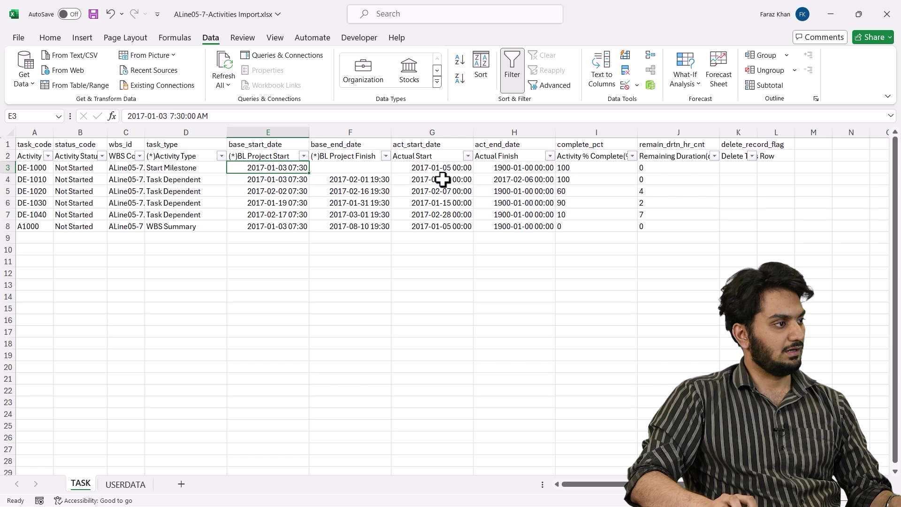
pyautogui.moveTo(441, 167); pyautogui.dragTo(439, 223)
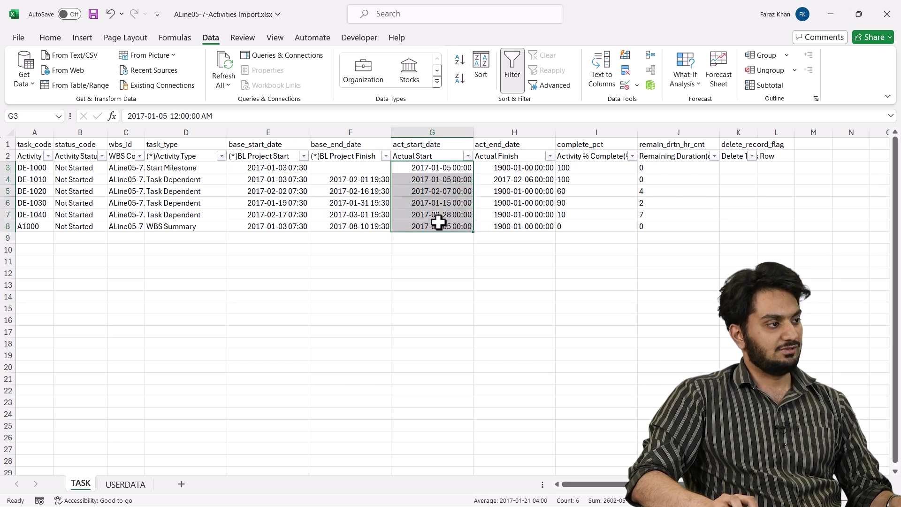
pyautogui.hotkey('ctrl', 'h')
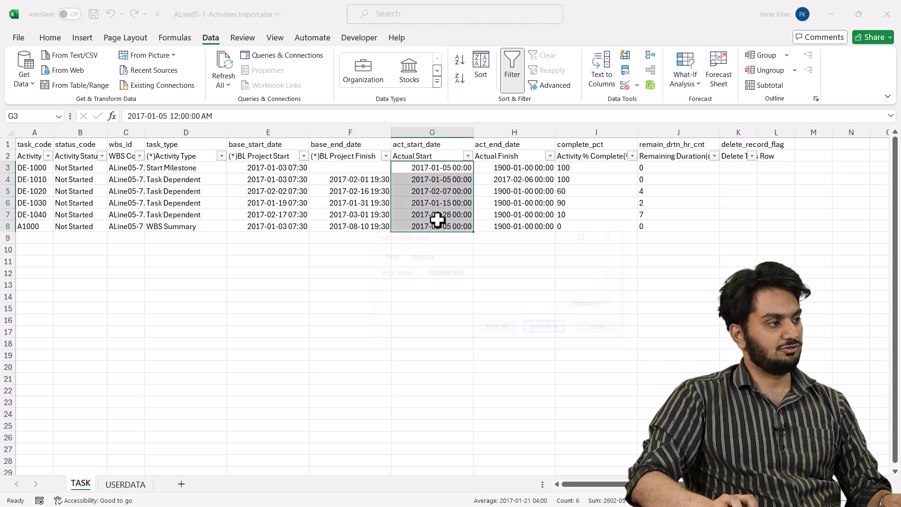
pyautogui.press('Tab')
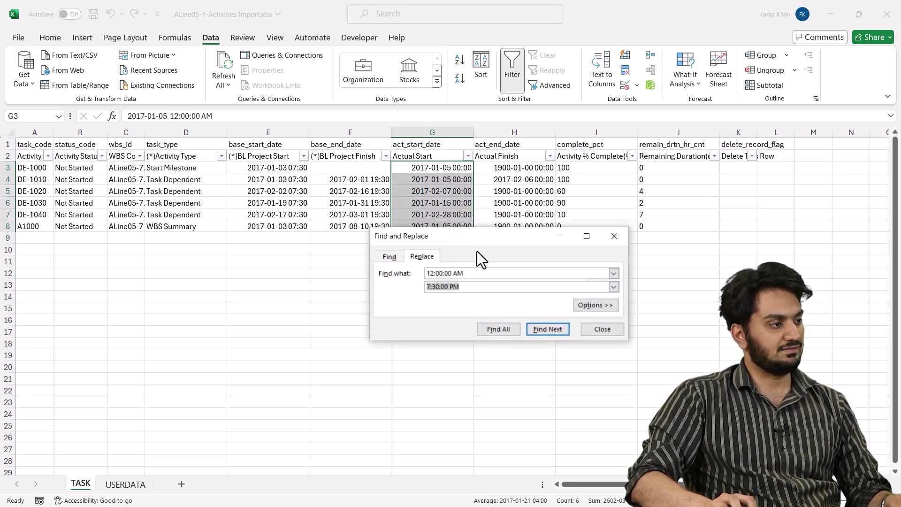
pyautogui.moveTo(475, 272); pyautogui.dragTo(440, 273)
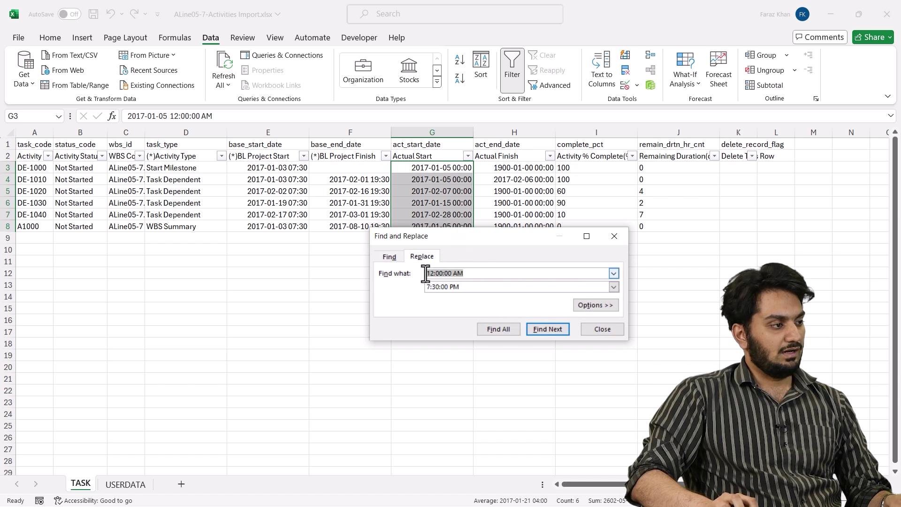
pyautogui.write('7:30:00 AM')
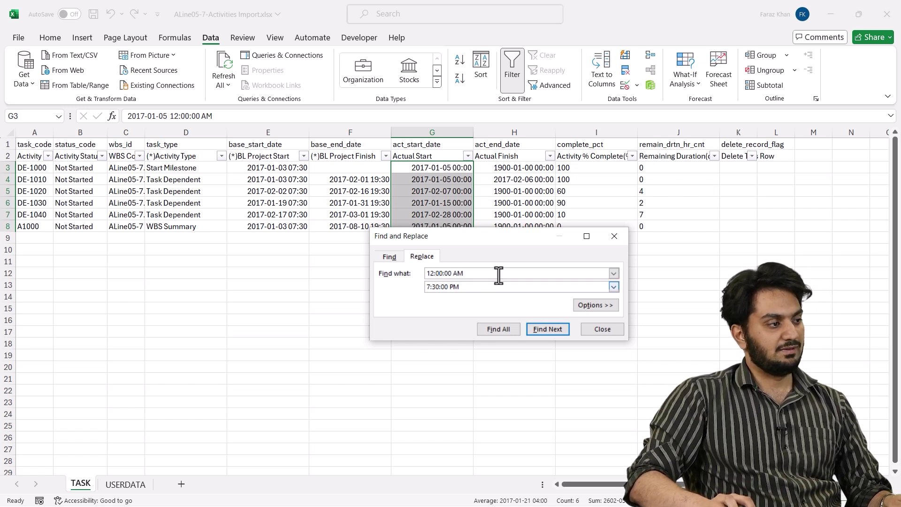
pyautogui.moveTo(476, 285); pyautogui.dragTo(382, 274)
pyautogui.write('7:30:00 AM')
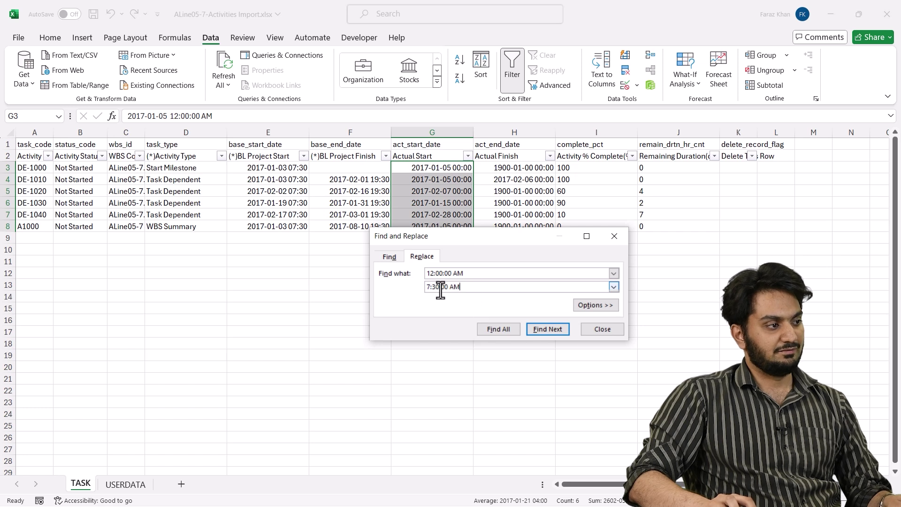
# Step: Replace all six midnight Actual Start times in G3:G8 with 7:30 AM
pyautogui.click(548, 331)
pyautogui.click(514, 334)
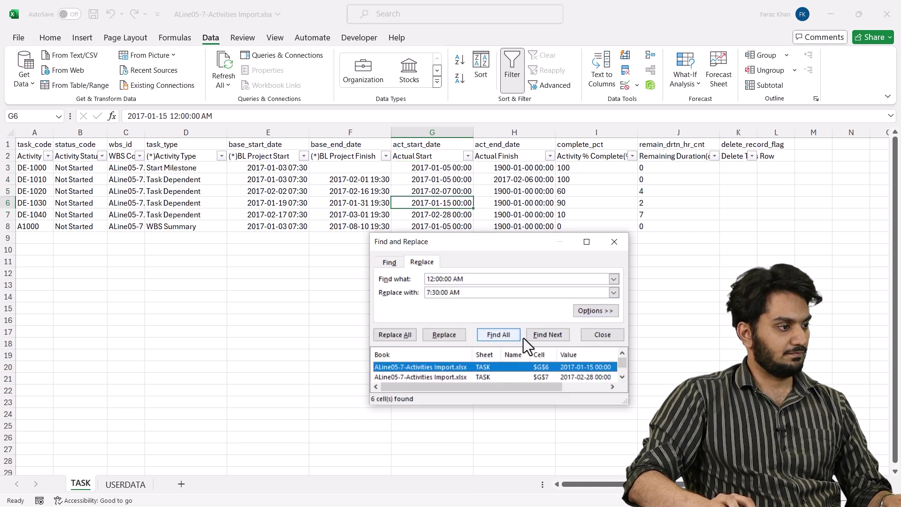
pyautogui.moveTo(433, 168); pyautogui.dragTo(431, 227)
pyautogui.click(409, 334)
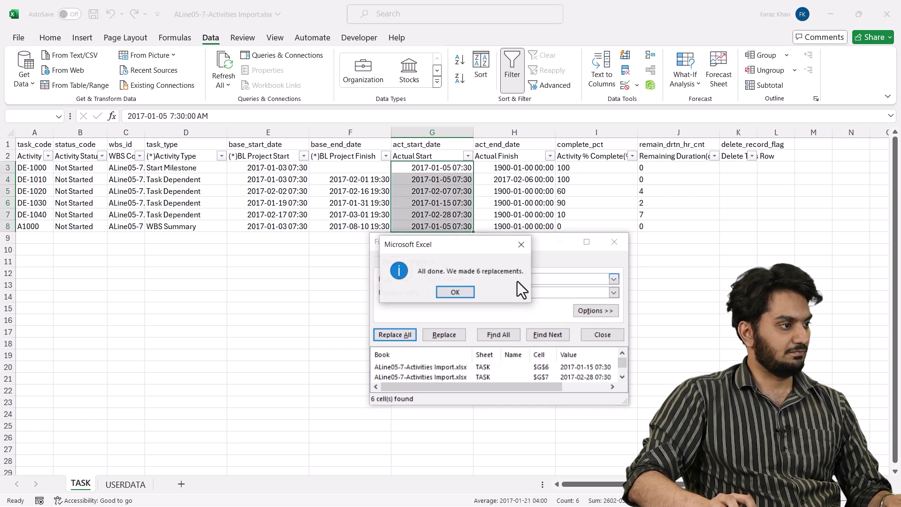
pyautogui.click(455, 292)
pyautogui.click(614, 242)
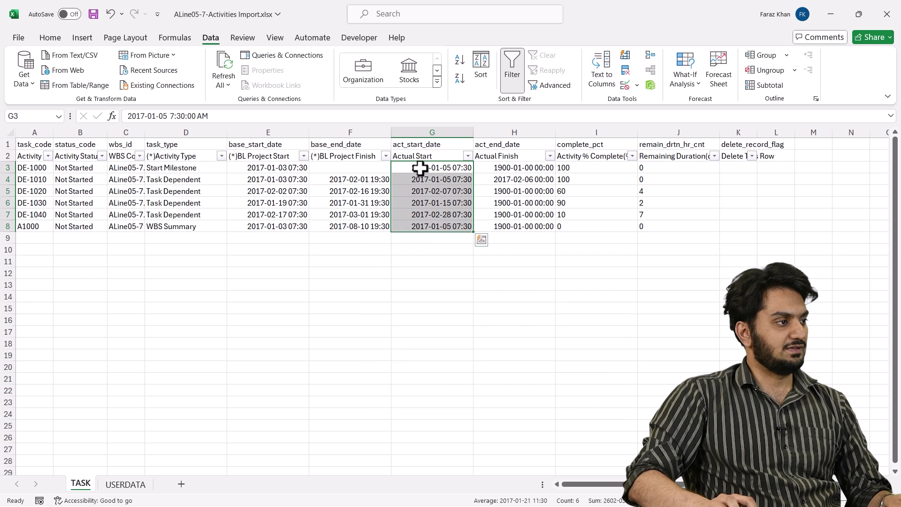
pyautogui.click(443, 172)
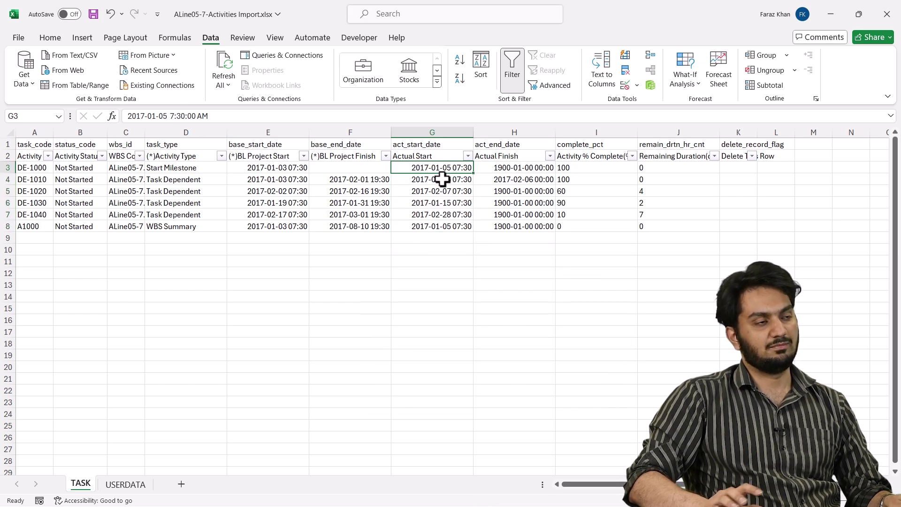
# Step: Filter Actual Finish to the 1900-01-00 placeholders, delete them, and clear the filter
pyautogui.click(526, 171)
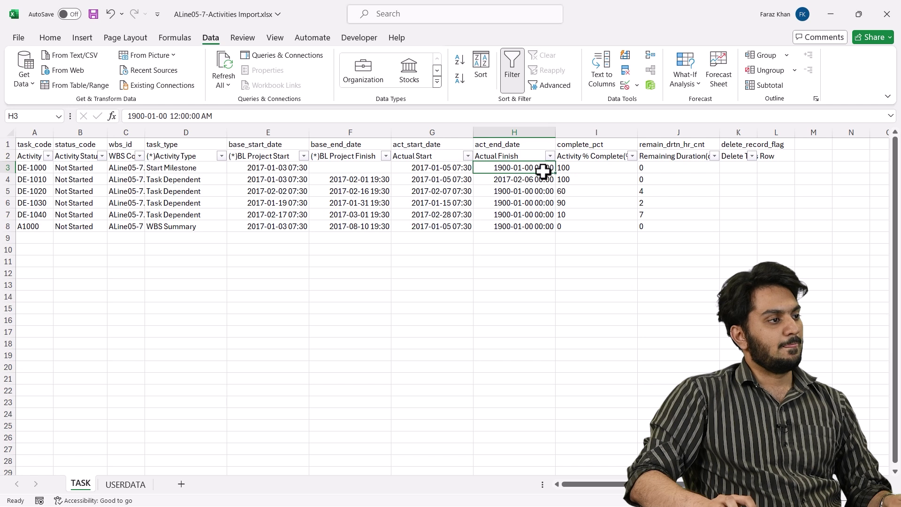
pyautogui.click(550, 156)
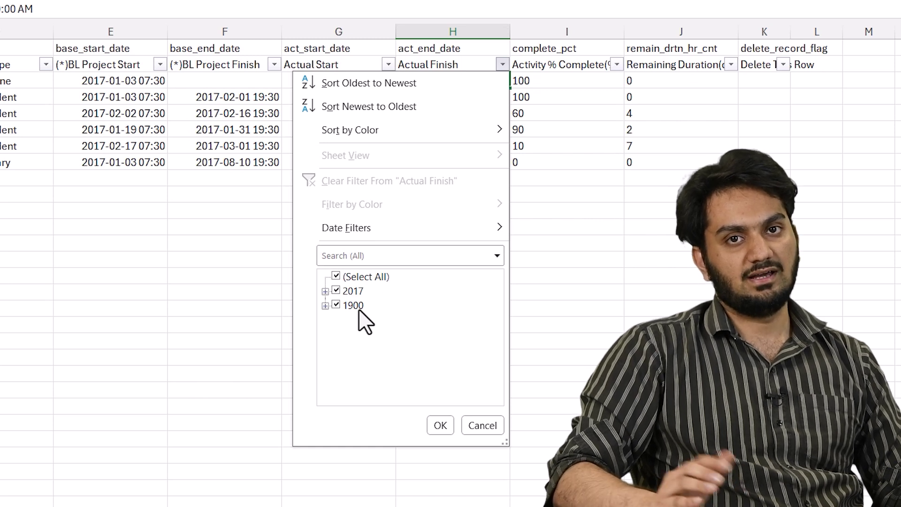
pyautogui.click(349, 277)
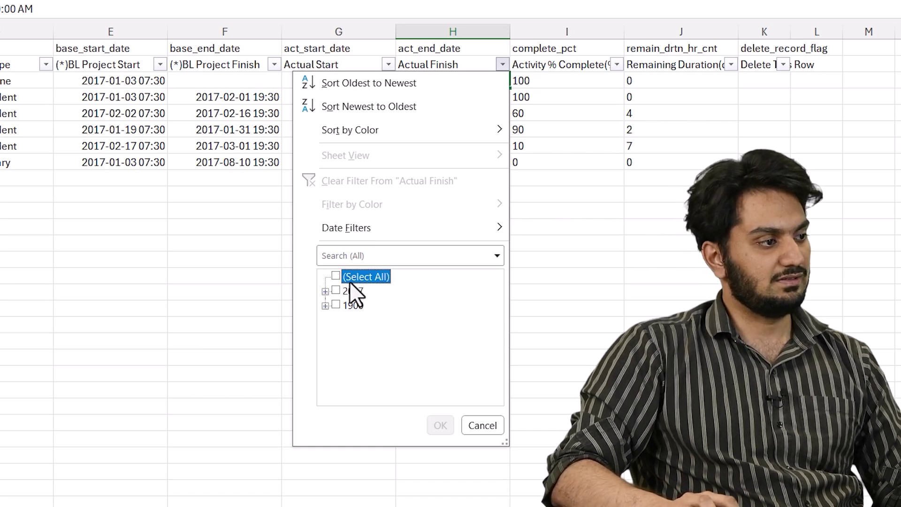
pyautogui.click(352, 305)
pyautogui.click(440, 425)
pyautogui.click(536, 291)
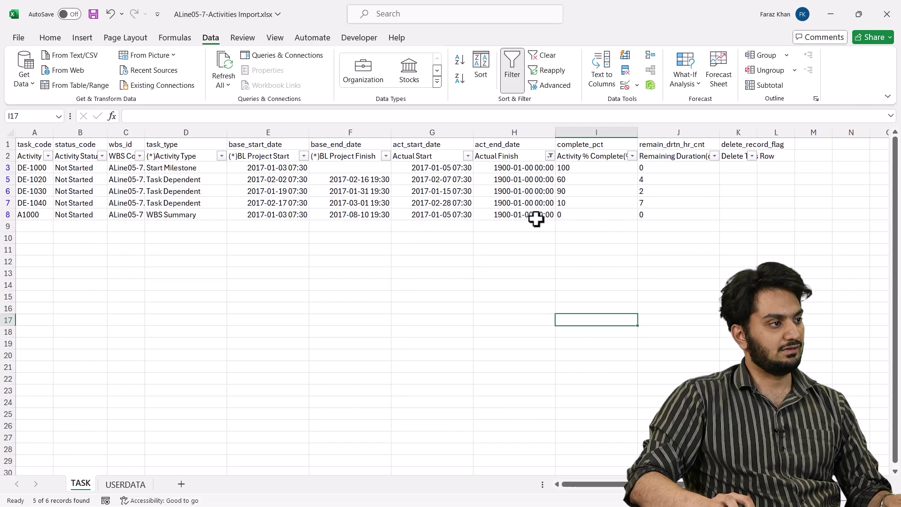
pyautogui.moveTo(525, 167); pyautogui.dragTo(521, 211)
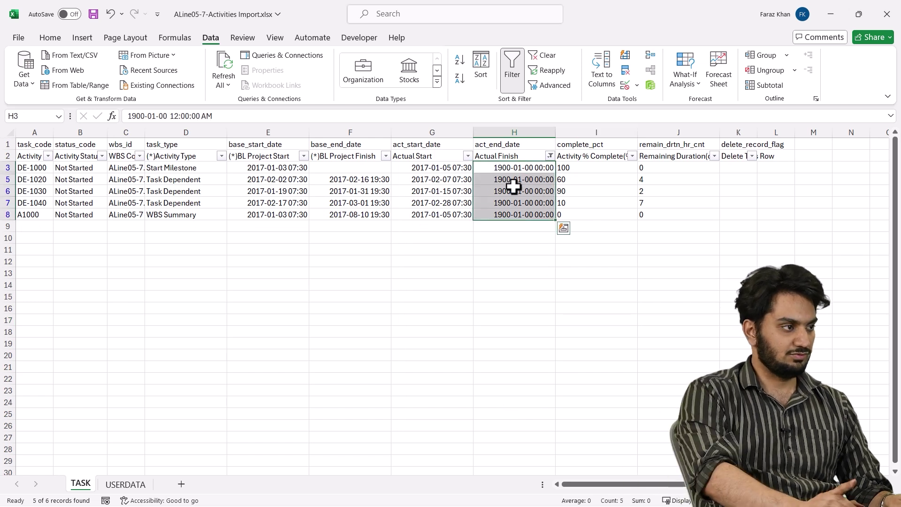
pyautogui.press('Delete')
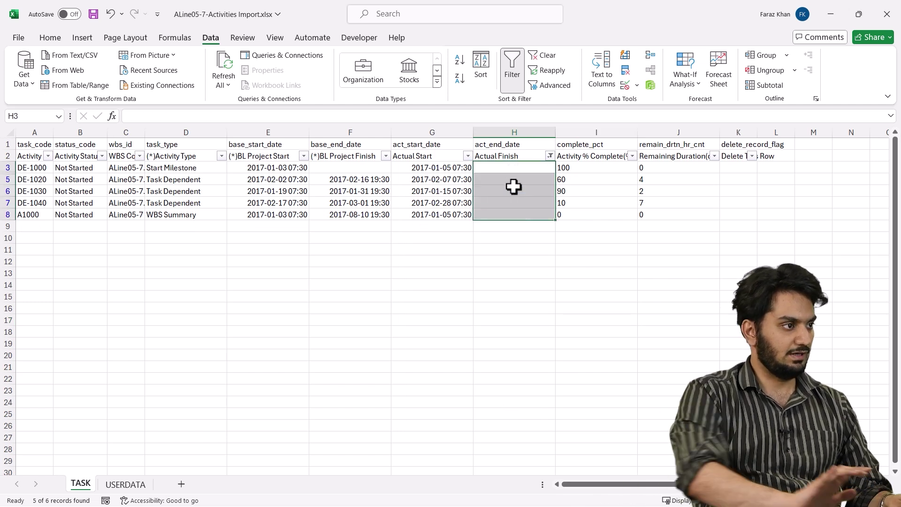
pyautogui.click(545, 57)
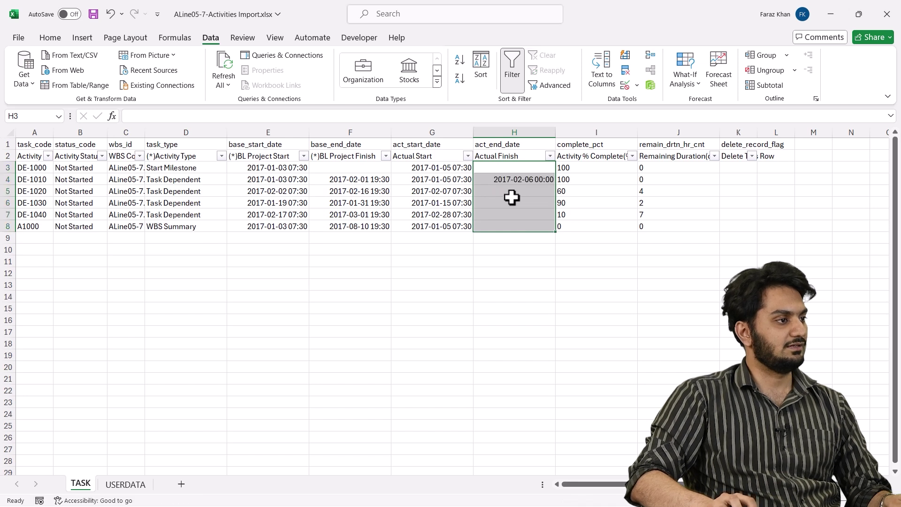
pyautogui.click(512, 201)
pyautogui.click(545, 184)
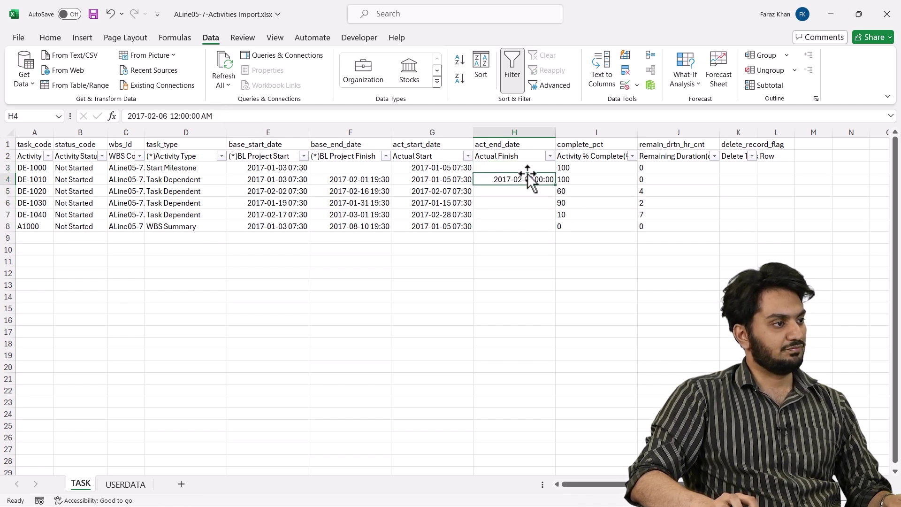
# Step: Change H4's actual finish time to 7:30 PM, matching F4's baseline finish
pyautogui.moveTo(249, 122); pyautogui.dragTo(174, 121)
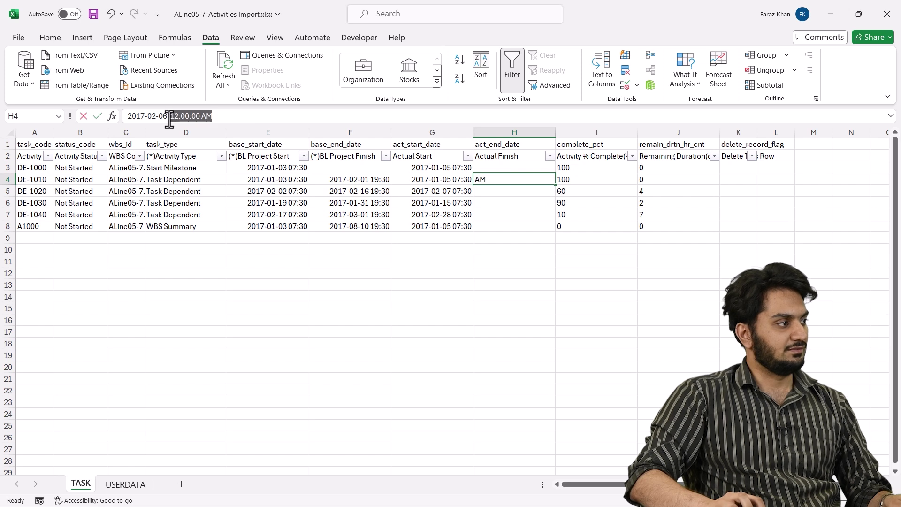
pyautogui.click(374, 181)
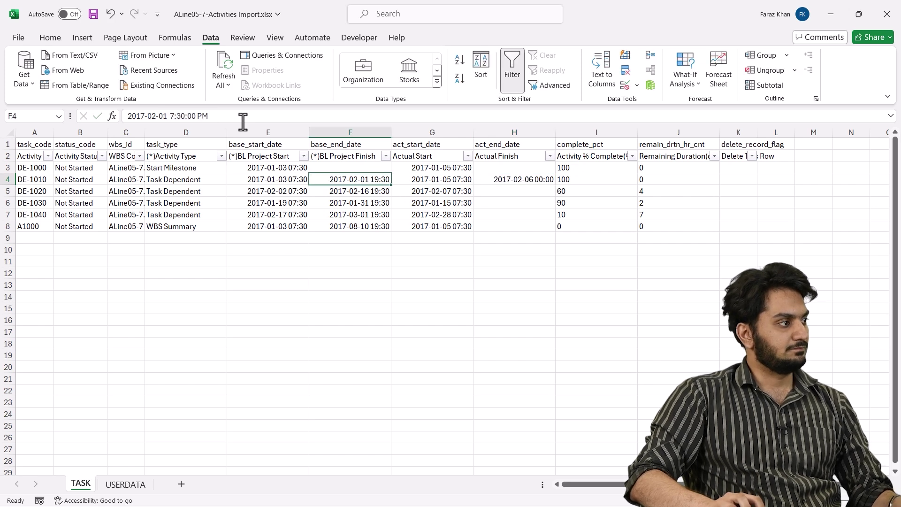
pyautogui.moveTo(243, 121); pyautogui.dragTo(175, 116)
pyautogui.hotkey('ctrl', 'c')
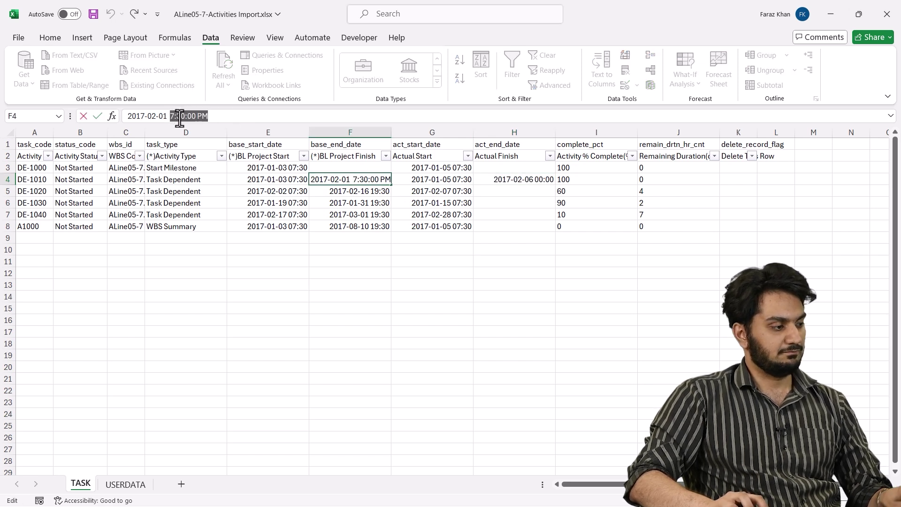
pyautogui.press('Escape')
pyautogui.click(491, 179)
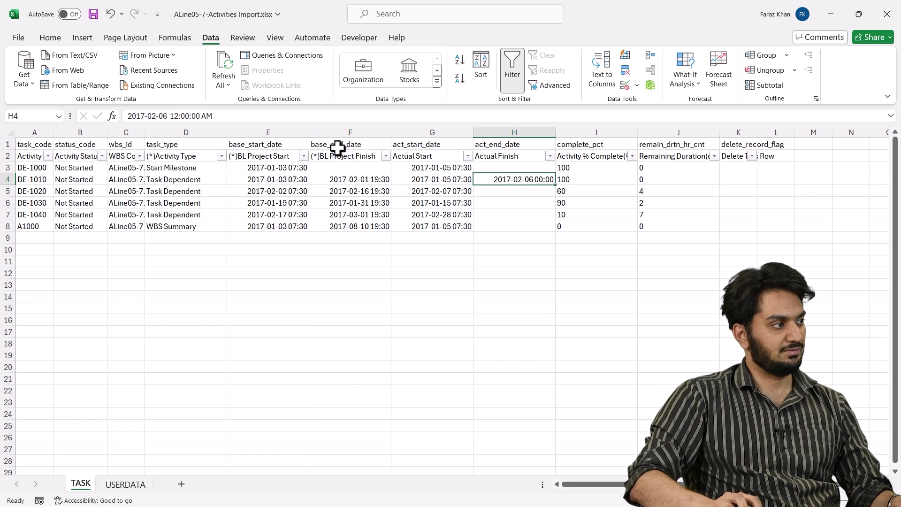
pyautogui.moveTo(237, 121); pyautogui.dragTo(171, 116)
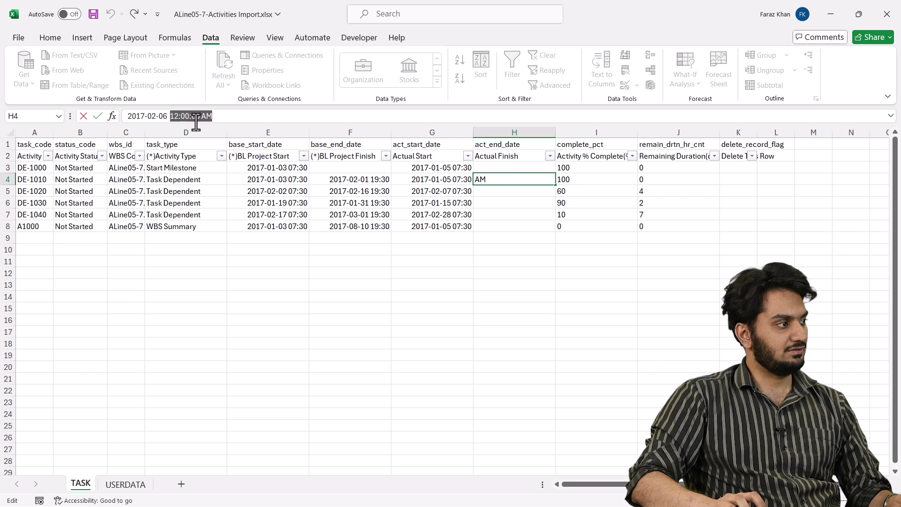
pyautogui.hotkey('ctrl', 'v')
pyautogui.press('Return')
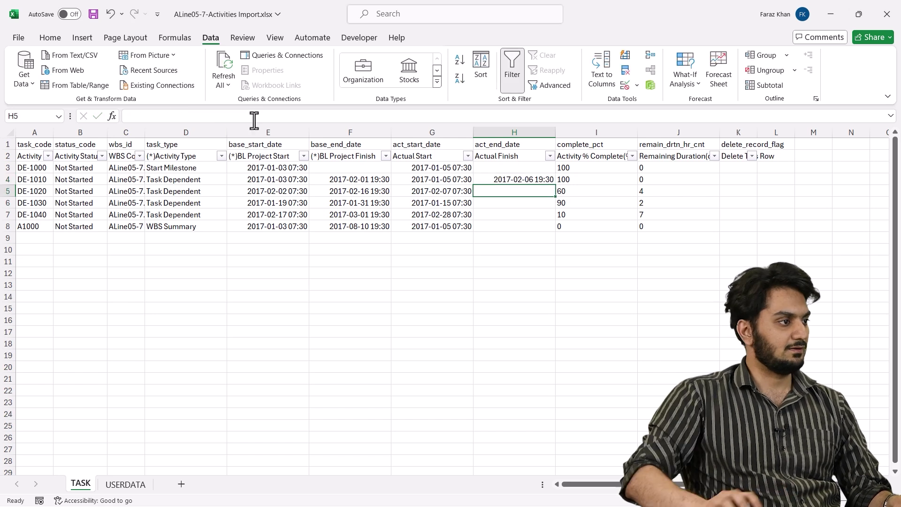
pyautogui.click(594, 274)
# Step: Review the actual dates, % complete and remaining durations for rows 3 to 8
pyautogui.moveTo(455, 172); pyautogui.dragTo(544, 228)
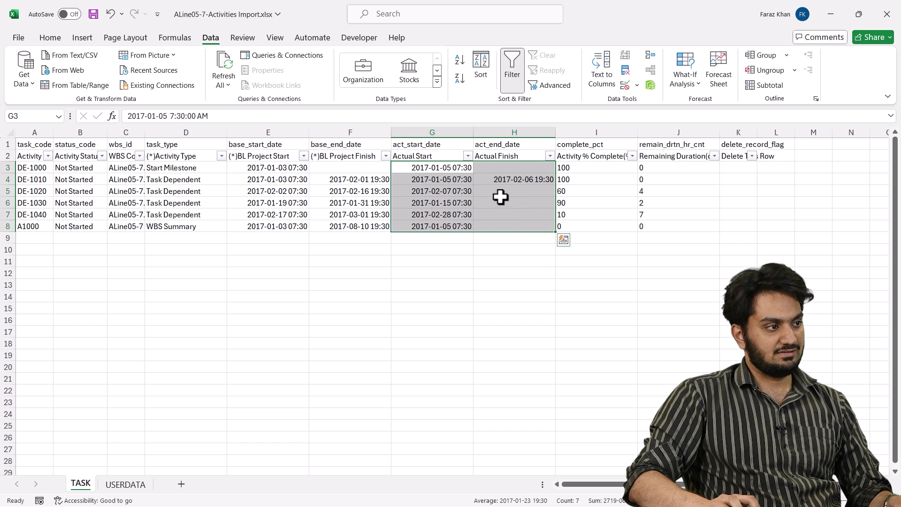
pyautogui.moveTo(582, 171); pyautogui.dragTo(598, 230)
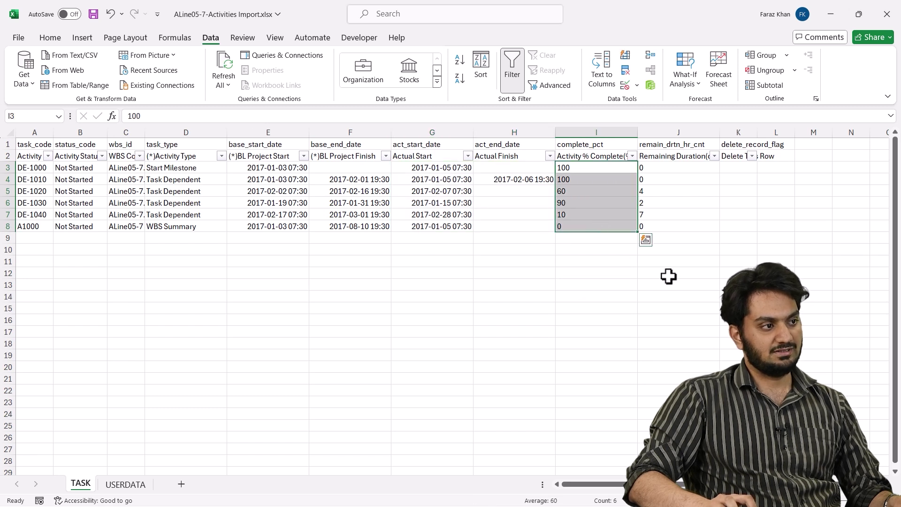
pyautogui.moveTo(669, 168); pyautogui.dragTo(676, 221)
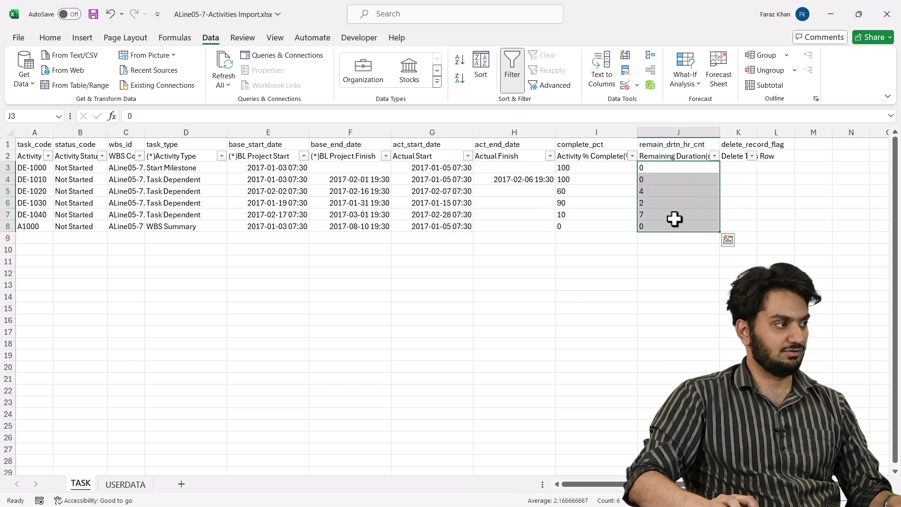
pyautogui.click(296, 193)
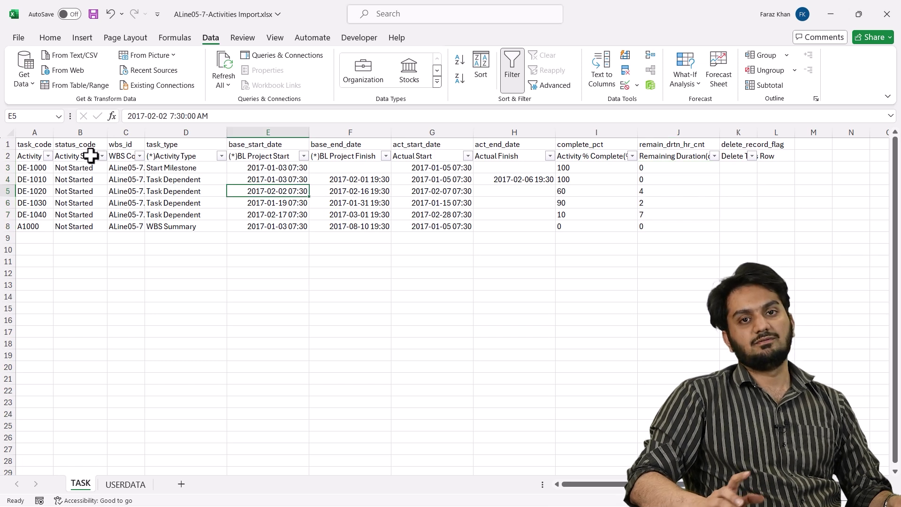
pyautogui.click(459, 194)
# Step: Filter % complete to 100 and set DE-1000 and DE-1010 status to Completed
pyautogui.click(558, 195)
pyautogui.click(632, 157)
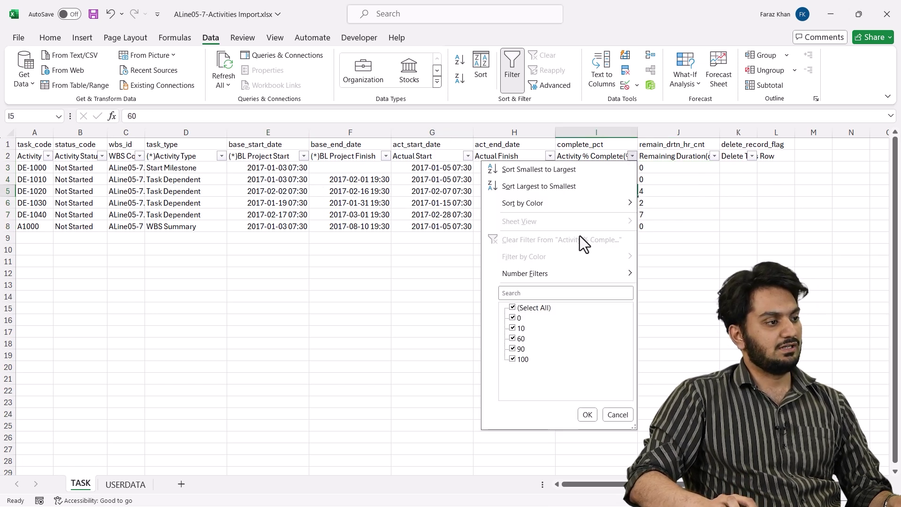
pyautogui.click(528, 358)
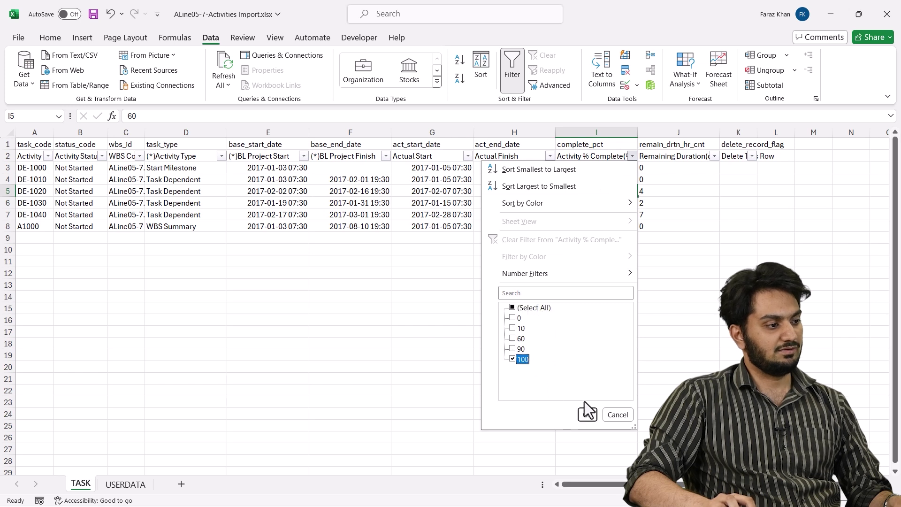
pyautogui.click(588, 414)
pyautogui.click(683, 314)
pyautogui.click(90, 167)
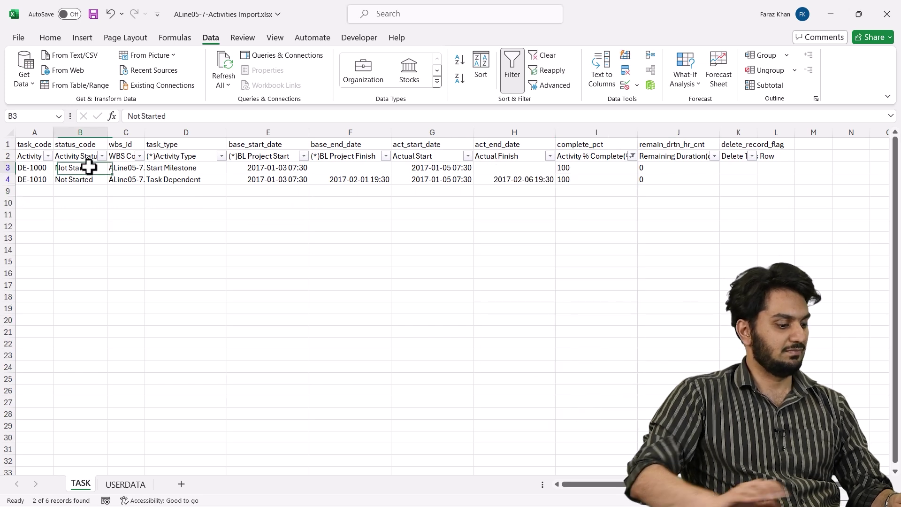
pyautogui.write('Complete')
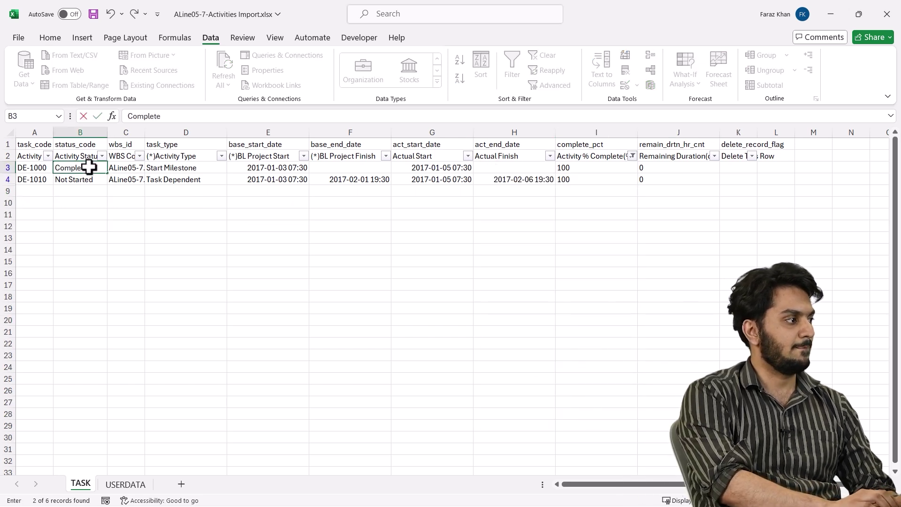
pyautogui.write('d')
pyautogui.press('Return')
pyautogui.click(84, 168)
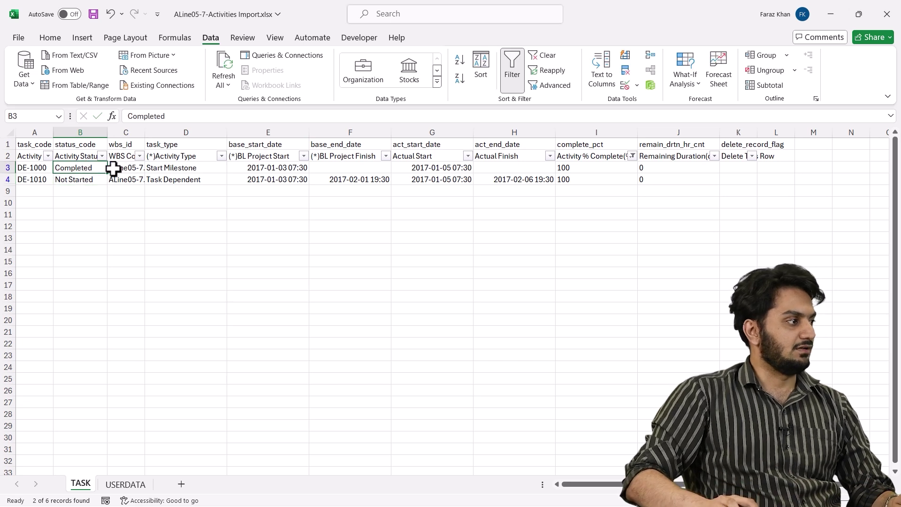
pyautogui.moveTo(109, 173); pyautogui.dragTo(109, 184)
pyautogui.click(277, 169)
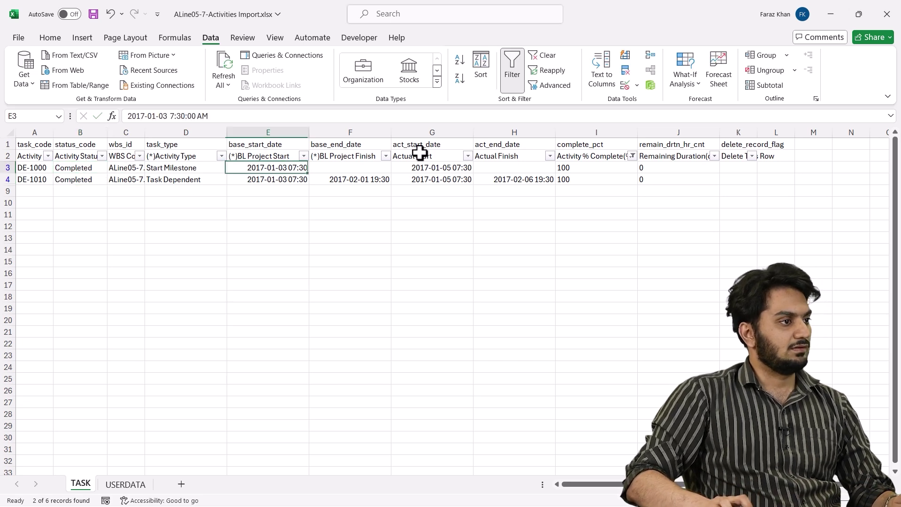
pyautogui.click(543, 56)
# Step: Filter out 100% rows, set the other four to In Progress, then remove filtering
pyautogui.click(616, 205)
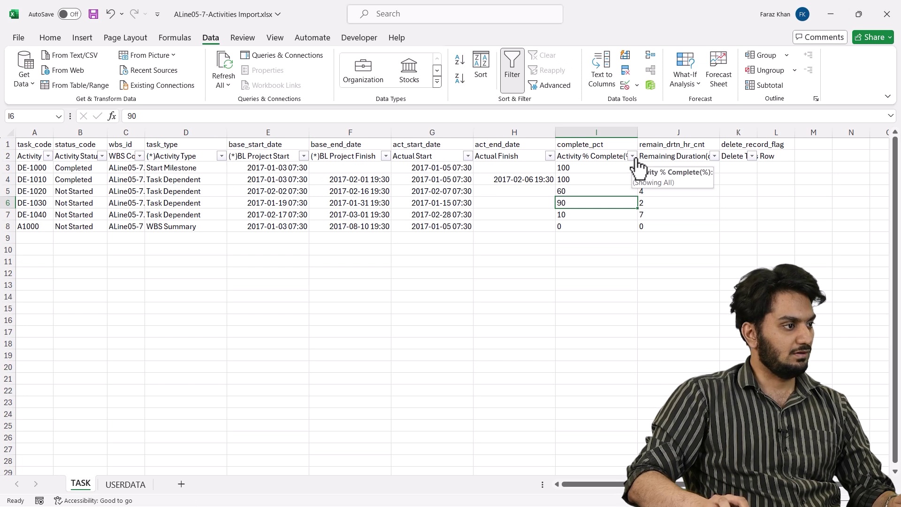
pyautogui.click(632, 156)
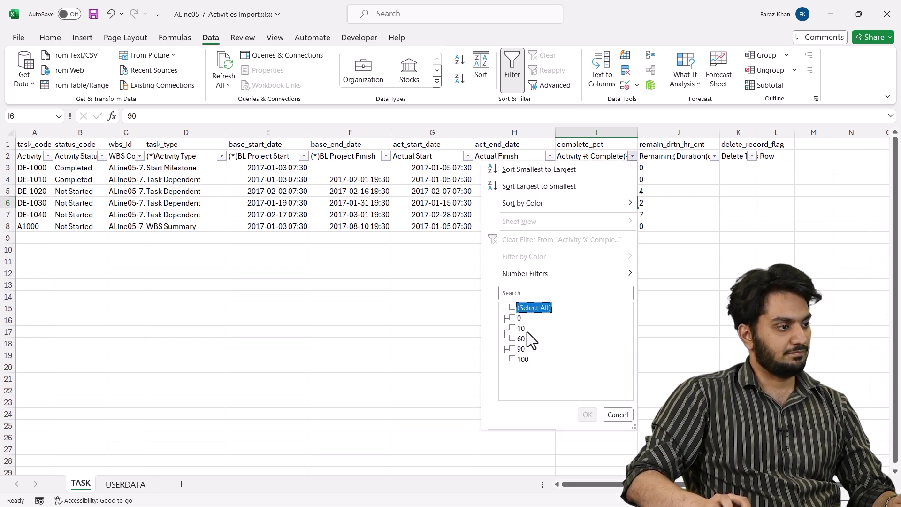
pyautogui.click(513, 359)
pyautogui.click(587, 415)
pyautogui.moveTo(463, 320); pyautogui.dragTo(450, 310)
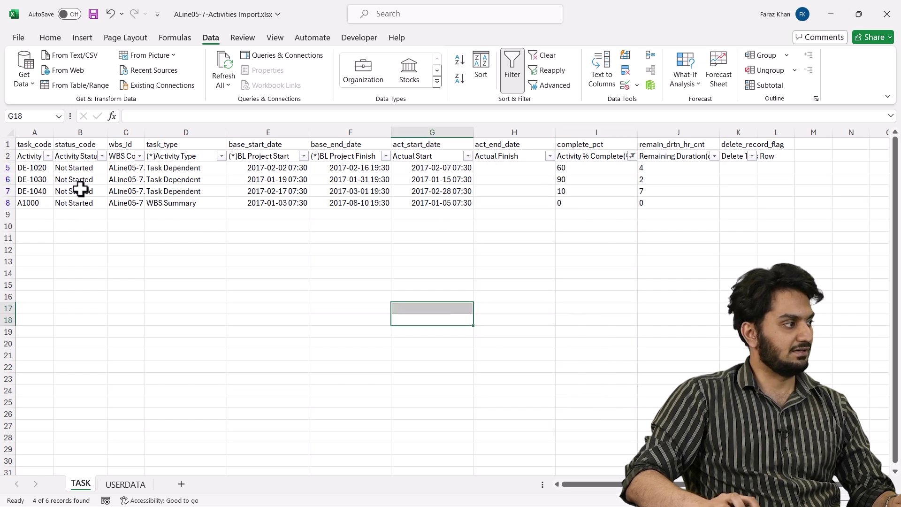
pyautogui.click(96, 167)
pyautogui.write('In Pr')
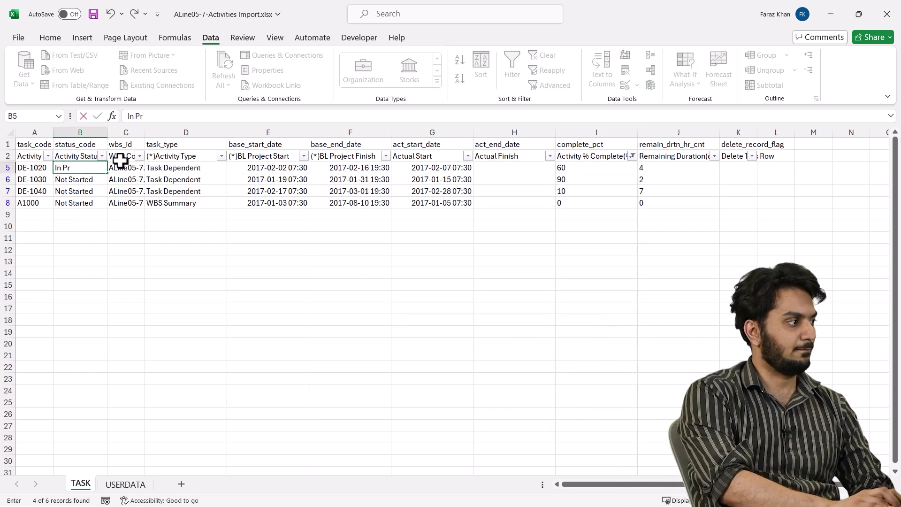
pyautogui.write('ogress')
pyautogui.press('Return')
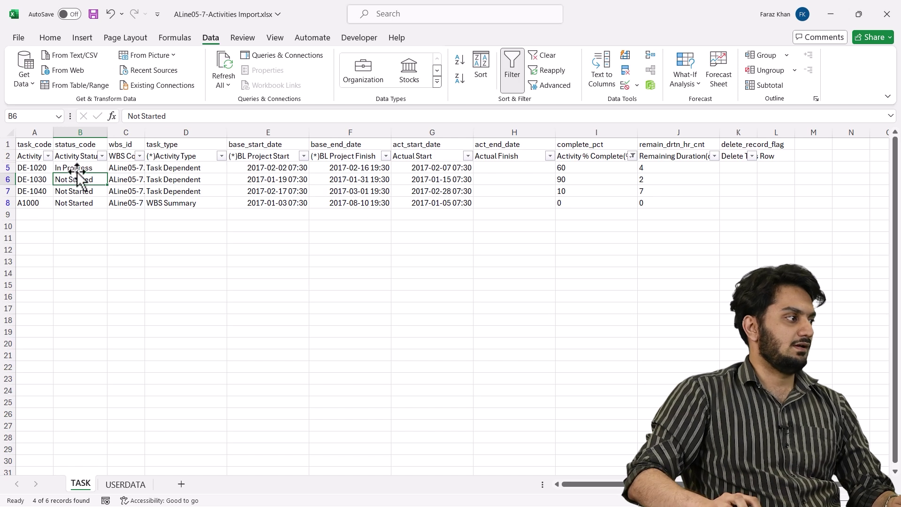
pyautogui.press('Up')
pyautogui.moveTo(108, 173); pyautogui.dragTo(109, 206)
pyautogui.click(435, 187)
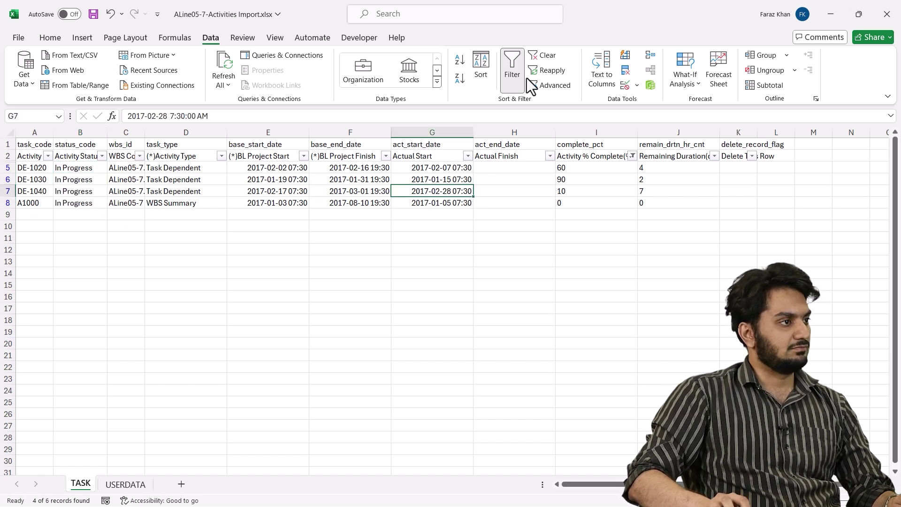
pyautogui.click(544, 55)
pyautogui.click(538, 261)
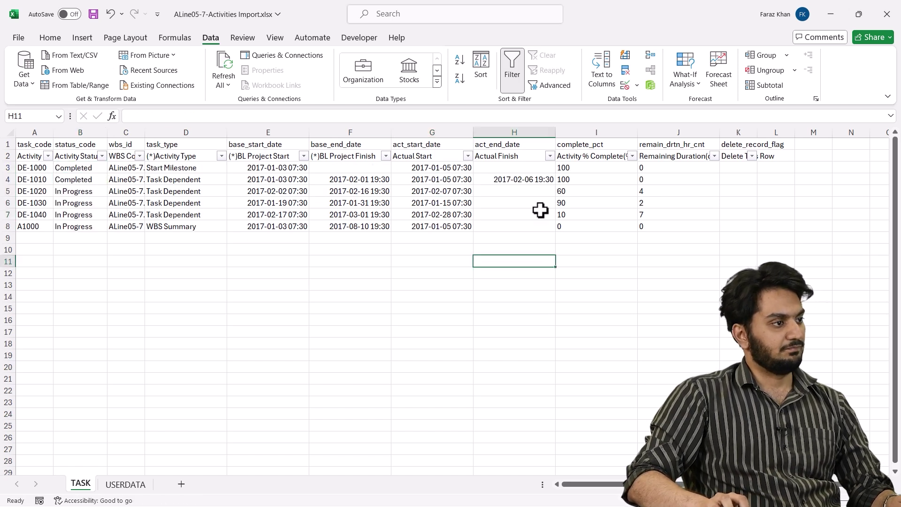
pyautogui.click(512, 71)
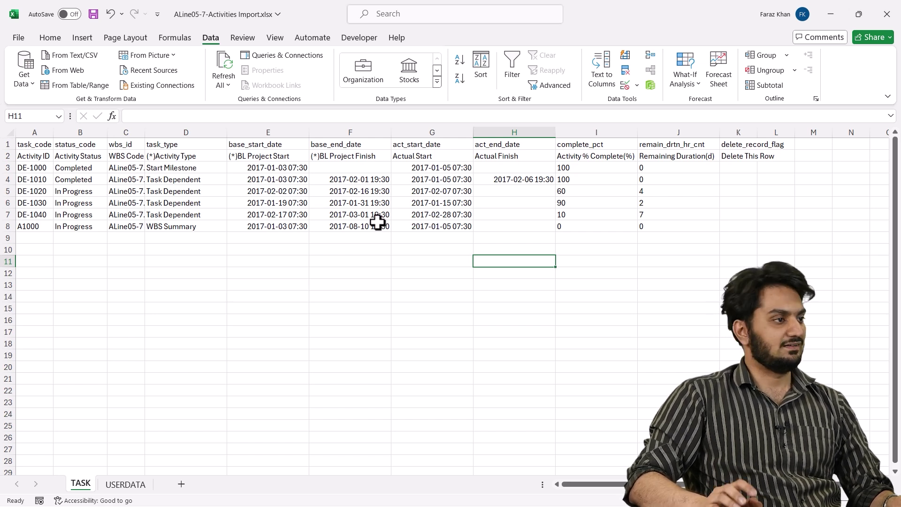
# Step: Review the % complete, remaining duration and actual date values, then close the Activities Import workbook
pyautogui.click(561, 190)
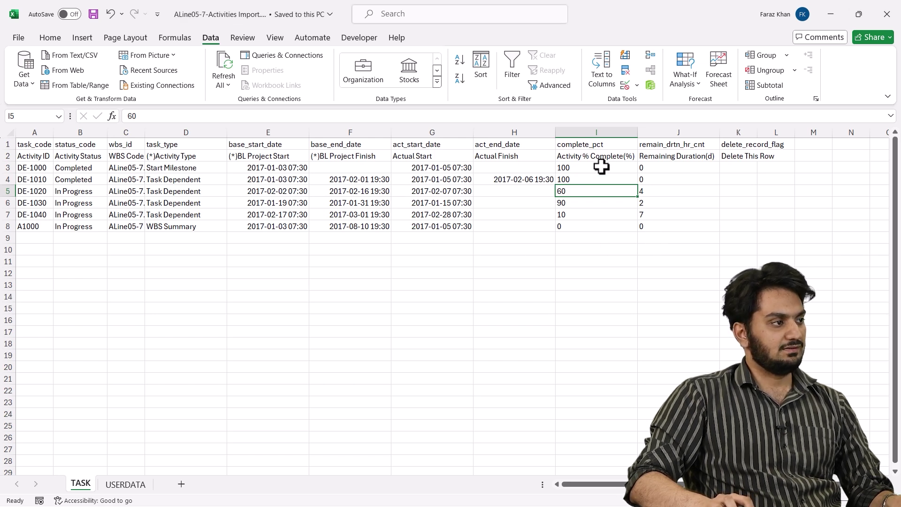
pyautogui.moveTo(601, 167); pyautogui.dragTo(667, 227)
pyautogui.click(50, 38)
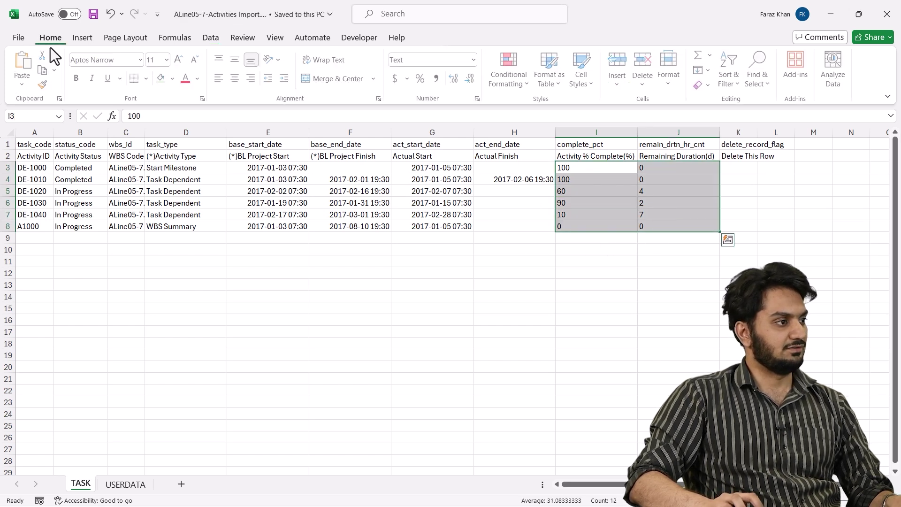
pyautogui.moveTo(424, 169); pyautogui.dragTo(518, 222)
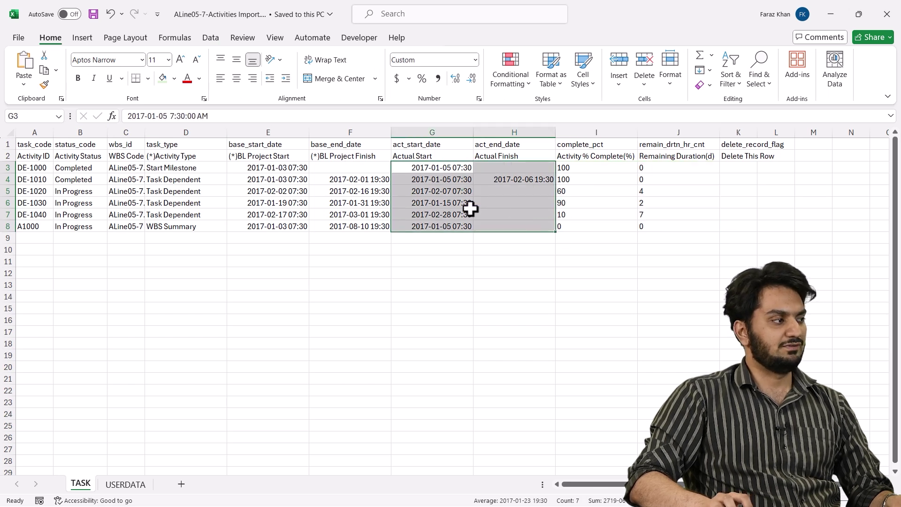
pyautogui.click(591, 262)
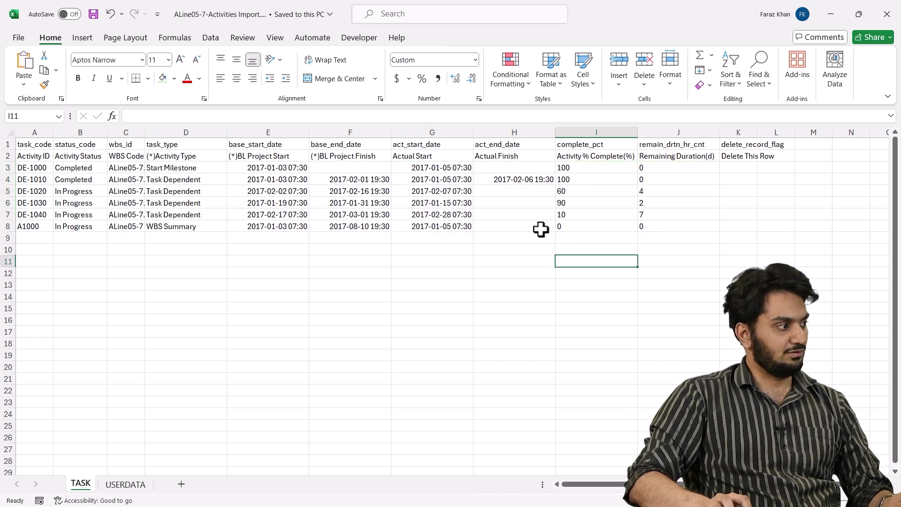
pyautogui.click(534, 203)
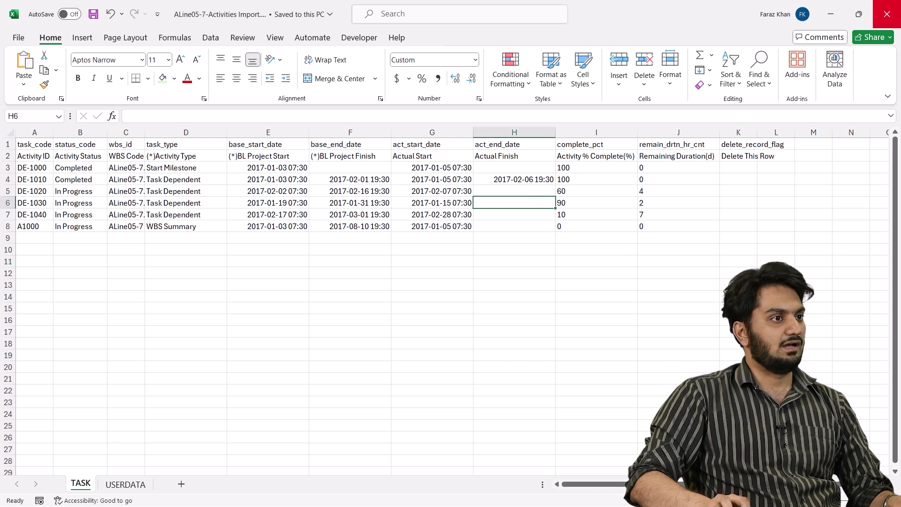
pyautogui.click(887, 14)
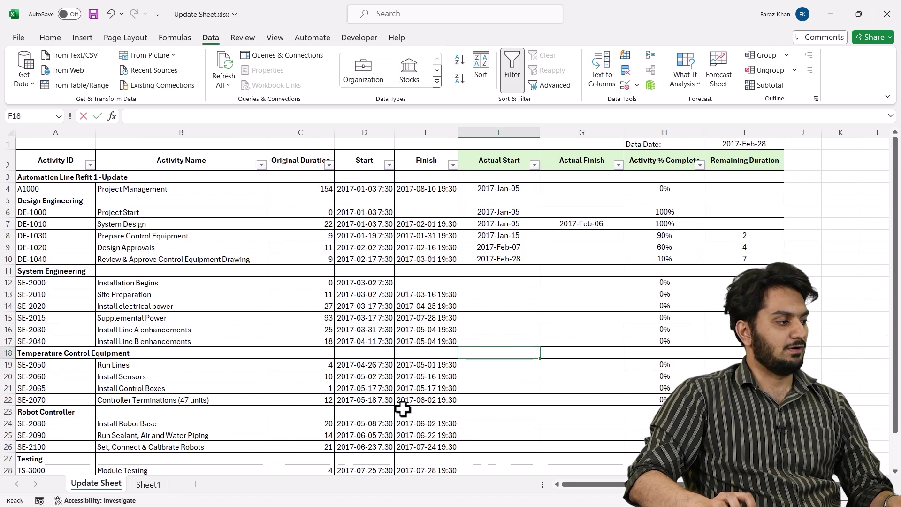
# Step: In P6, start a Spreadsheet (XLSX) import from the File menu
pyautogui.hotkey('alt', 'Tab')
pyautogui.click(86, 136)
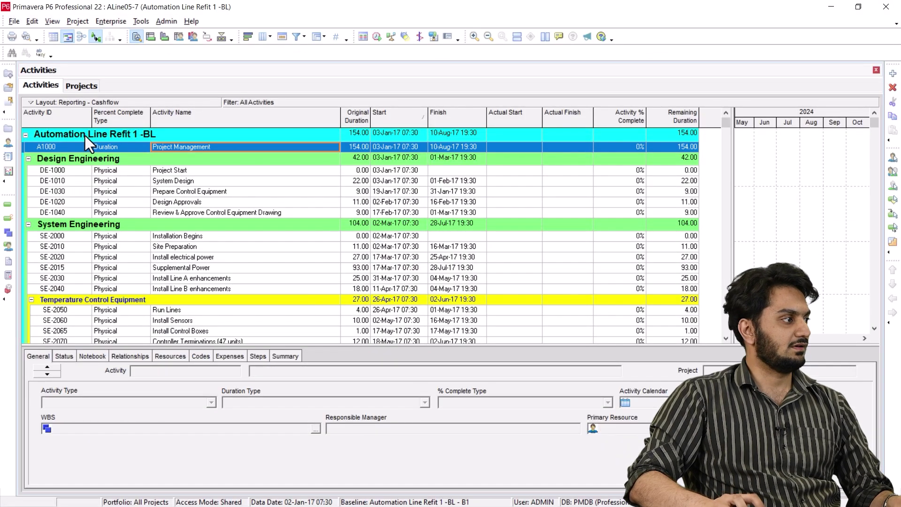
pyautogui.click(14, 21)
pyautogui.click(34, 81)
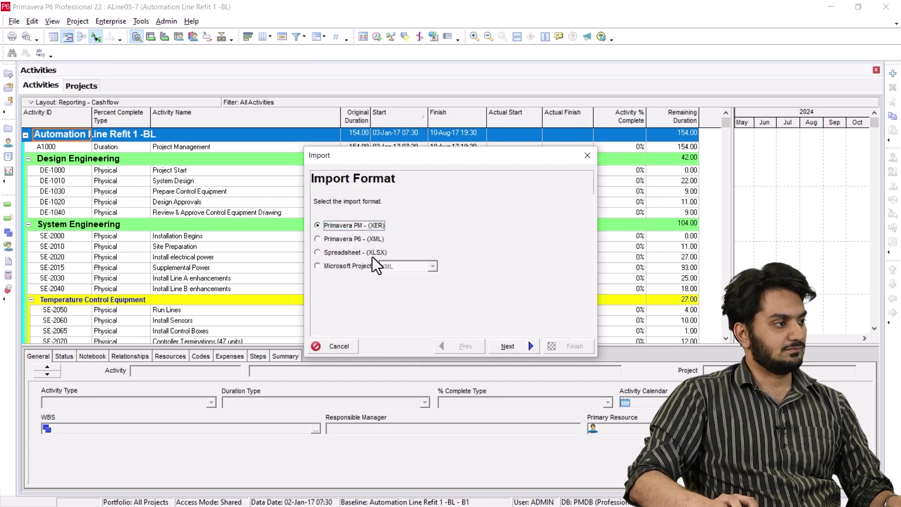
pyautogui.click(366, 254)
pyautogui.click(510, 347)
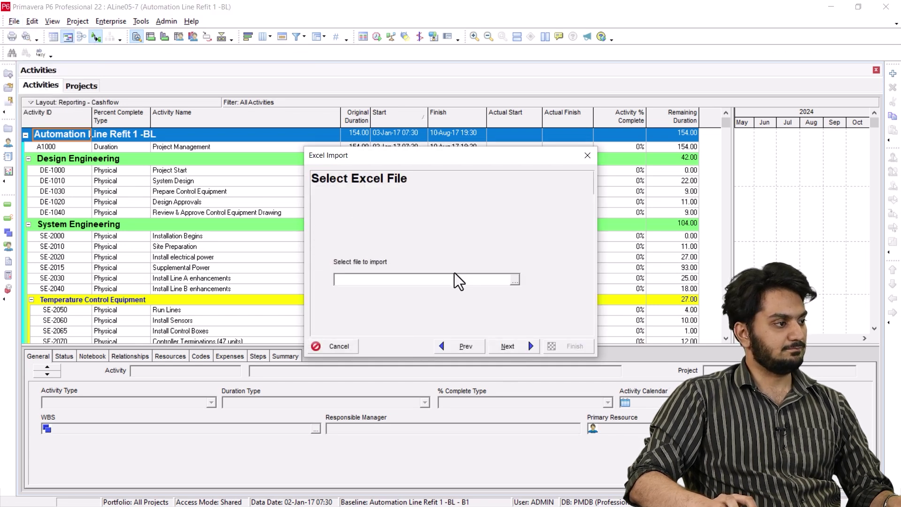
# Step: Select ALine05-7-Activities Import.xlsx from the Update from Excel to P6 folder on D:
pyautogui.click(515, 280)
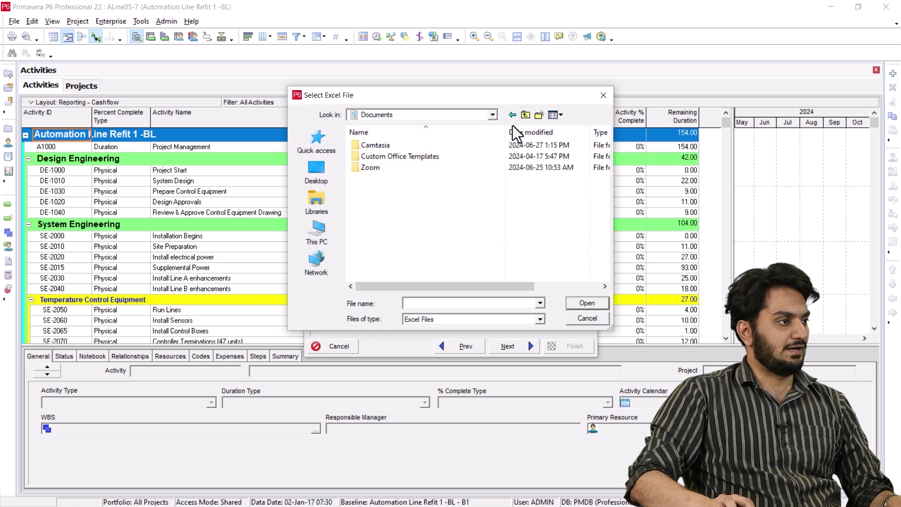
pyautogui.click(491, 115)
pyautogui.click(428, 288)
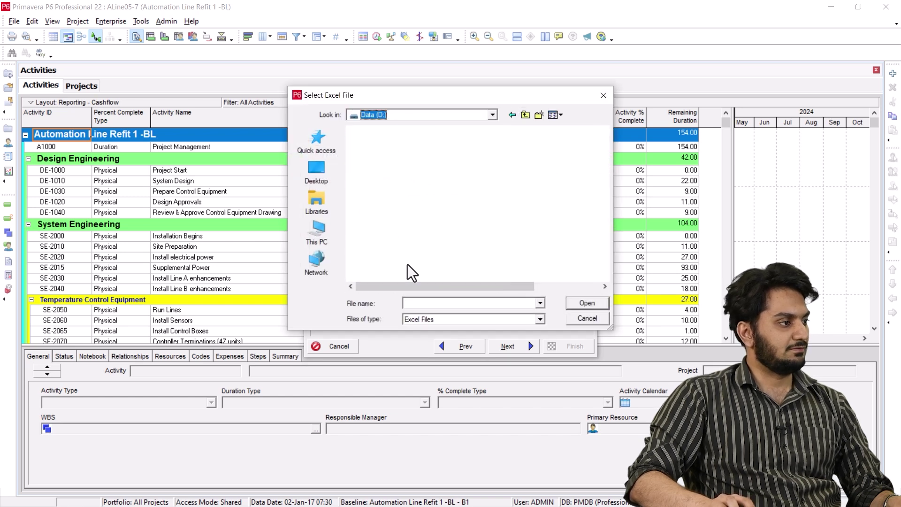
pyautogui.scroll(-5, 429, 212)
pyautogui.scroll(2, 409, 186)
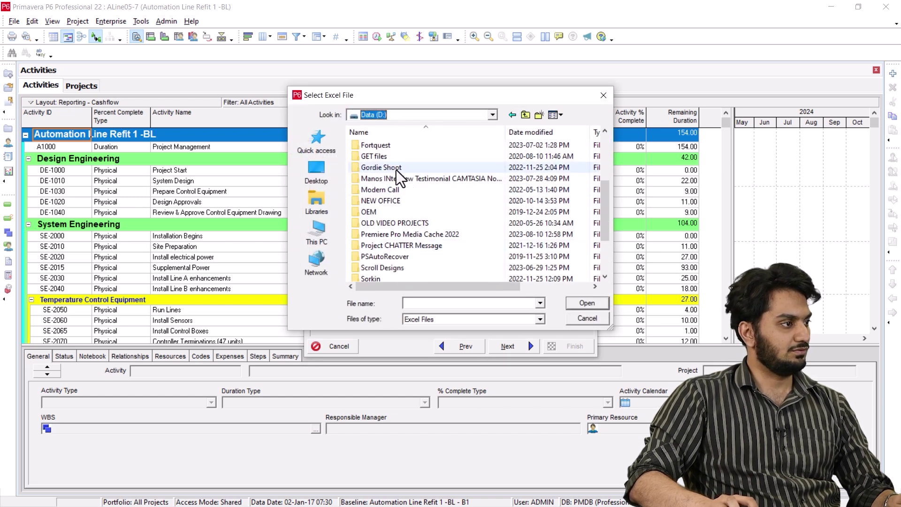
pyautogui.scroll(1, 398, 171)
pyautogui.doubleClick(378, 145)
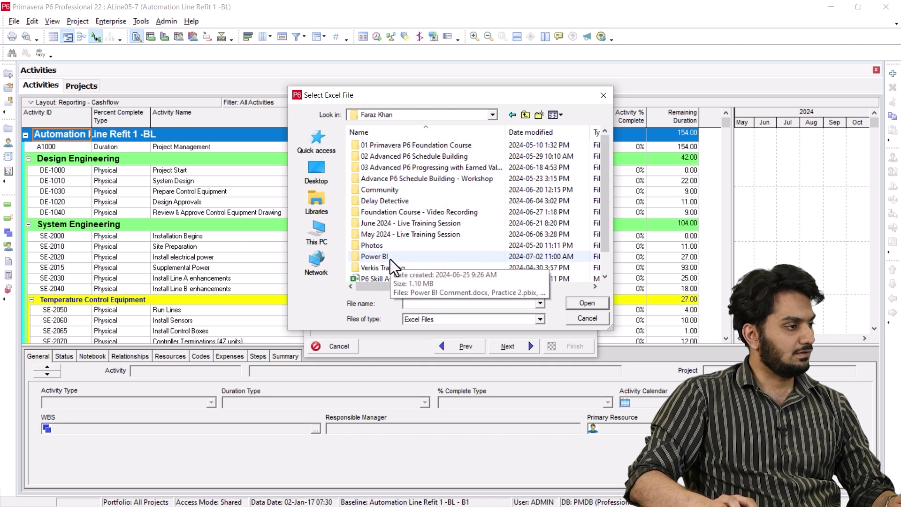
pyautogui.doubleClick(396, 223)
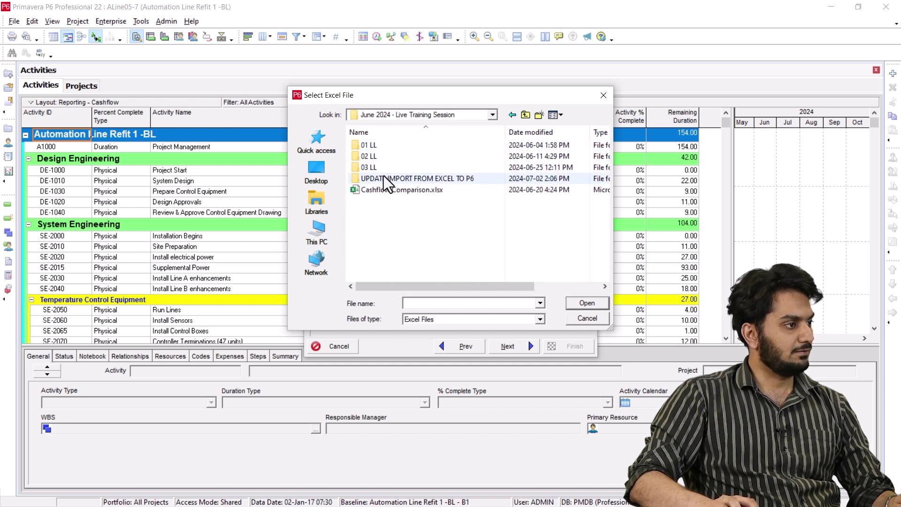
pyautogui.click(388, 179)
pyautogui.doubleClick(388, 179)
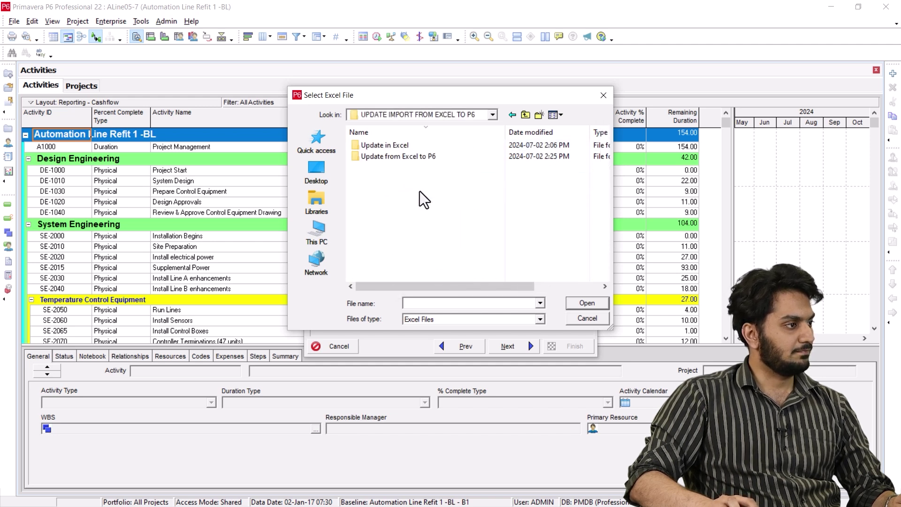
pyautogui.doubleClick(414, 157)
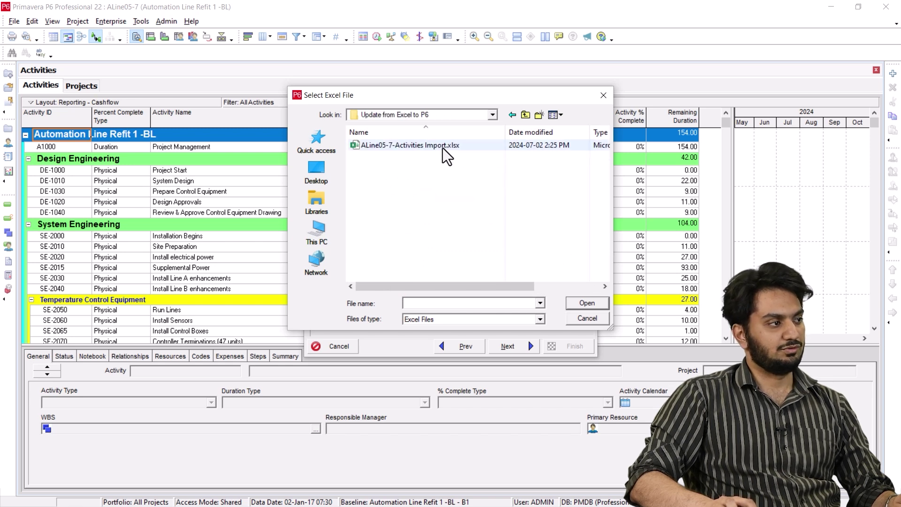
pyautogui.doubleClick(444, 145)
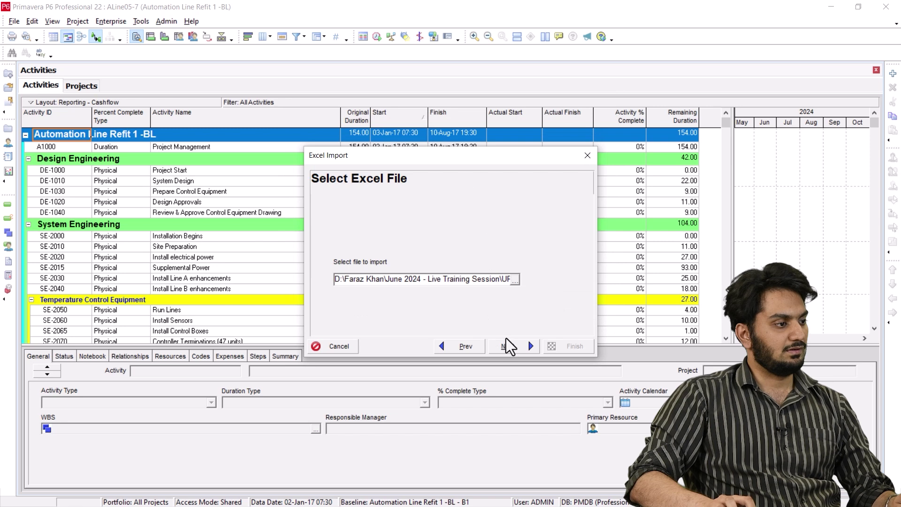
# Step: Import Activities to update existing project ALine05-7 and finish the import
pyautogui.click(509, 347)
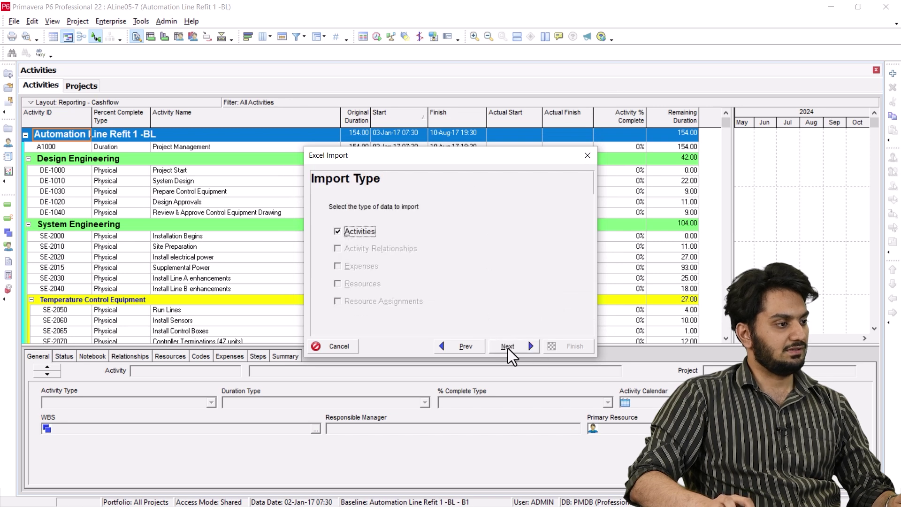
pyautogui.click(508, 347)
pyautogui.click(526, 261)
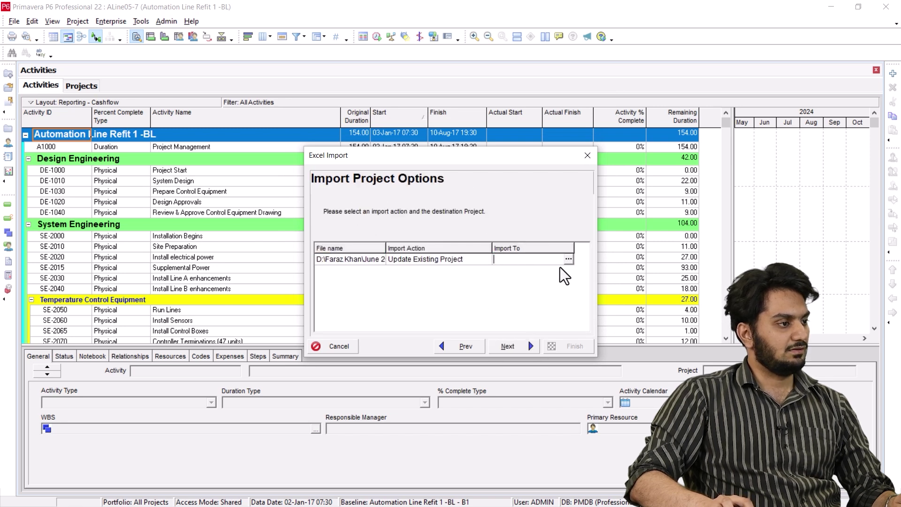
pyautogui.click(569, 259)
pyautogui.doubleClick(214, 96)
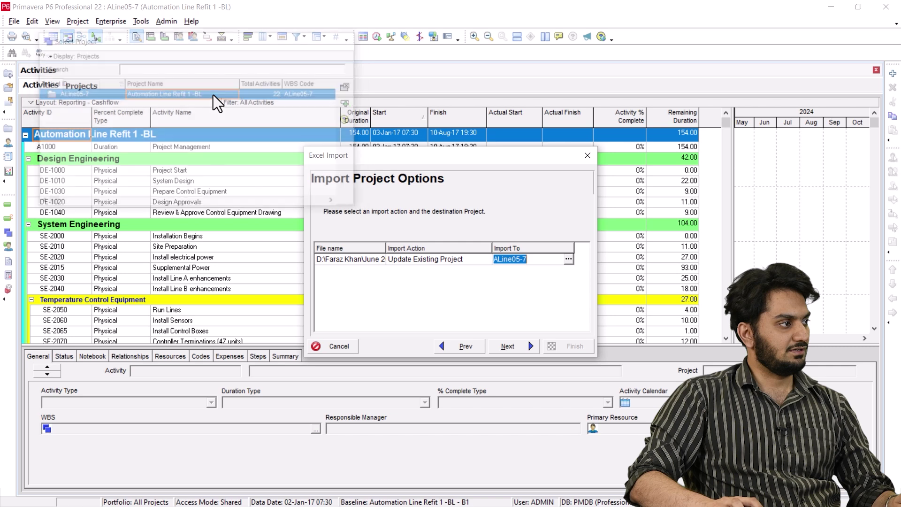
pyautogui.click(508, 348)
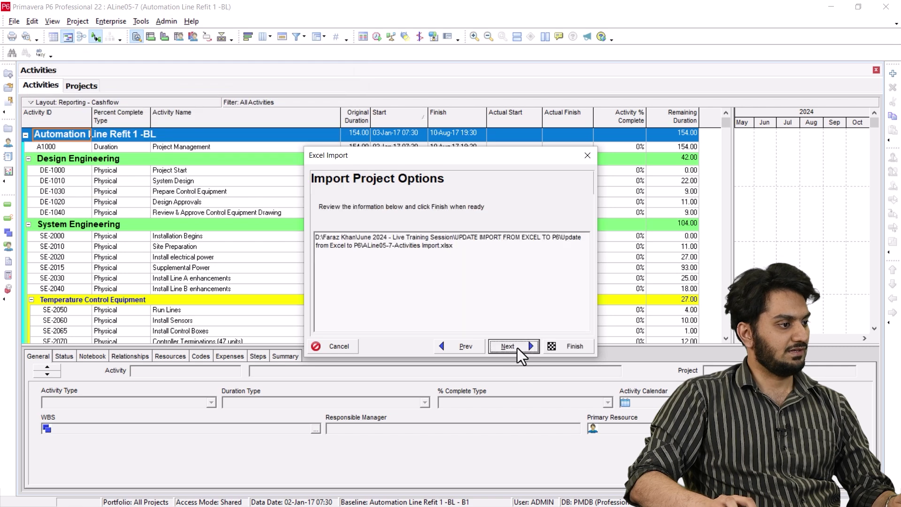
pyautogui.click(565, 346)
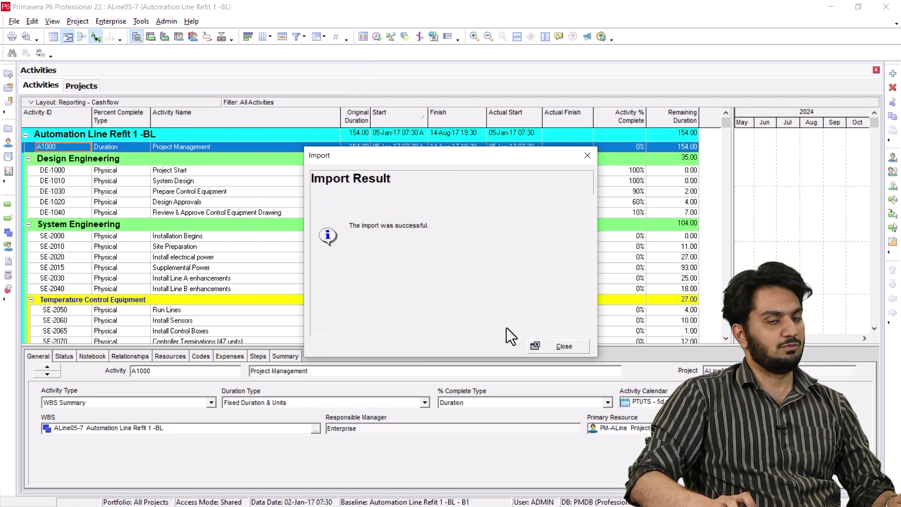
# Step: Dismiss the import result and schedule the Automation Line Refit project with a 28-Feb-17 data date
pyautogui.click(560, 347)
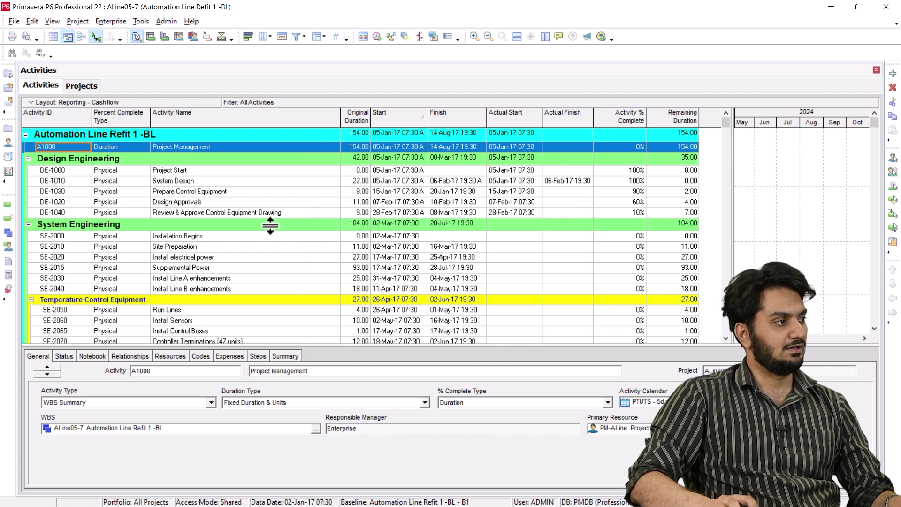
pyautogui.click(298, 135)
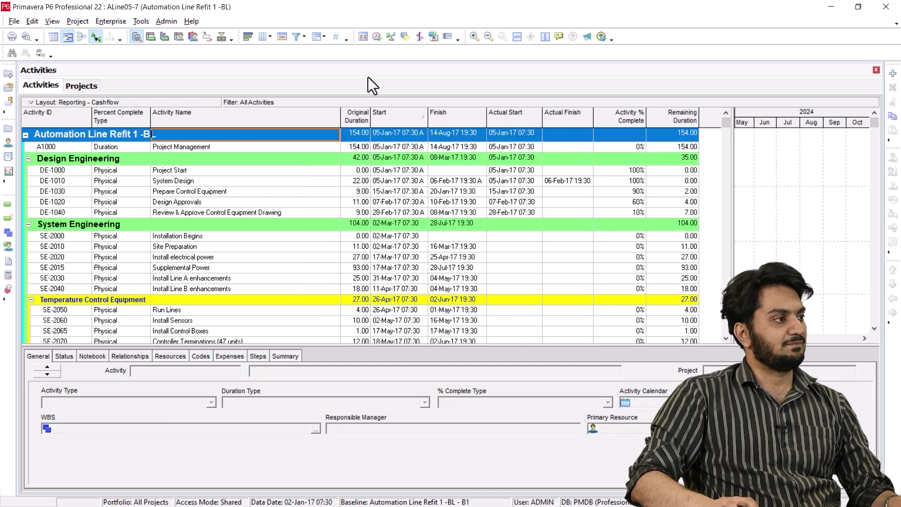
pyautogui.click(378, 35)
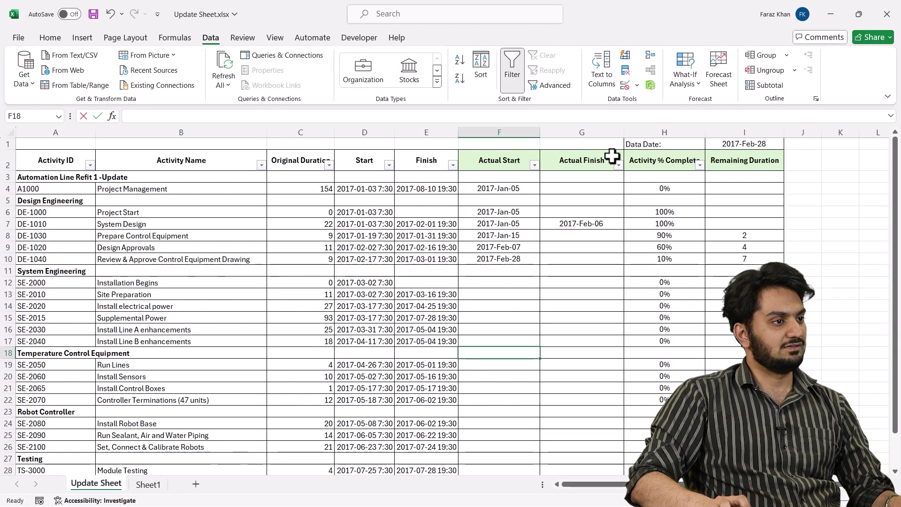
pyautogui.click(740, 145)
pyautogui.hotkey('alt', 'Tab')
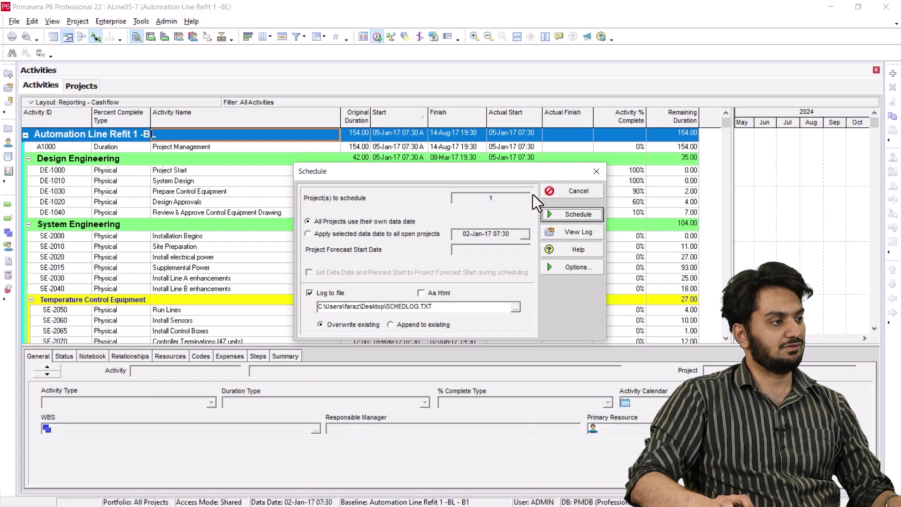
pyautogui.click(373, 234)
pyautogui.click(525, 235)
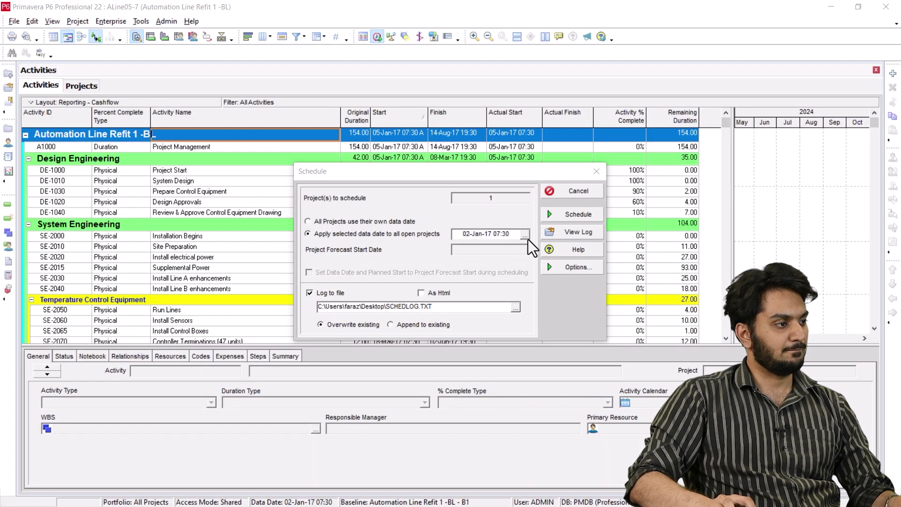
pyautogui.click(597, 257)
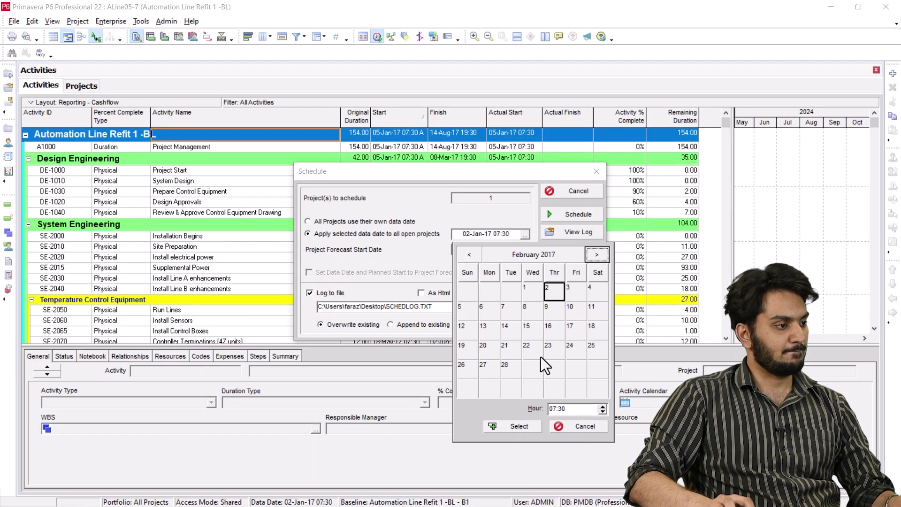
pyautogui.doubleClick(510, 370)
pyautogui.click(576, 215)
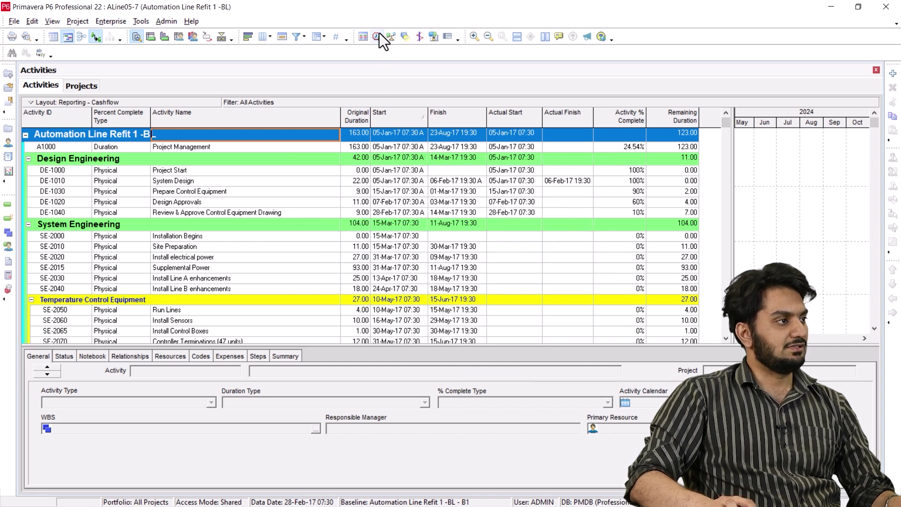
# Step: Reschedule the project again with the data date set to 28-Feb-17 19:30
pyautogui.click(377, 36)
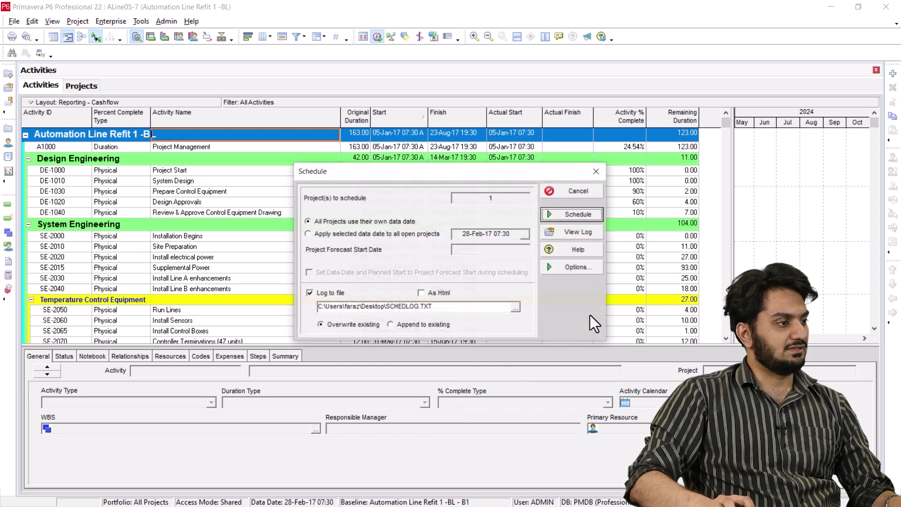
pyautogui.click(439, 236)
pyautogui.click(524, 234)
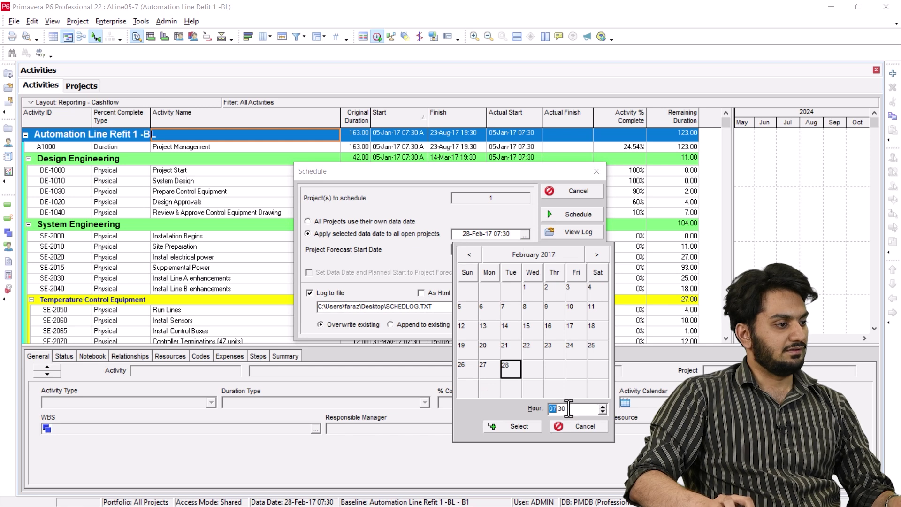
pyautogui.click(603, 407)
pyautogui.click(602, 406)
pyautogui.click(602, 406)
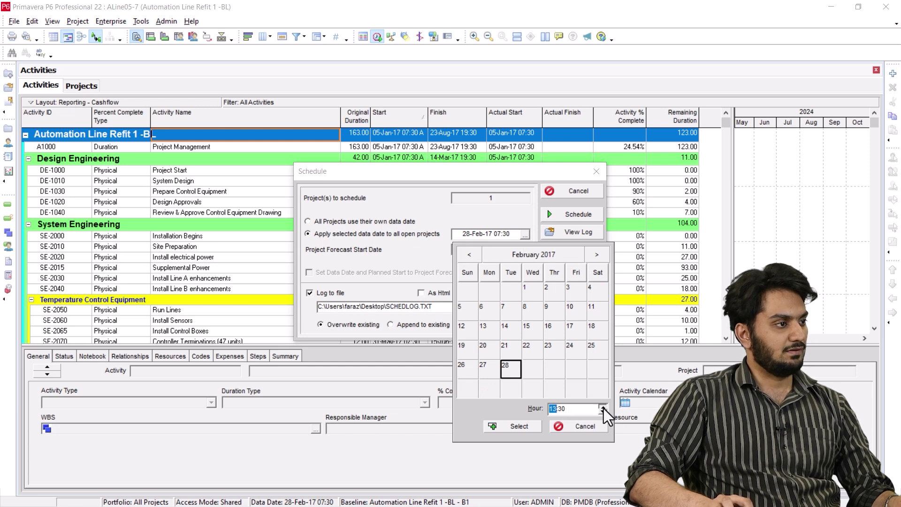
pyautogui.click(603, 407)
pyautogui.click(602, 407)
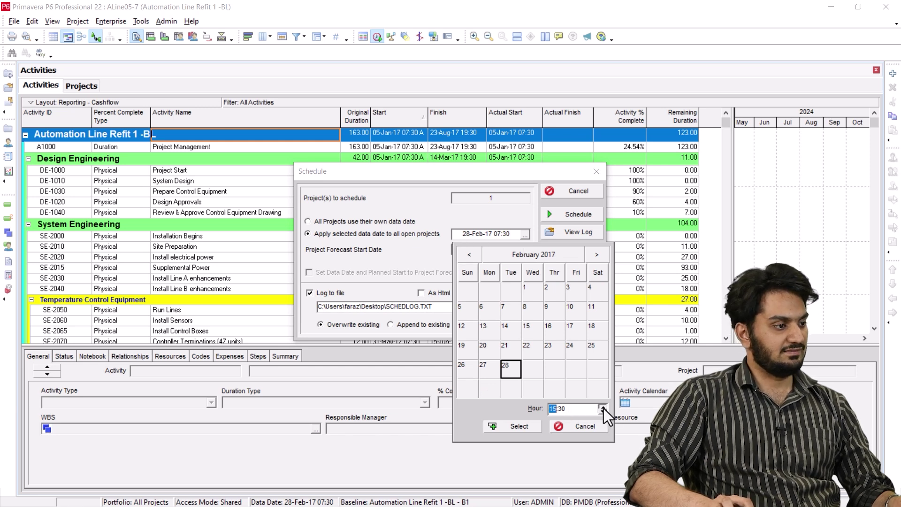
pyautogui.click(603, 406)
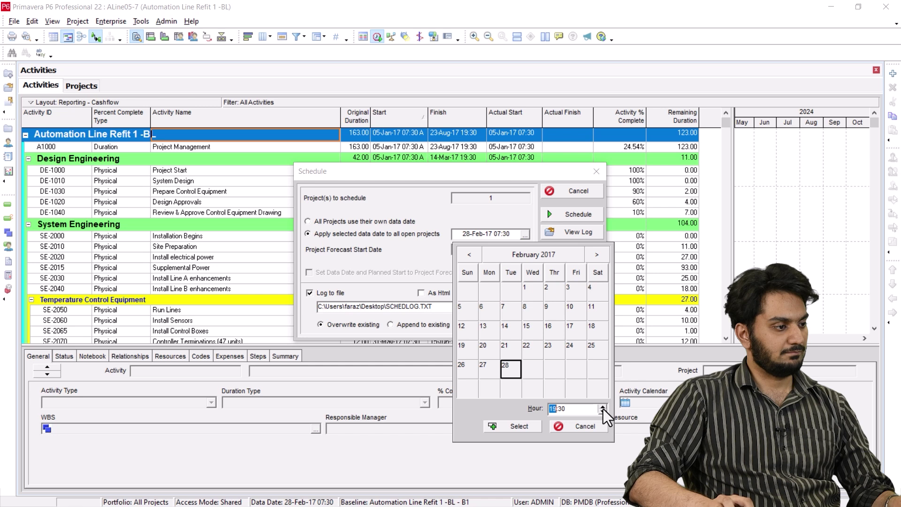
pyautogui.click(513, 426)
pyautogui.click(578, 214)
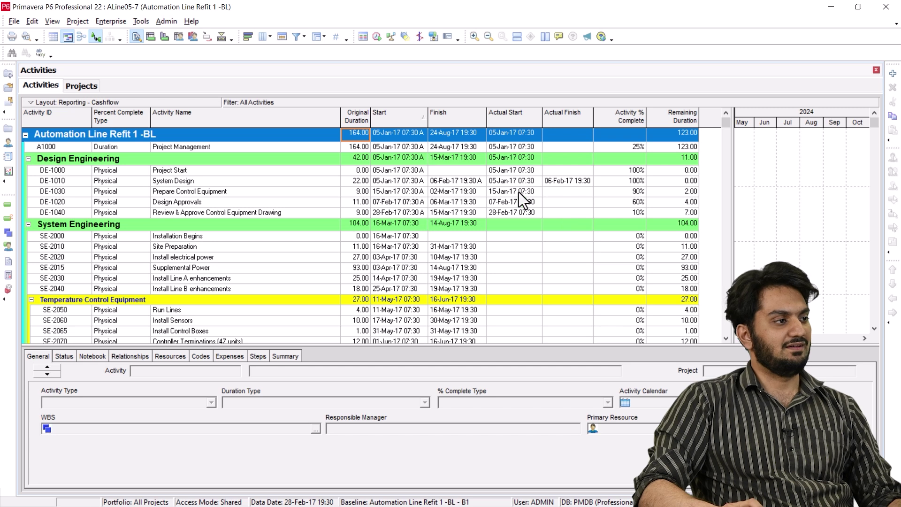
pyautogui.hotkey('alt', 'Tab')
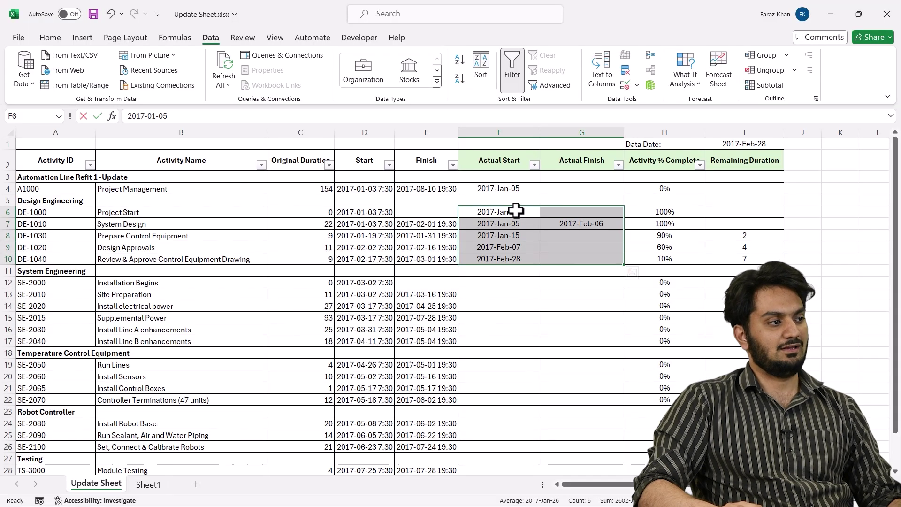
pyautogui.moveTo(517, 211); pyautogui.dragTo(517, 258)
pyautogui.hotkey('alt', 'Tab')
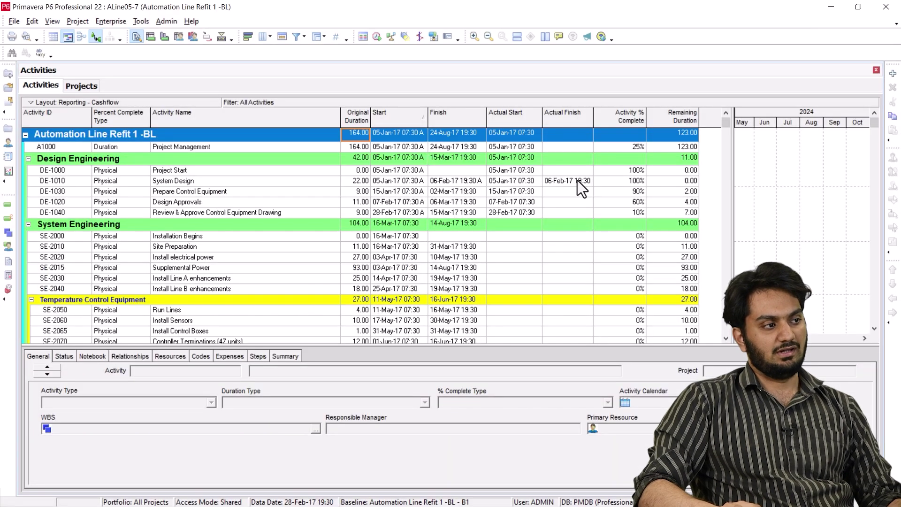
pyautogui.hotkey('alt', 'Tab')
pyautogui.click(583, 224)
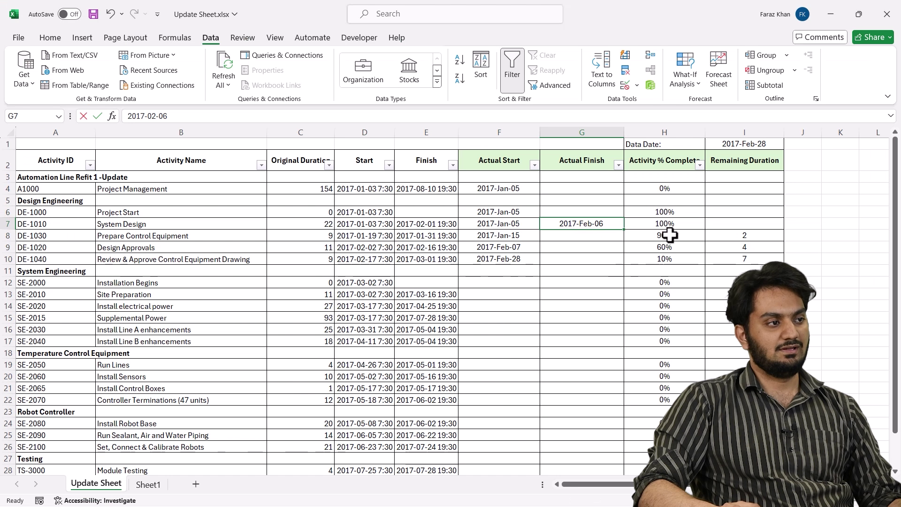
pyautogui.moveTo(666, 209); pyautogui.dragTo(689, 257)
pyautogui.click(732, 236)
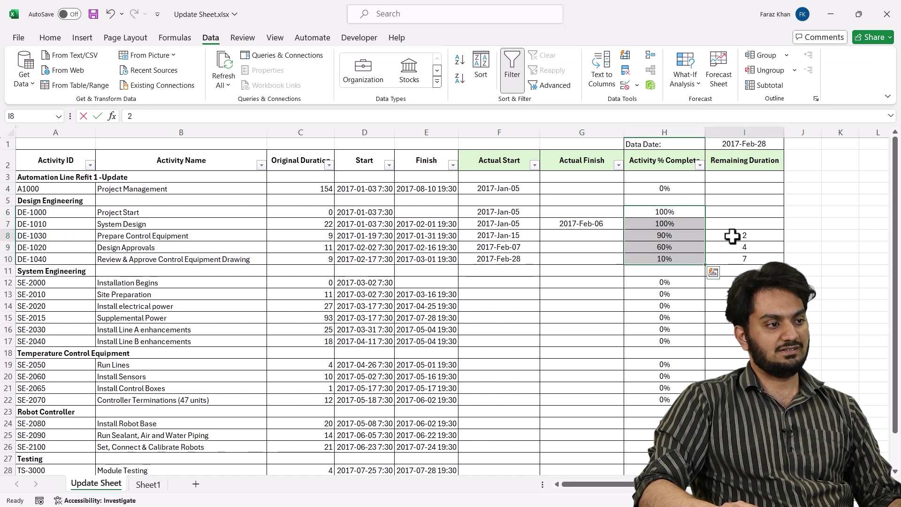
pyautogui.moveTo(732, 236); pyautogui.dragTo(736, 259)
pyautogui.hotkey('alt', 'Tab')
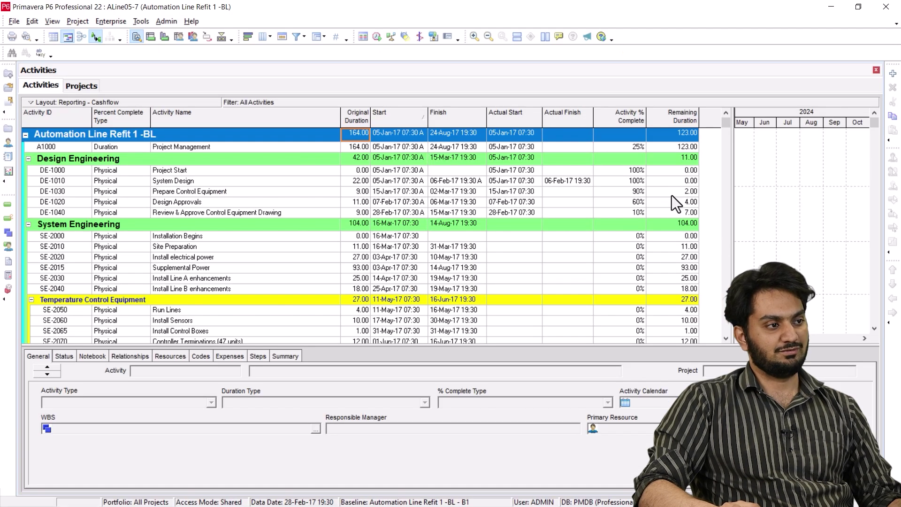